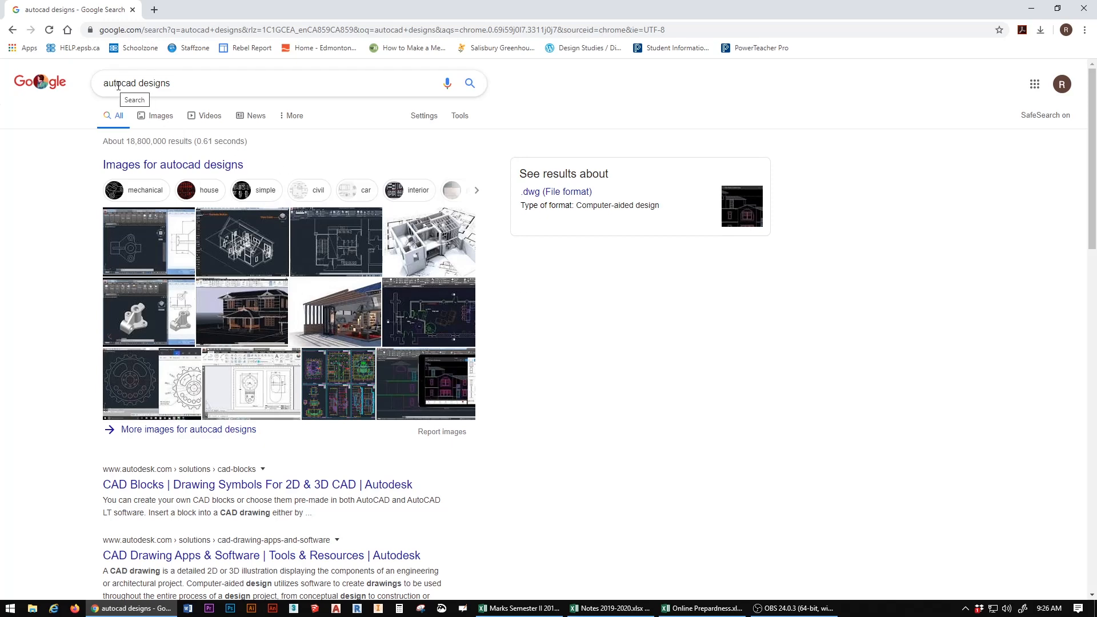
- Browse the image results for "autocad designs", previewing the AutoCAD Architecture Toolset floor plan and the AutoCAD Fiber Optic Designs & Drawings picture
left_click(159, 117)
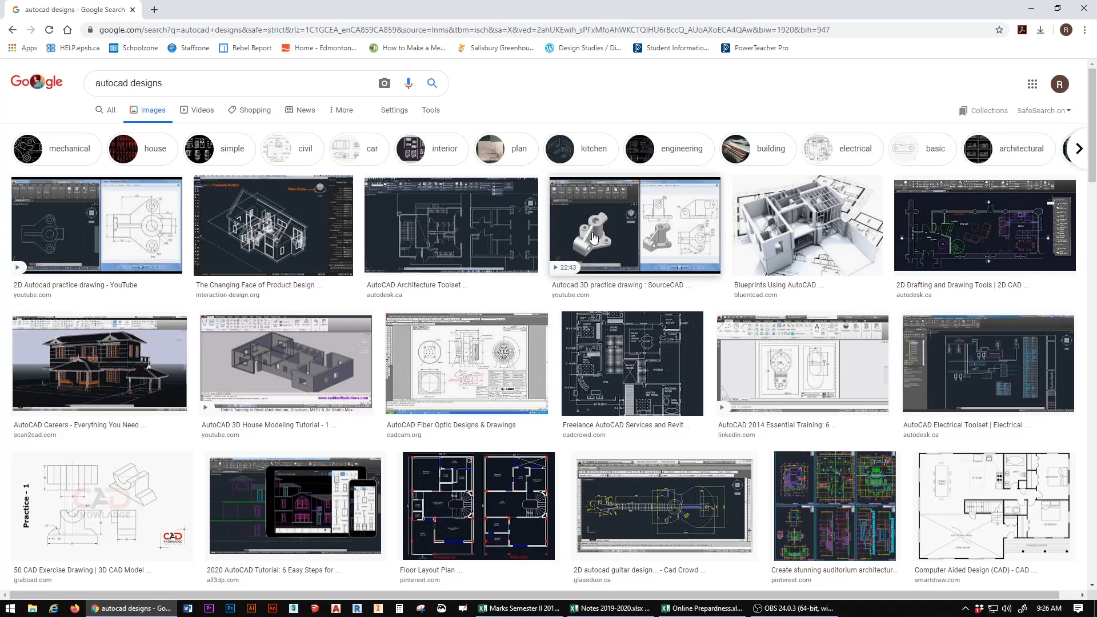
left_click(432, 230)
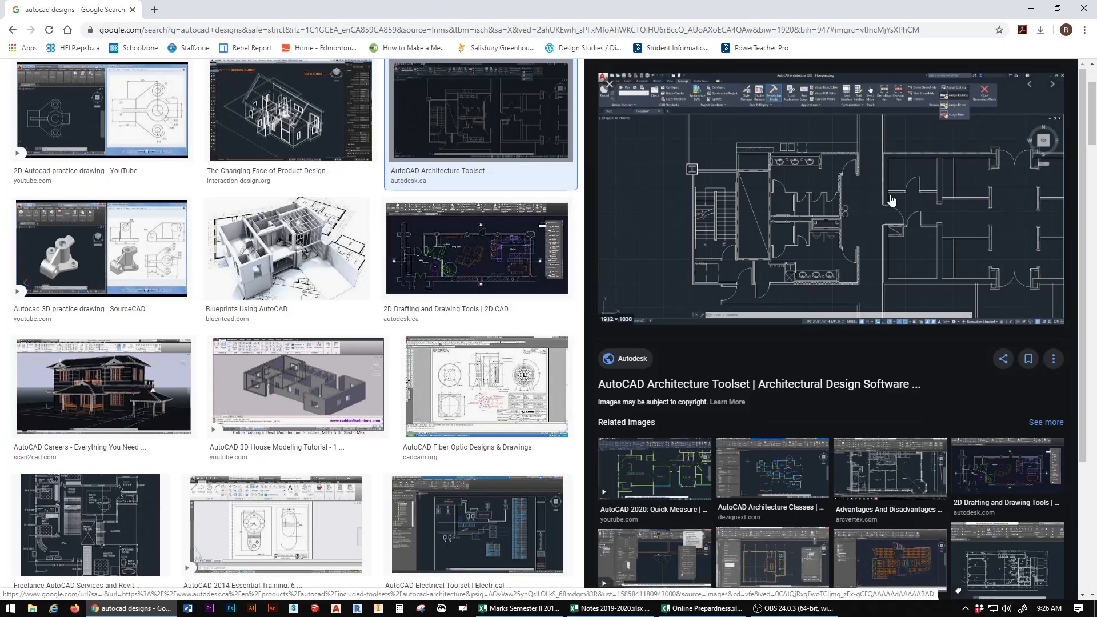
left_click(495, 380)
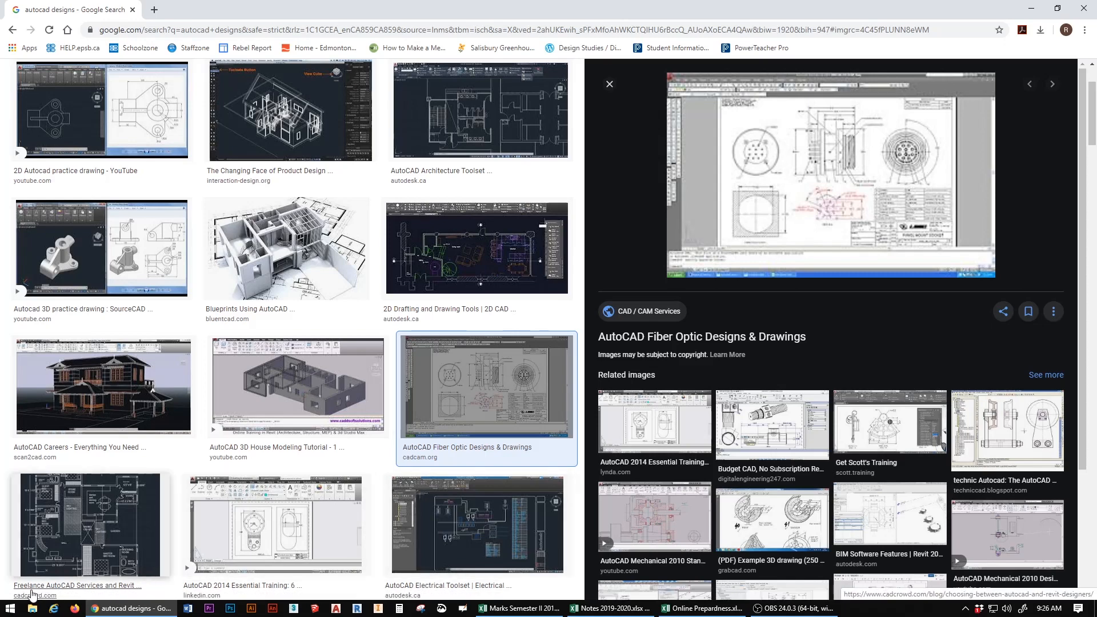
- Launch AutoCAD 2020 - English and start a new blank drawing
left_click(12, 610)
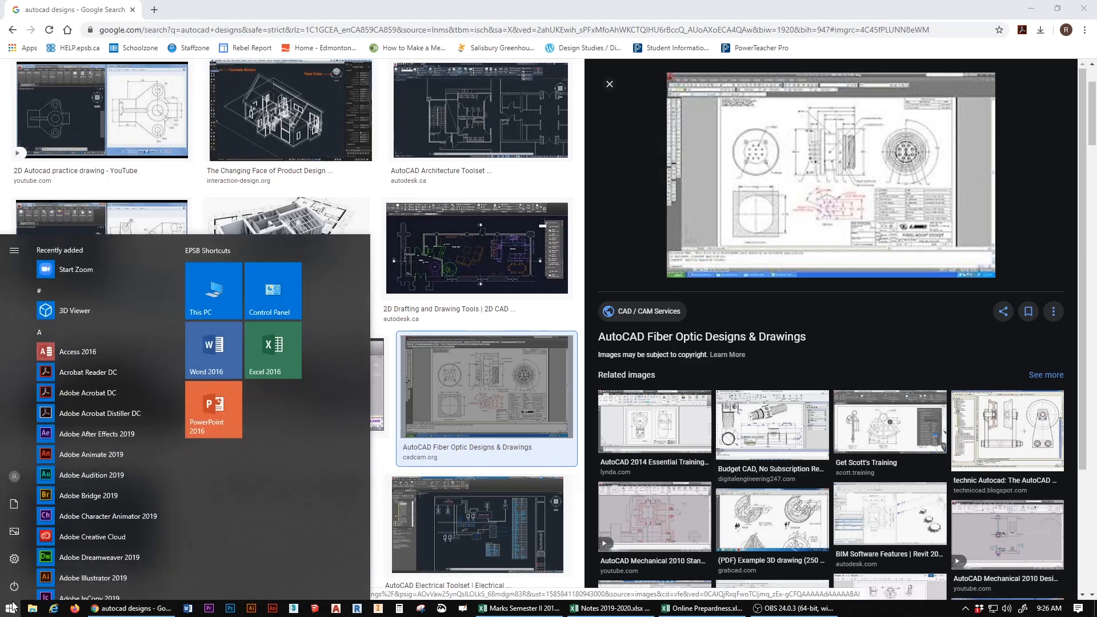
type("auto")
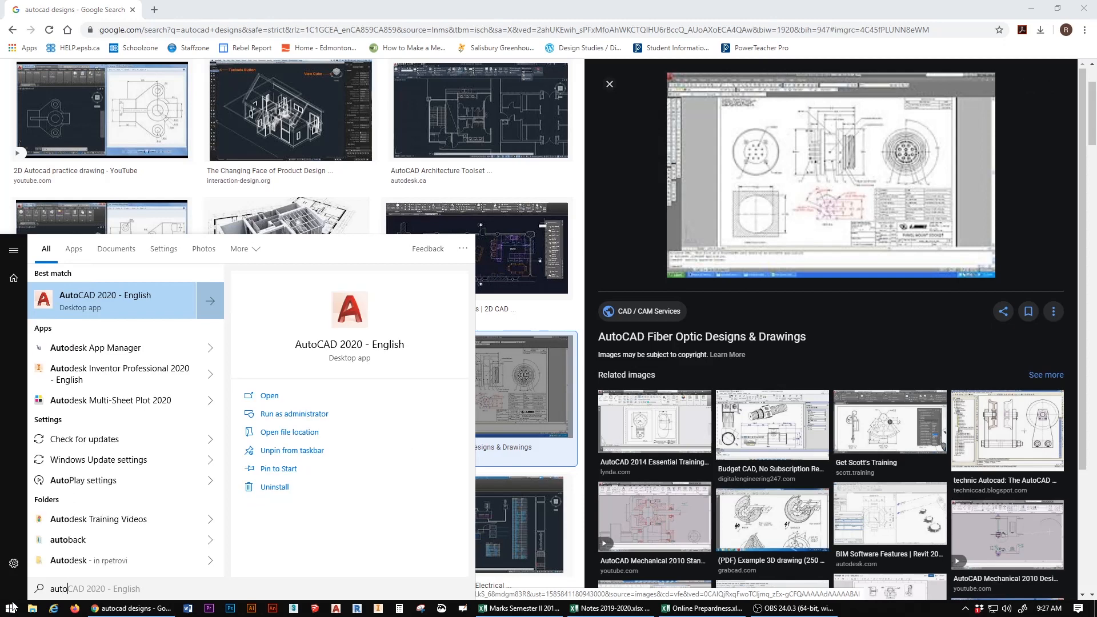
left_click(101, 297)
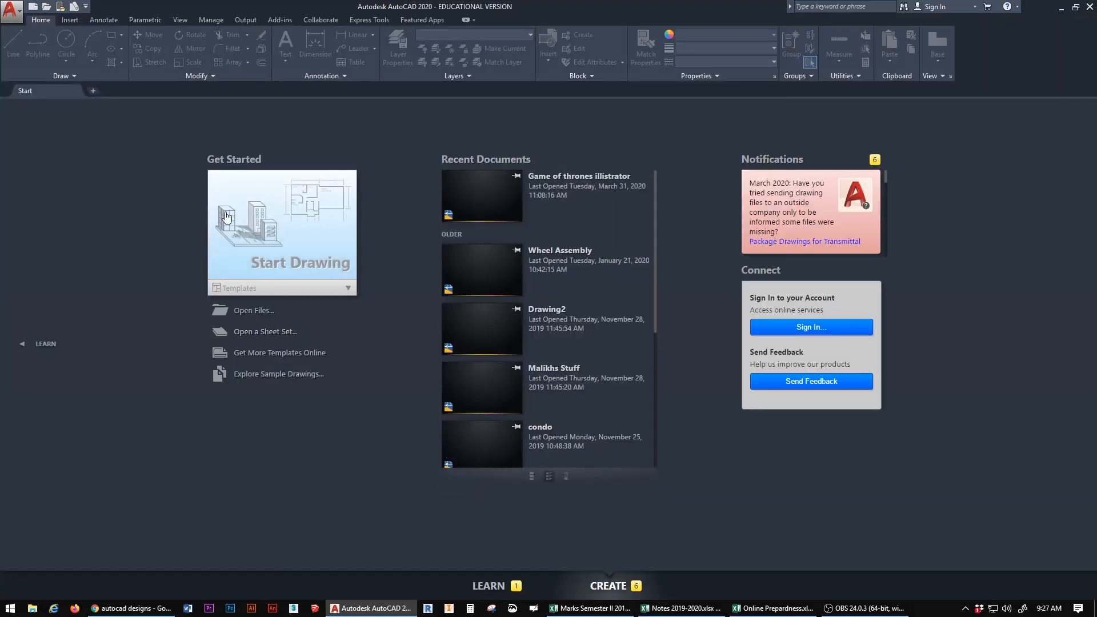
left_click(285, 221)
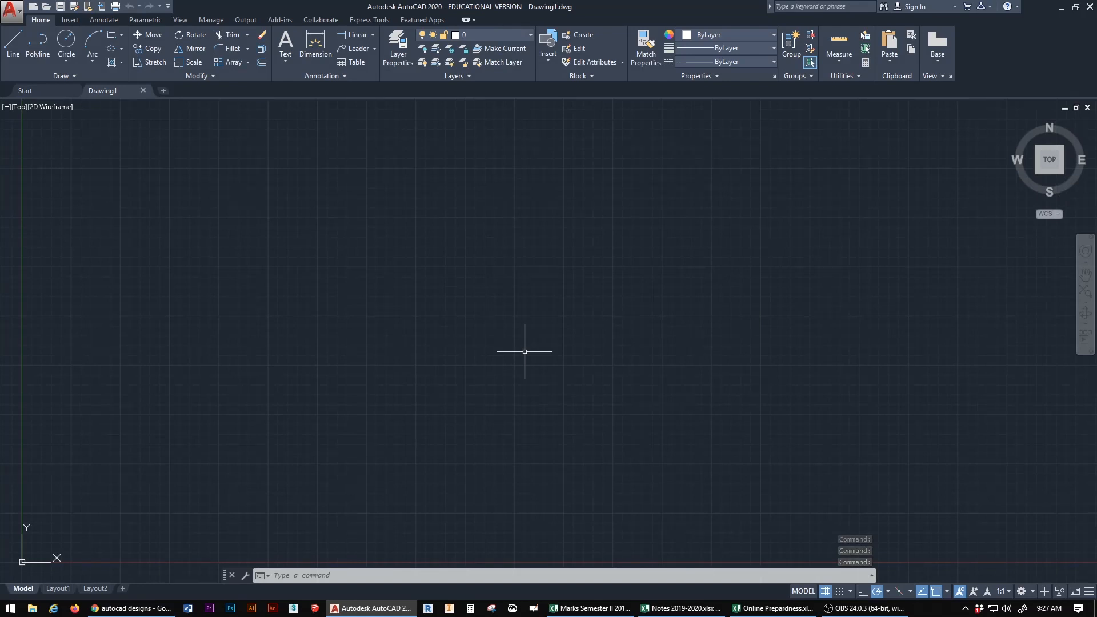
left_click(70, 20)
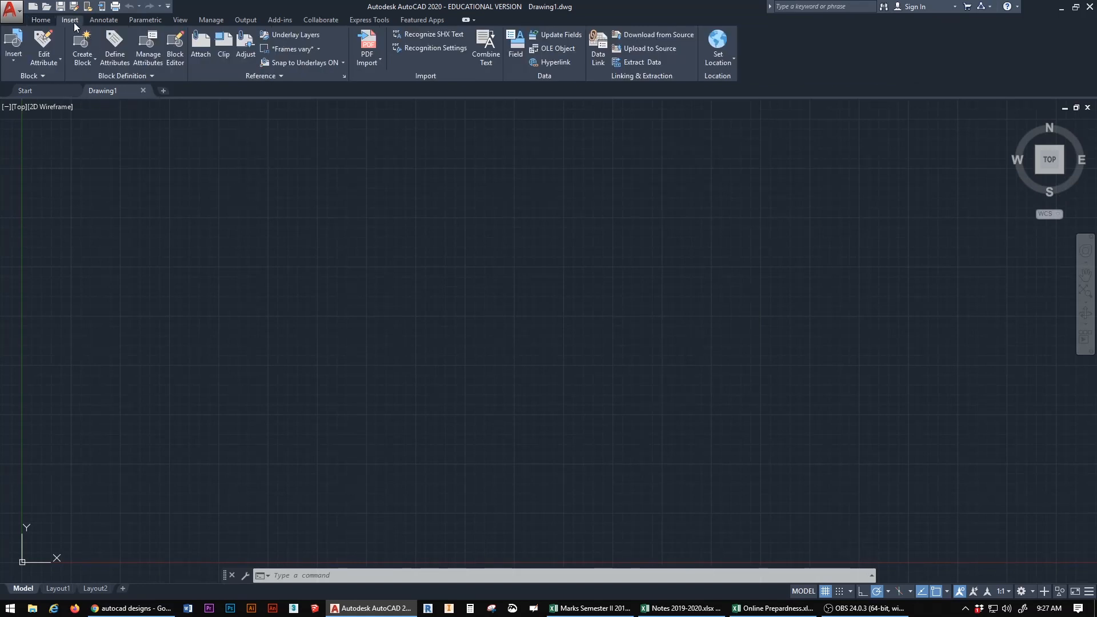
scroll(87, 26, "down", 3)
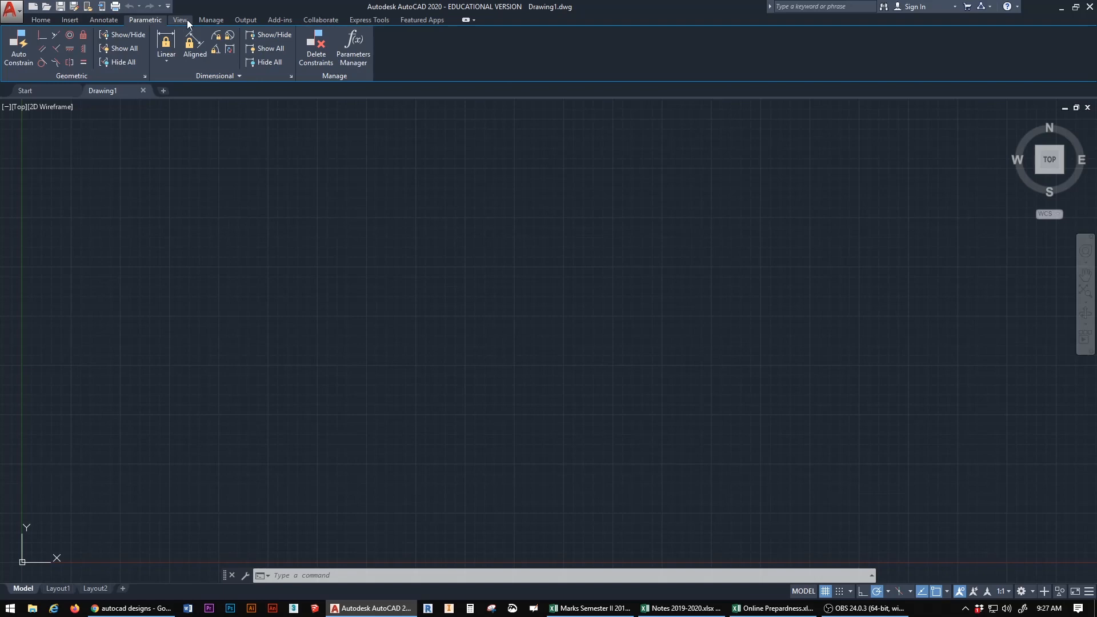
left_click(41, 22)
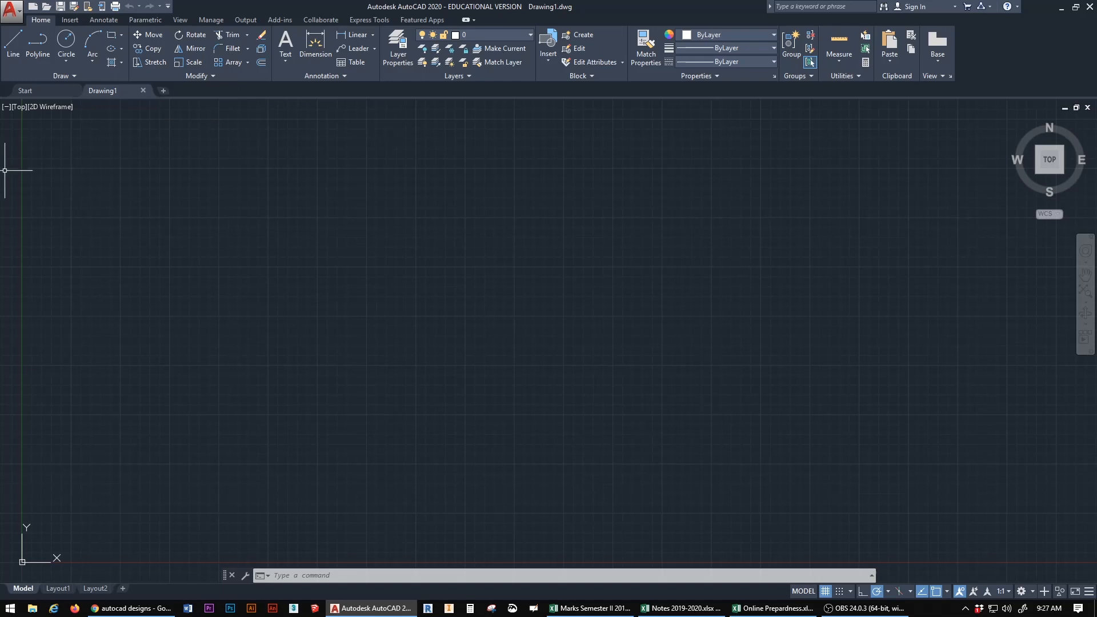
- Draw two connected lines: a long one sloping down to the right across the drawing area, and a short vertical one down from its end
left_click(19, 40)
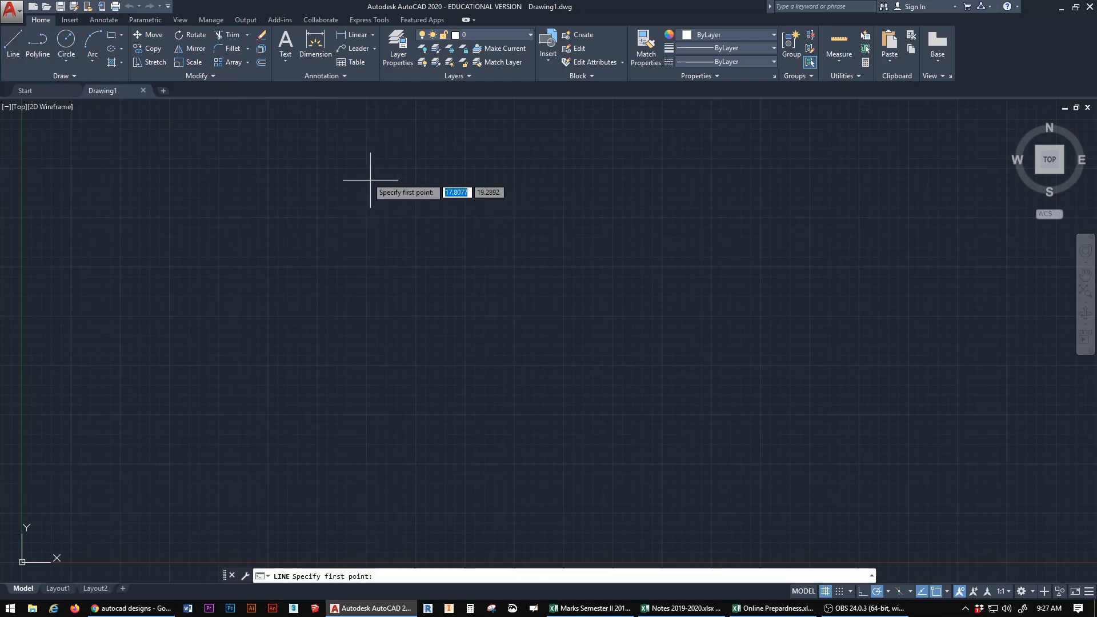
left_click(342, 144)
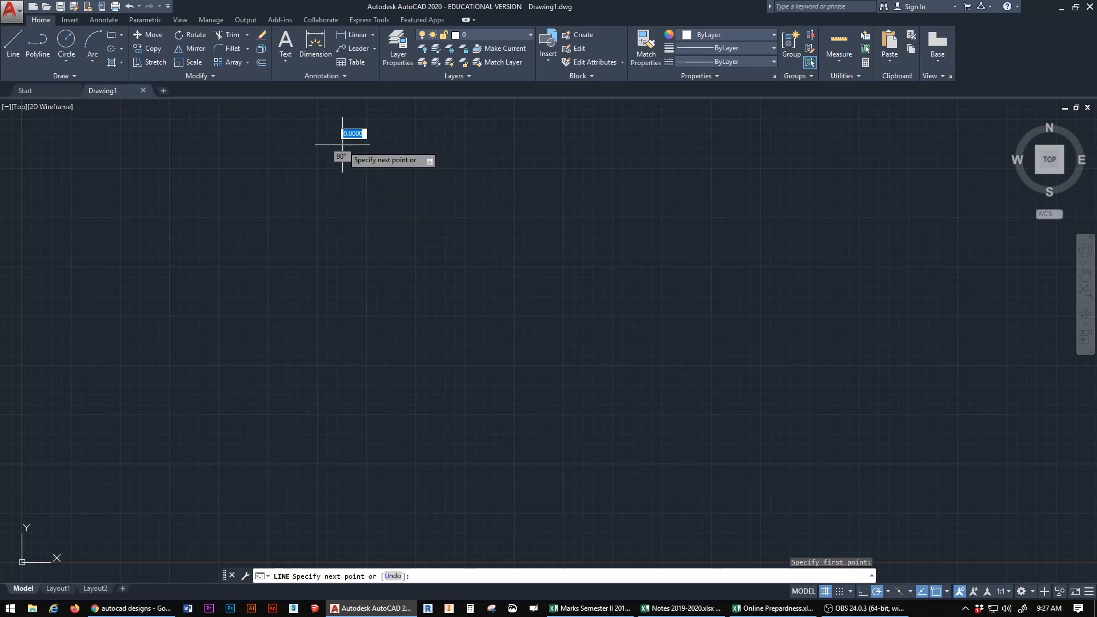
left_click(715, 300)
left_click(714, 401)
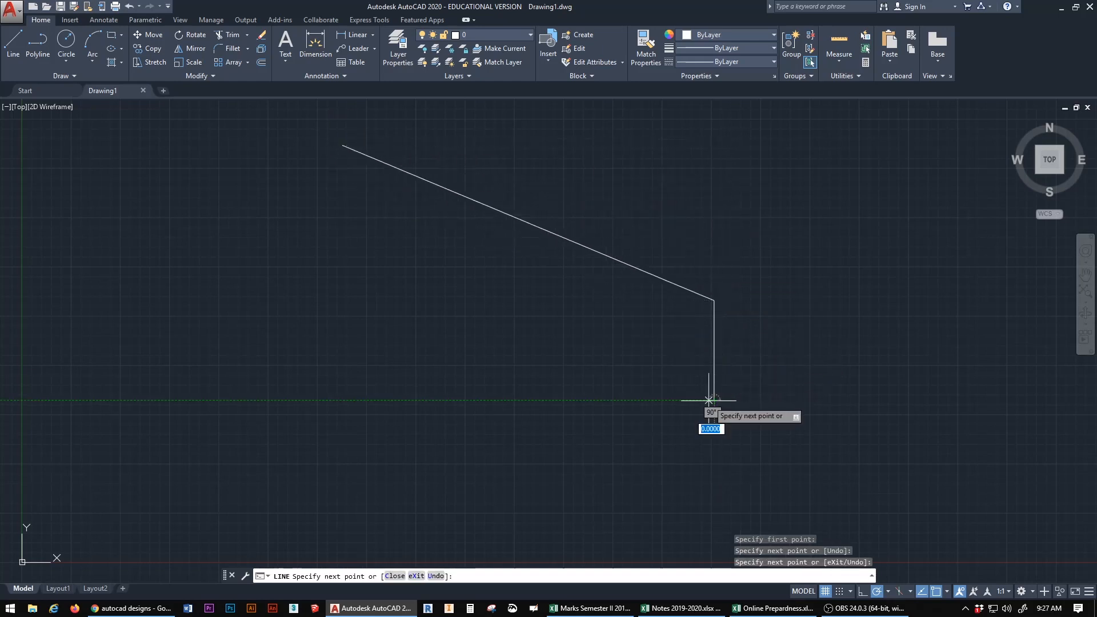
right_click(554, 358)
left_click(577, 364)
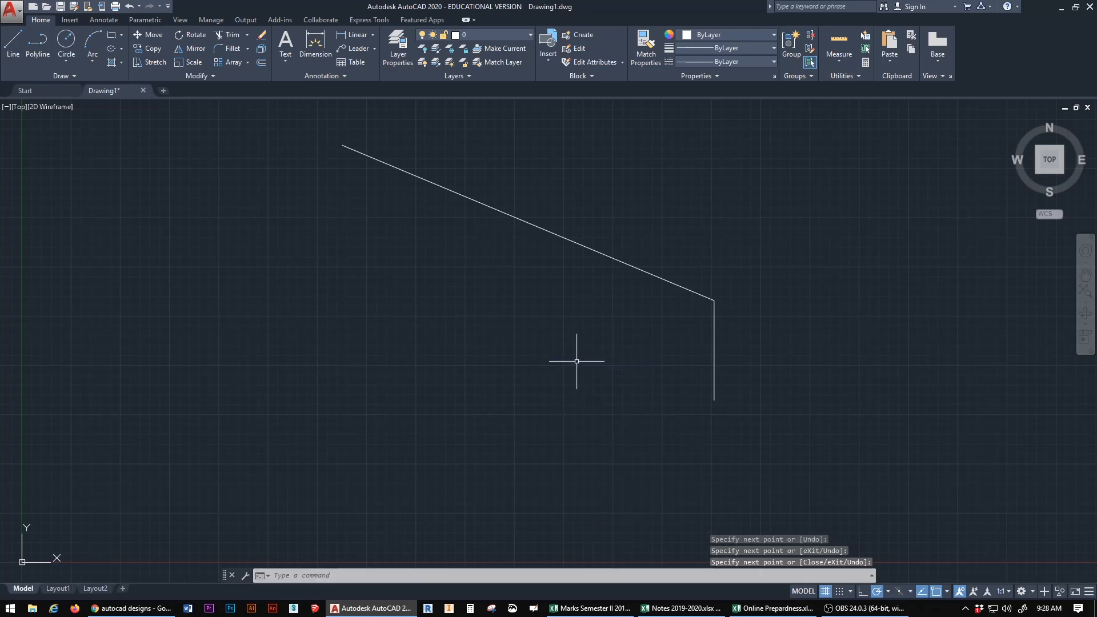
- Draw a single short line sloping down to the right, to the left of the long slanted line
left_click(15, 44)
left_click(182, 177)
left_click(314, 245)
right_click(284, 354)
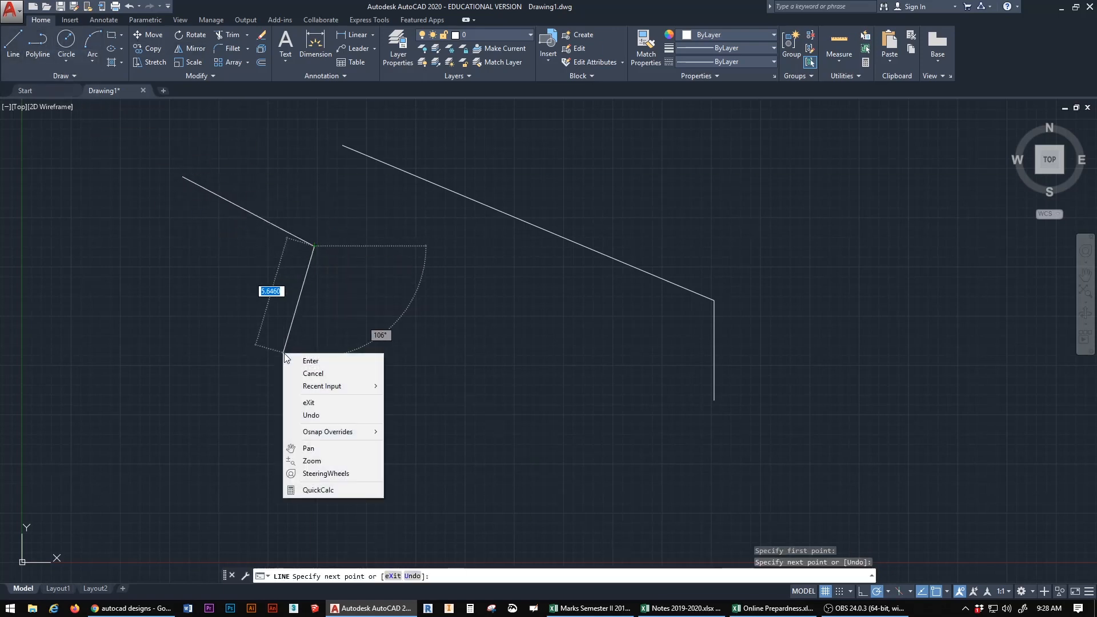
left_click(302, 362)
- Repeat the Line command to draw an open shape of five connected segments below the long slanted line
right_click(422, 309)
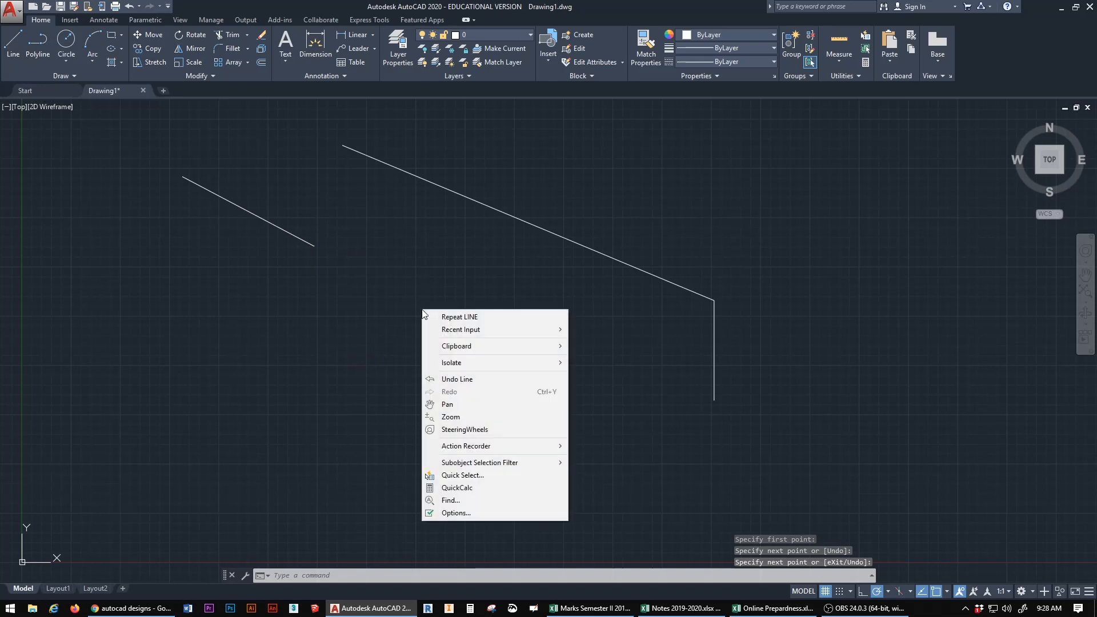
left_click(443, 316)
left_click(425, 249)
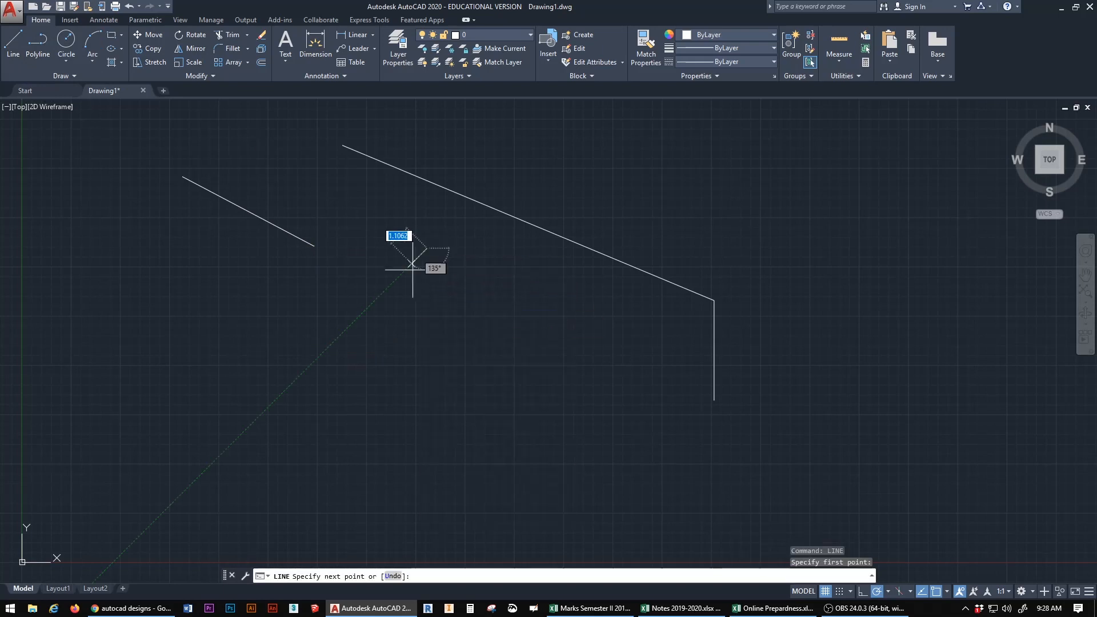
left_click(335, 301)
left_click(369, 337)
left_click(437, 363)
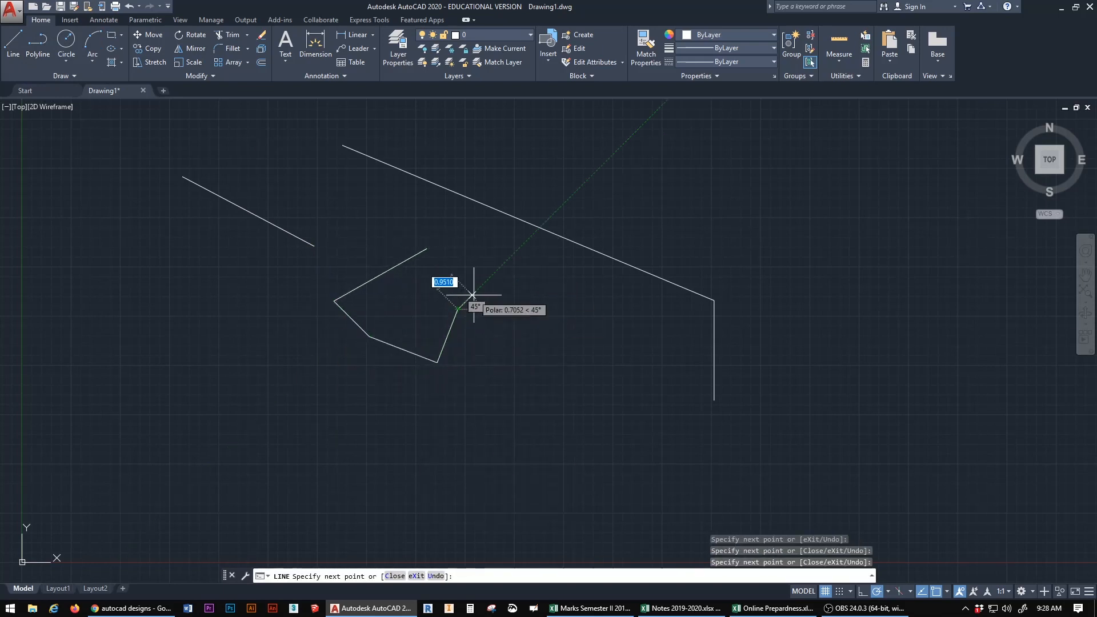
left_click(458, 310)
right_click(508, 264)
left_click(531, 274)
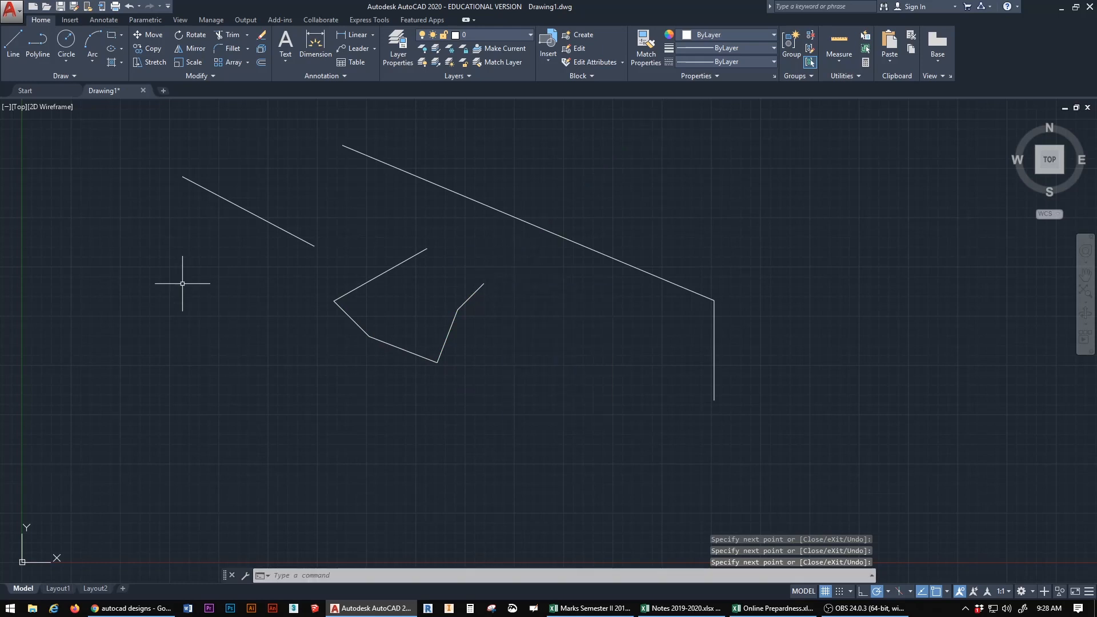
- Draw an open three-segment polyline below and to the left of the five-segment shape
left_click(42, 44)
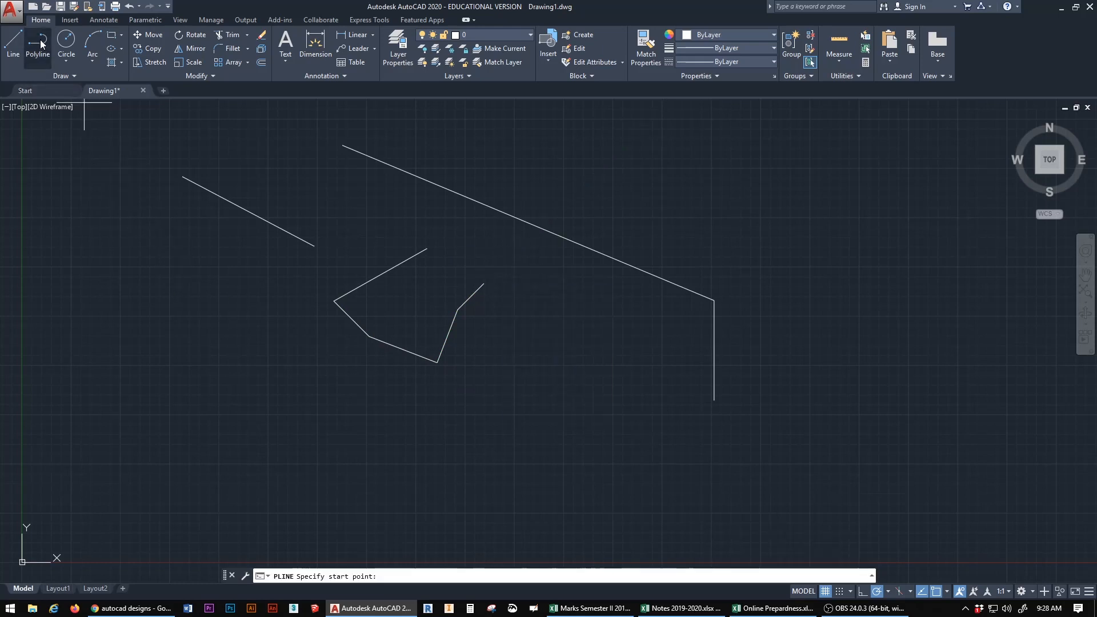
left_click(191, 295)
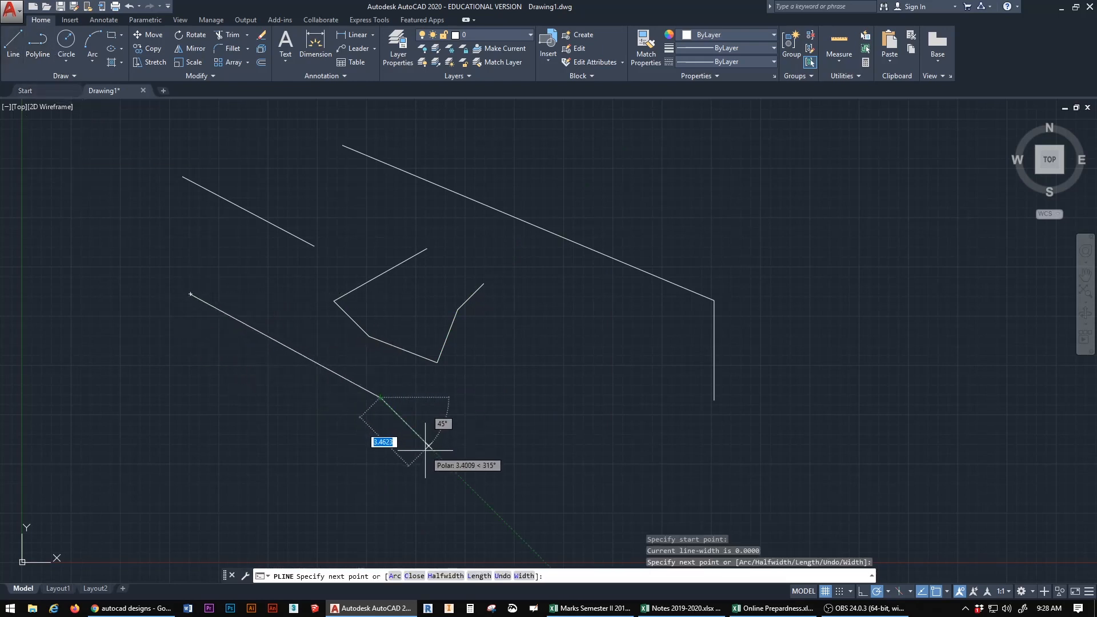
left_click(396, 489)
left_click(298, 506)
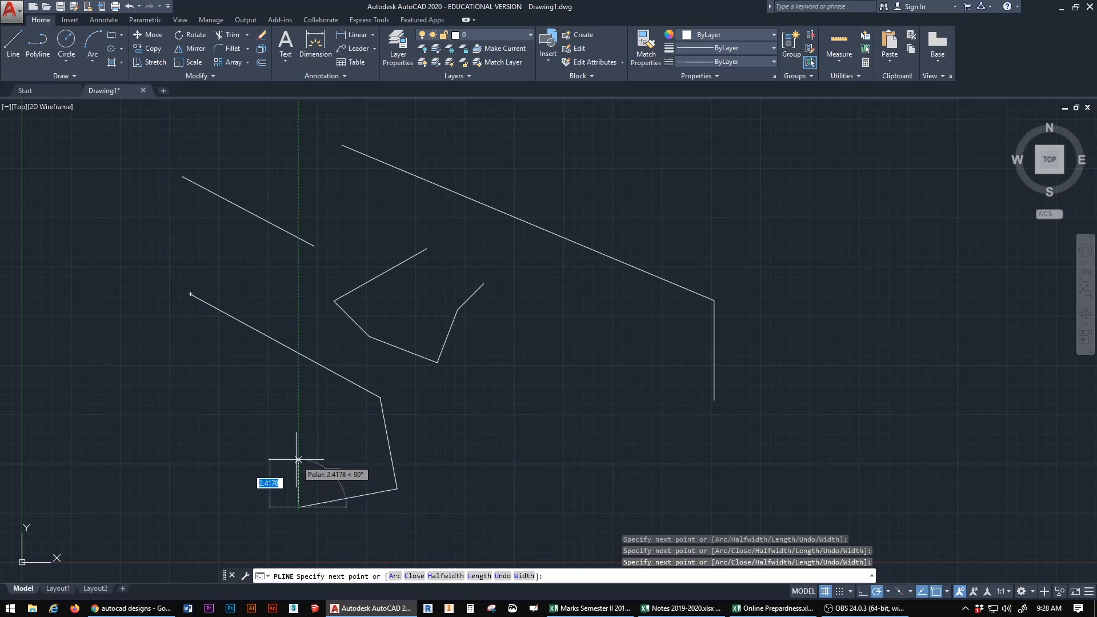
right_click(298, 461)
left_click(334, 273)
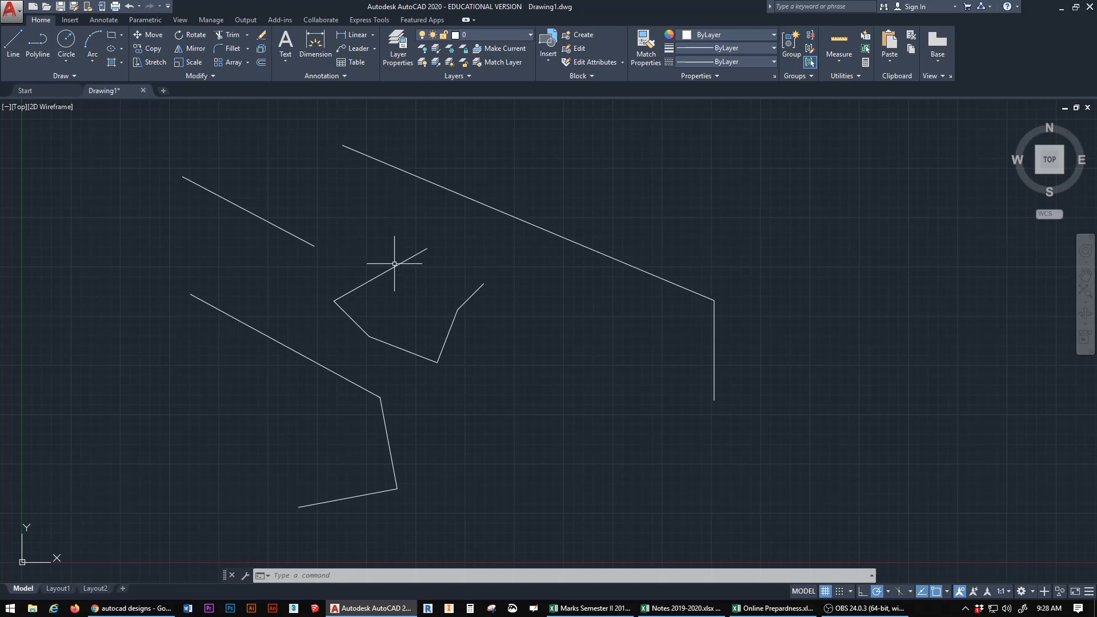
- Select the long slanted line and the vertical line one after the other to examine them as separate objects, and clear the selection
left_click(576, 241)
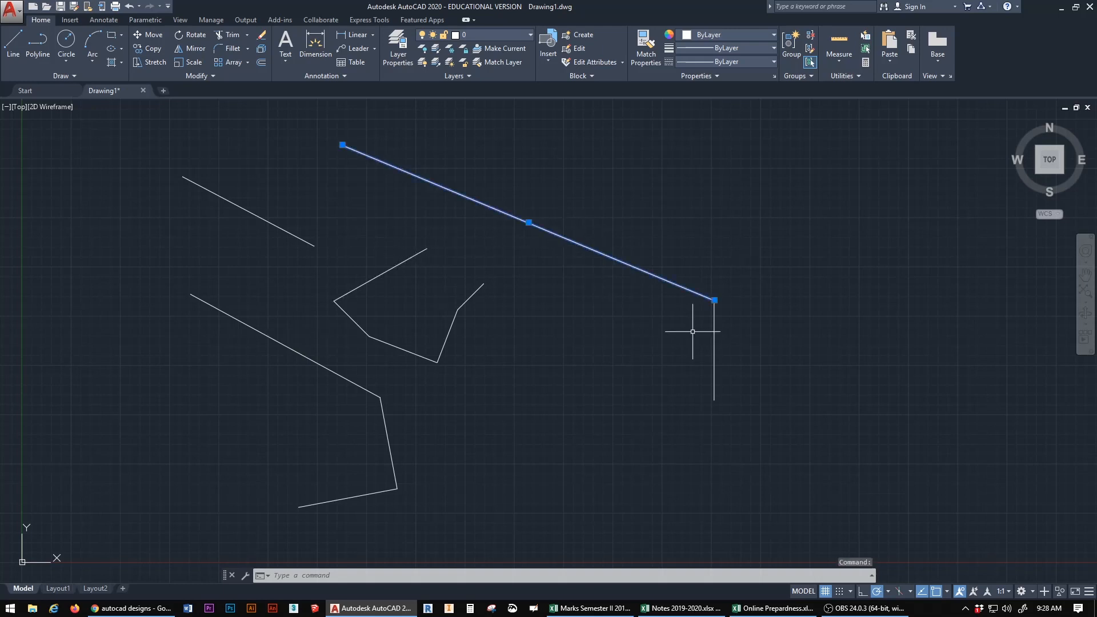
left_click(715, 350)
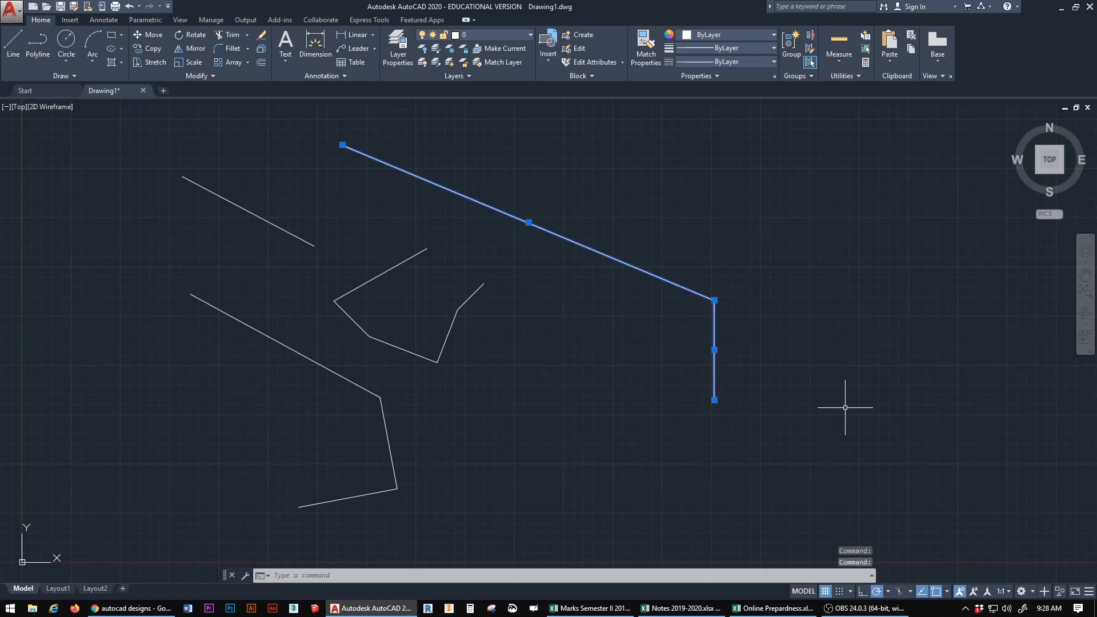
key("Escape")
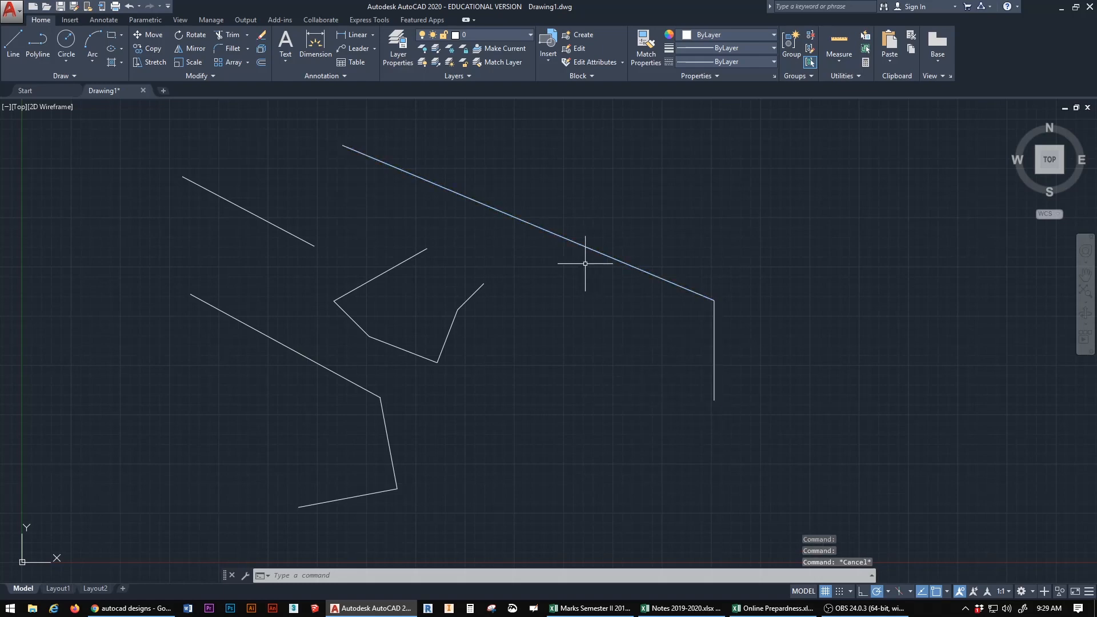
- Move the long slanted line up and to the right, and shift the vertical line to the left
left_click(616, 259)
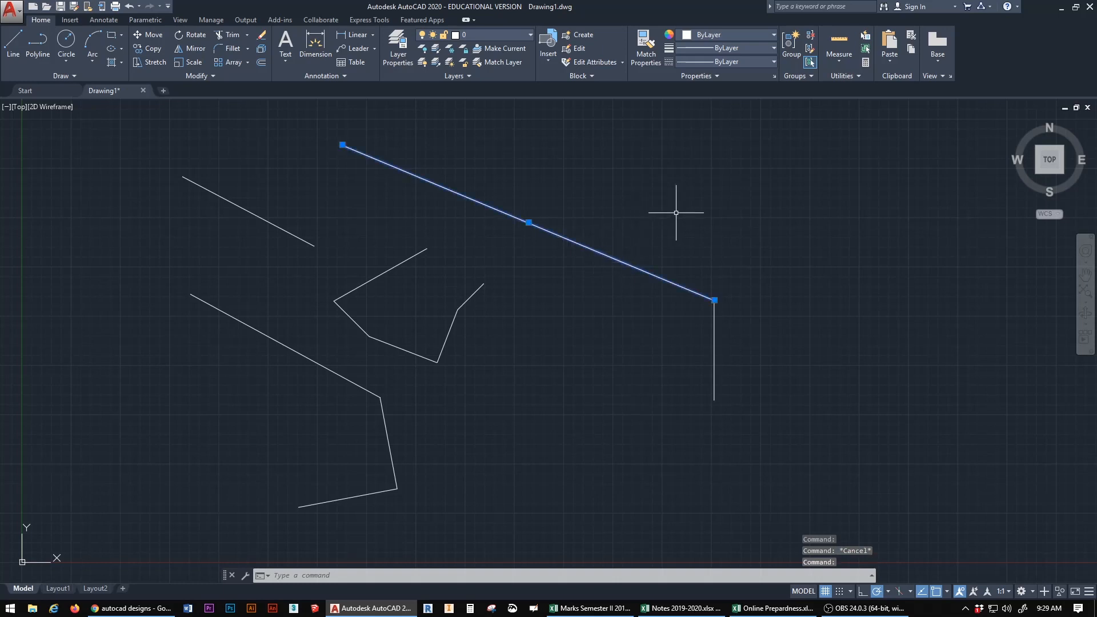
left_click(617, 260)
left_click_drag(617, 260, 683, 212)
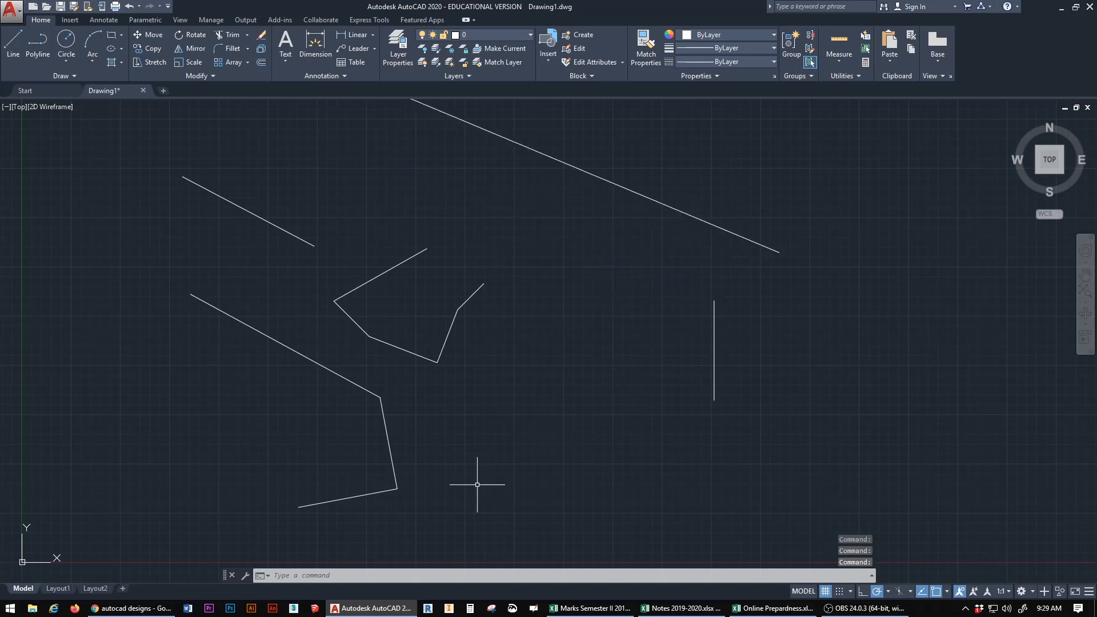
left_click(713, 372)
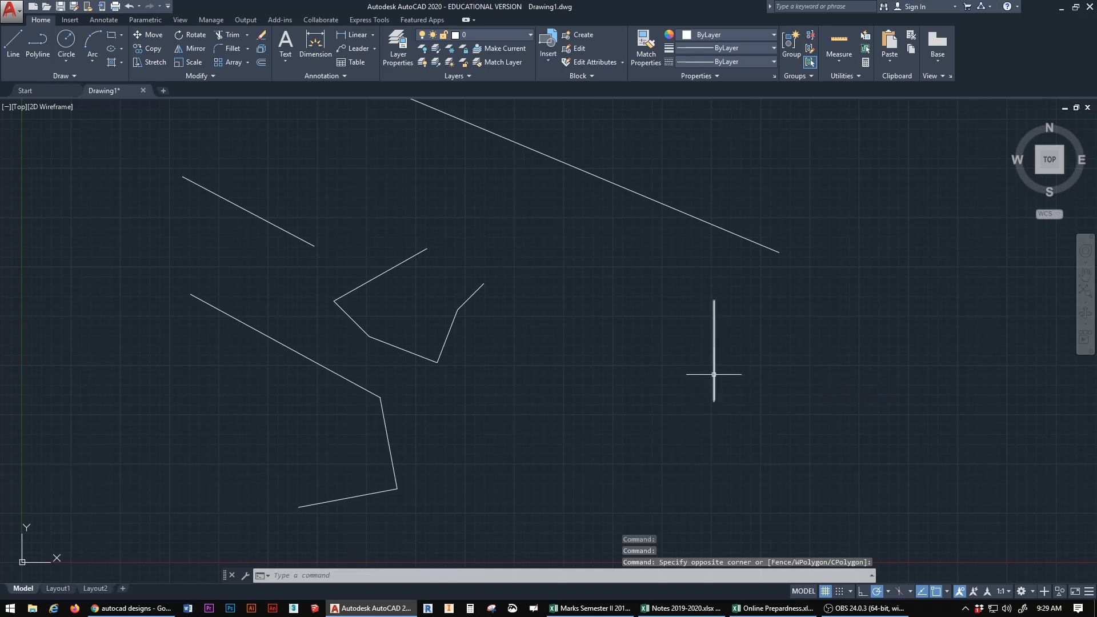
left_click(712, 371)
left_click_drag(712, 367, 633, 368)
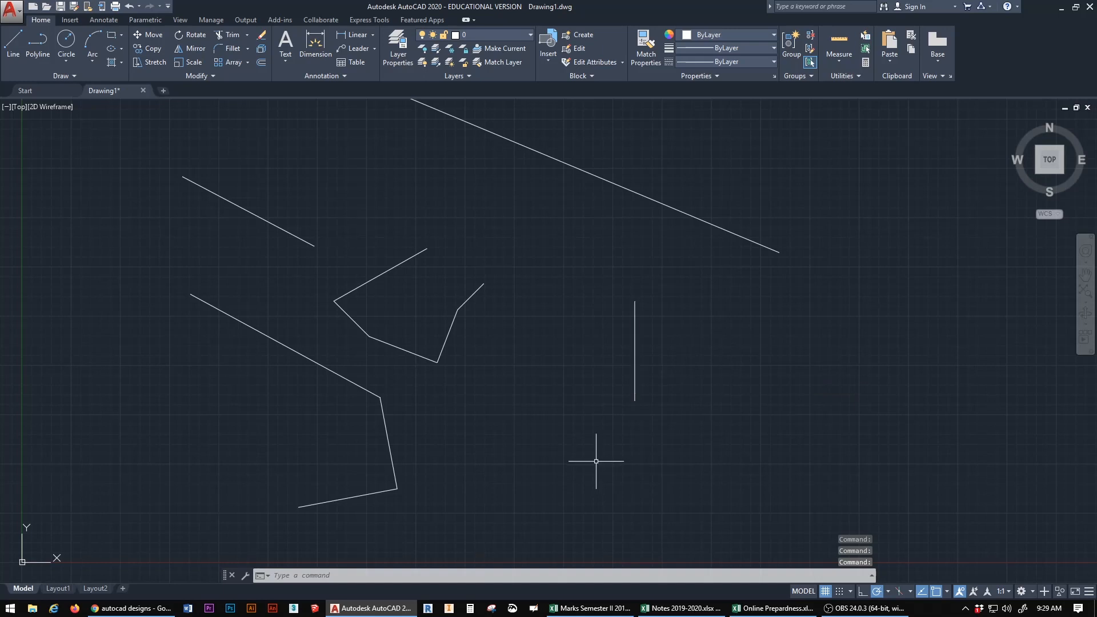
- Move the short slanted line right to above the five-segment shape, and move the whole polyline up and slightly left
left_click(233, 203)
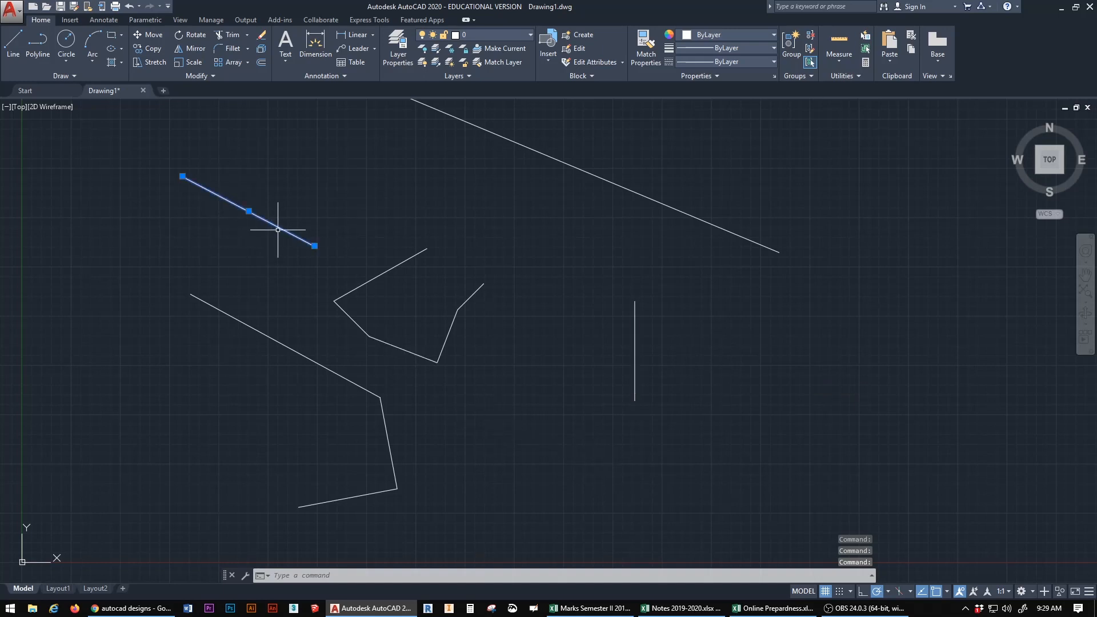
left_click_drag(274, 229, 490, 208)
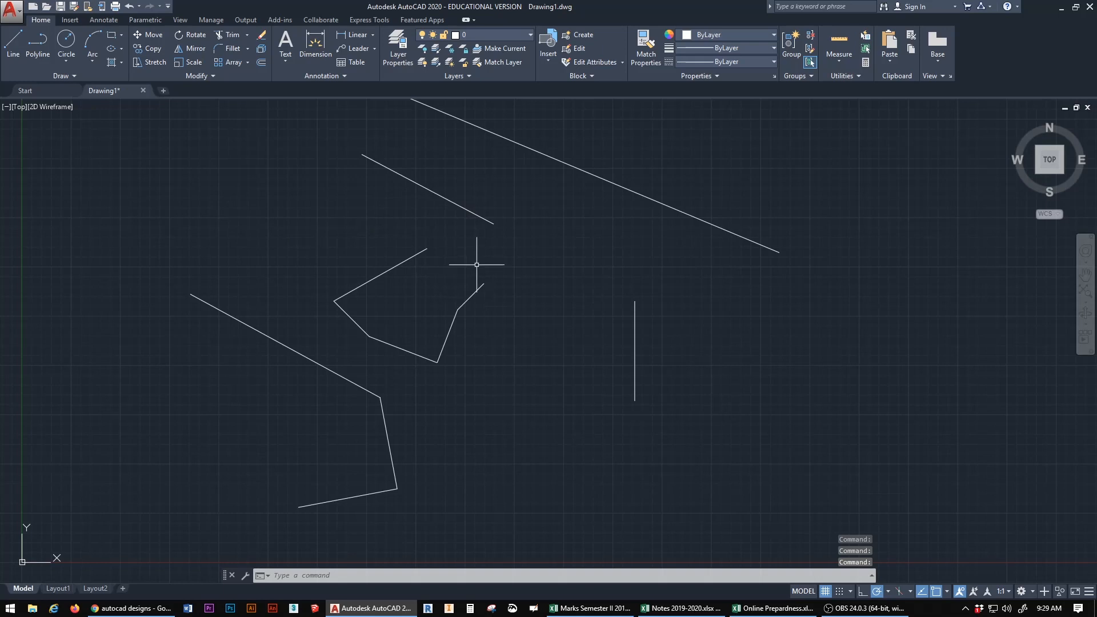
left_click(258, 328)
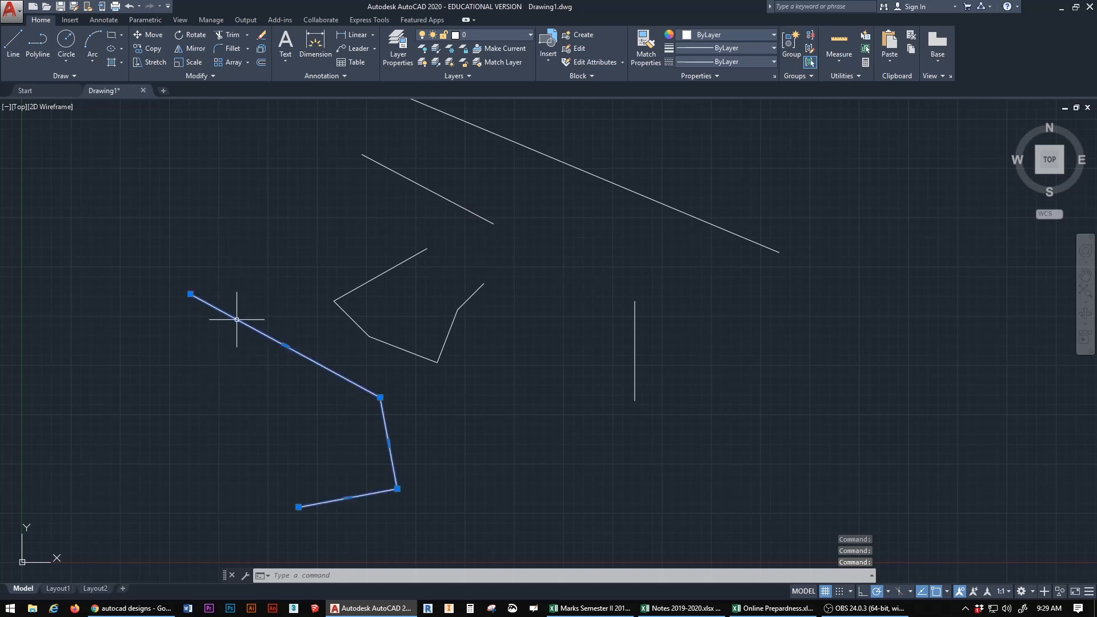
left_click_drag(236, 320, 213, 251)
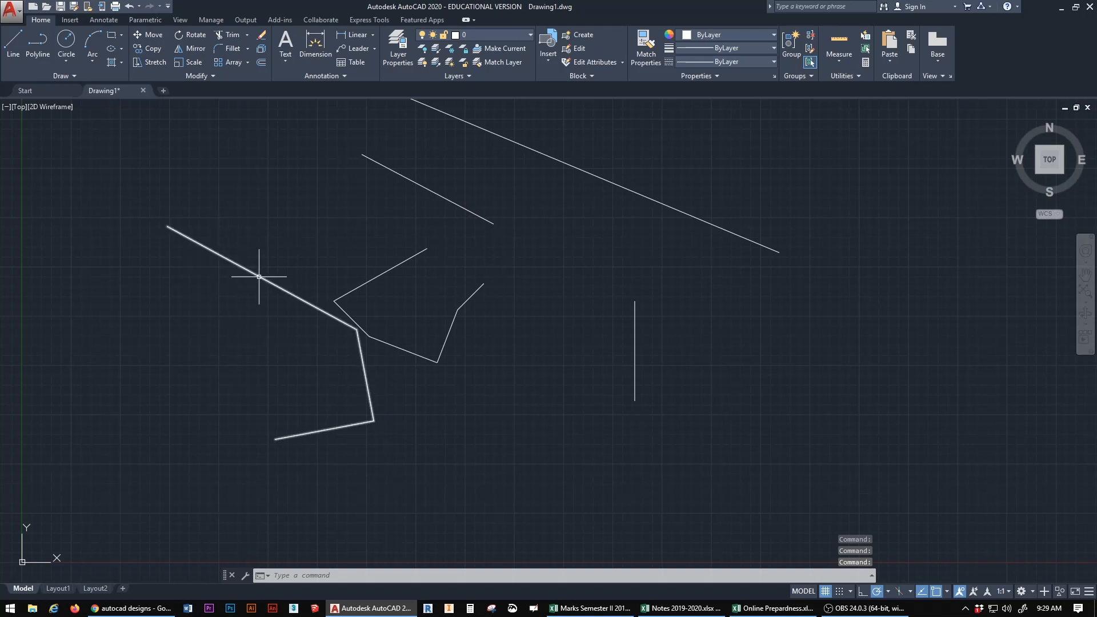
- Reshape the three-segment polyline by stretching its upper bend down and to the left and its lower free end straight down
left_click(357, 330)
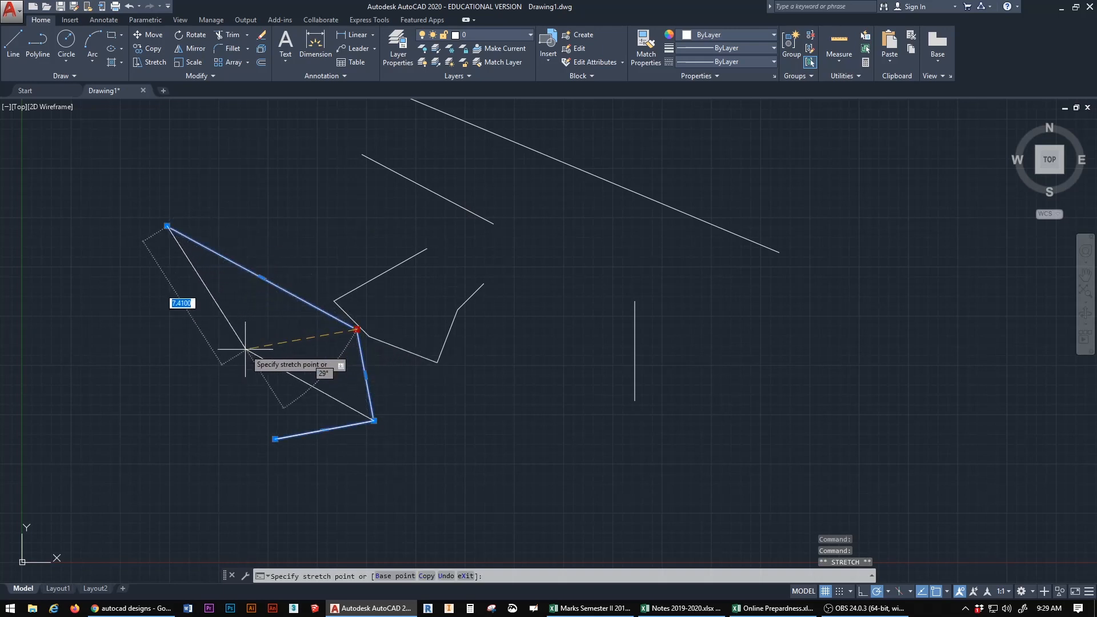
left_click(219, 357)
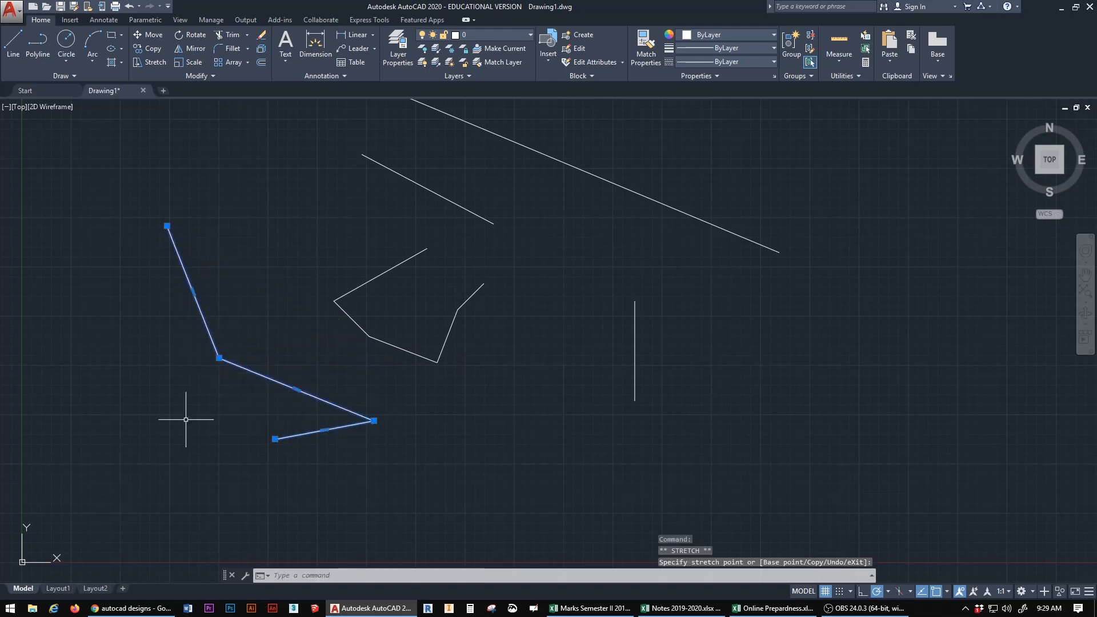
left_click(275, 439)
left_click(276, 515)
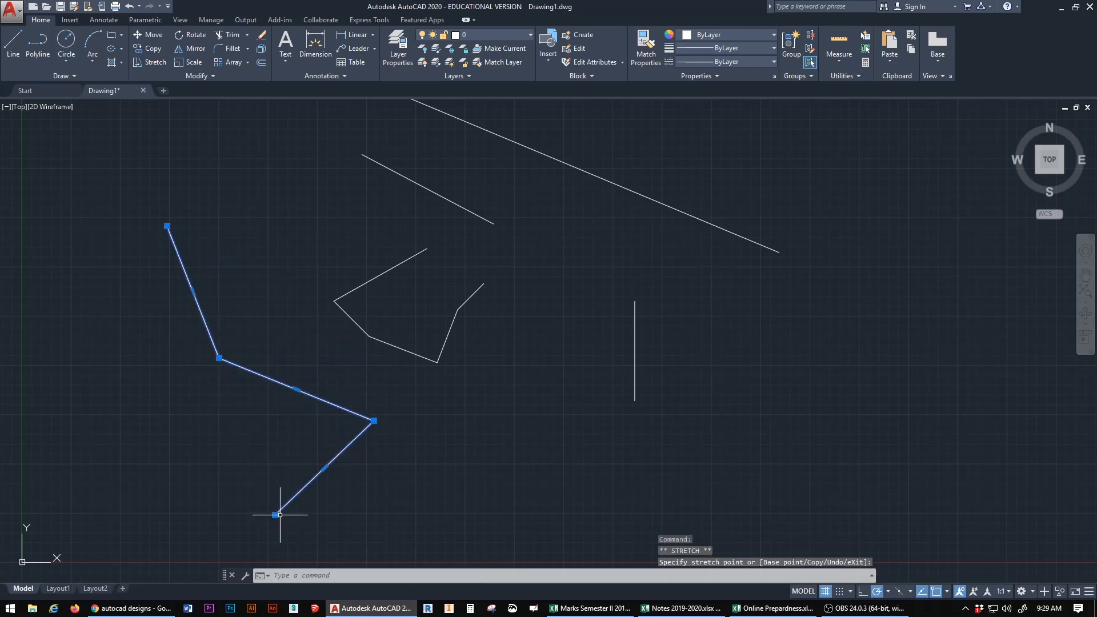
- Stretch the upper end of the five-segment shape's steep line down and to the right, away from its neighbour, and clear the selection
left_click(453, 323)
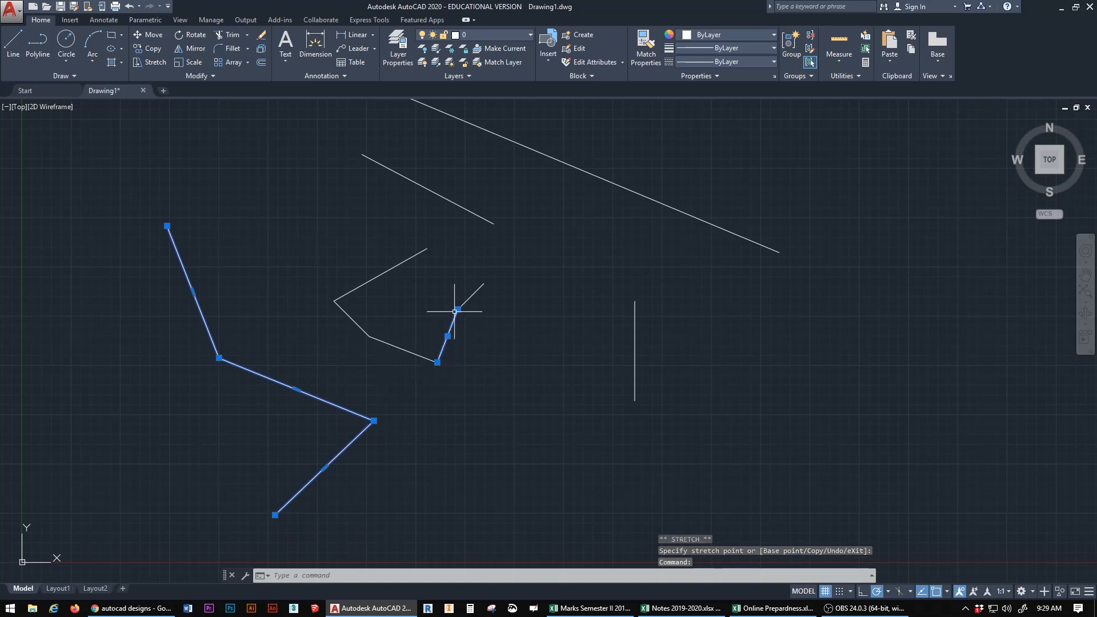
left_click(458, 310)
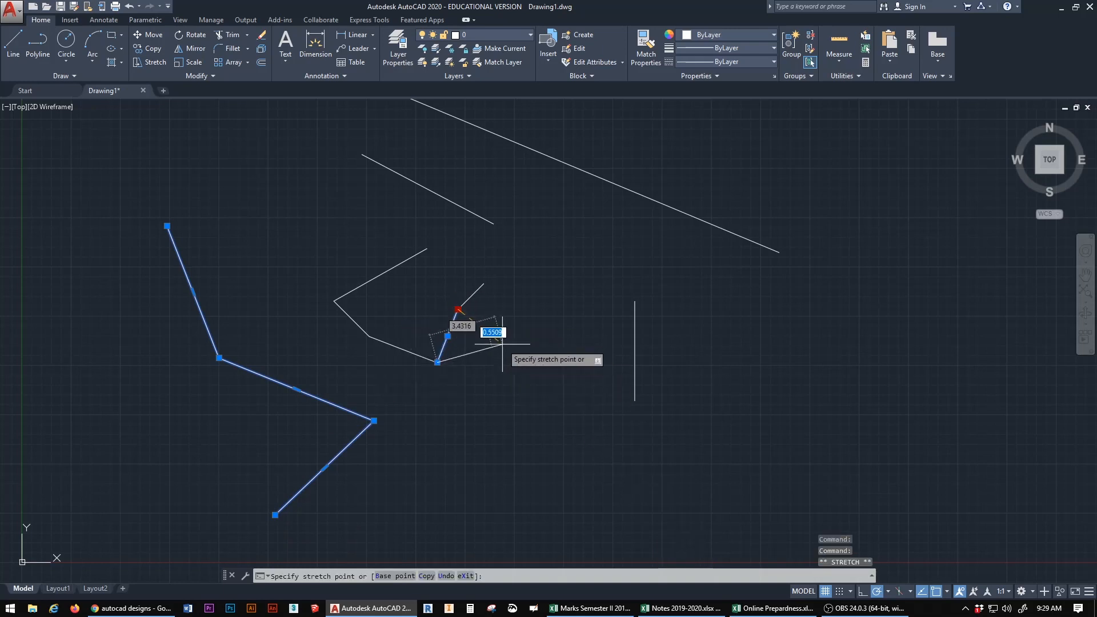
left_click(503, 344)
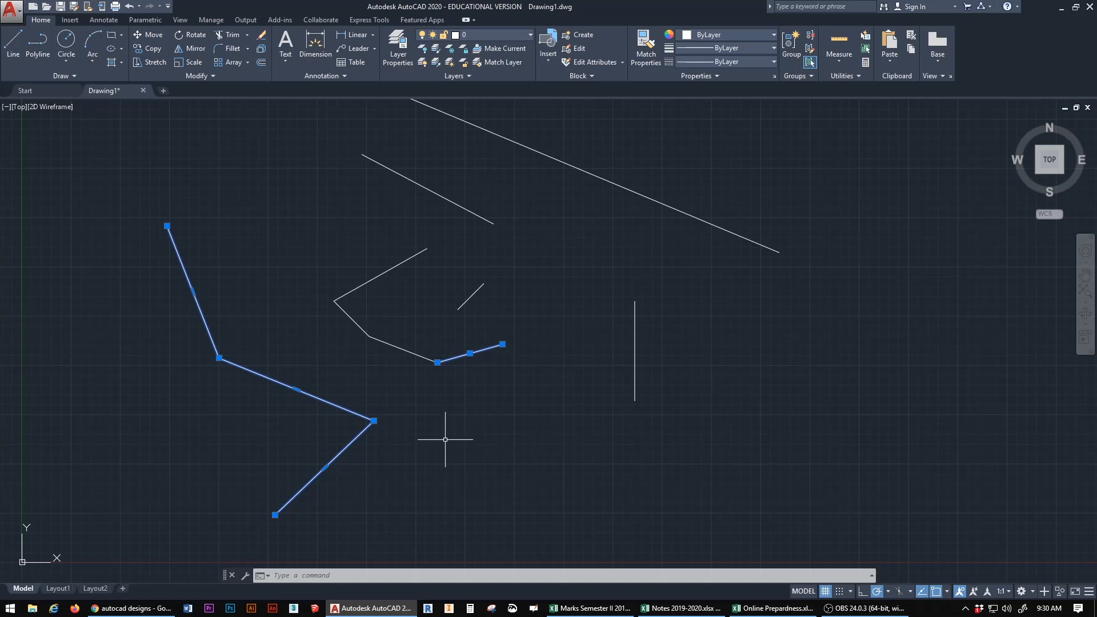
key("Escape")
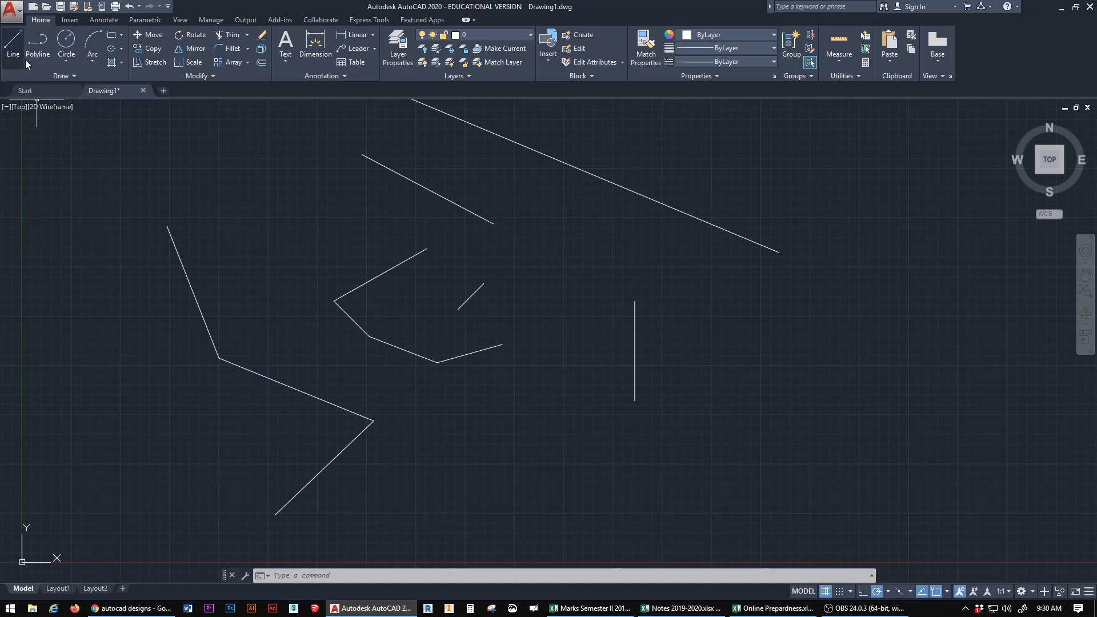
- Draw a circle with a radius of about 4.32 to the right of the vertical line
left_click(66, 40)
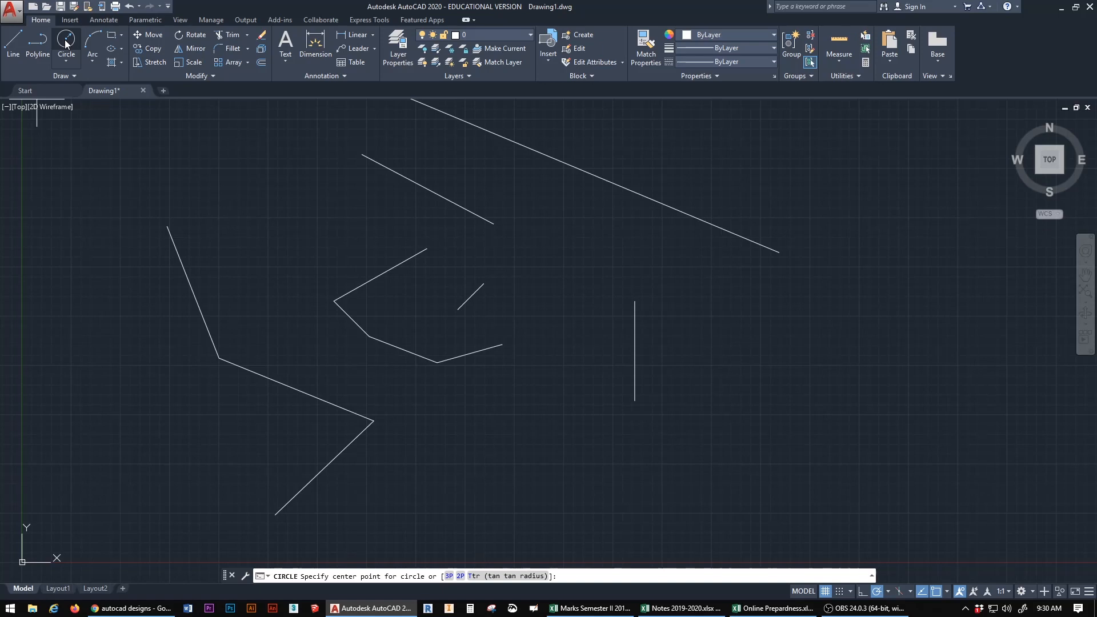
left_click(809, 380)
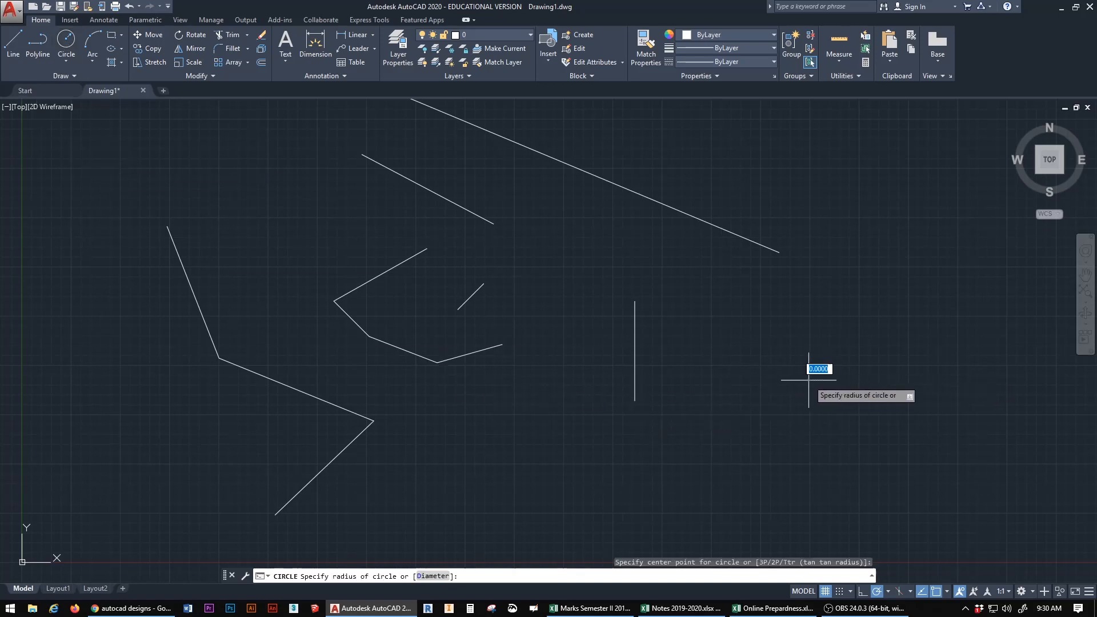
left_click(874, 435)
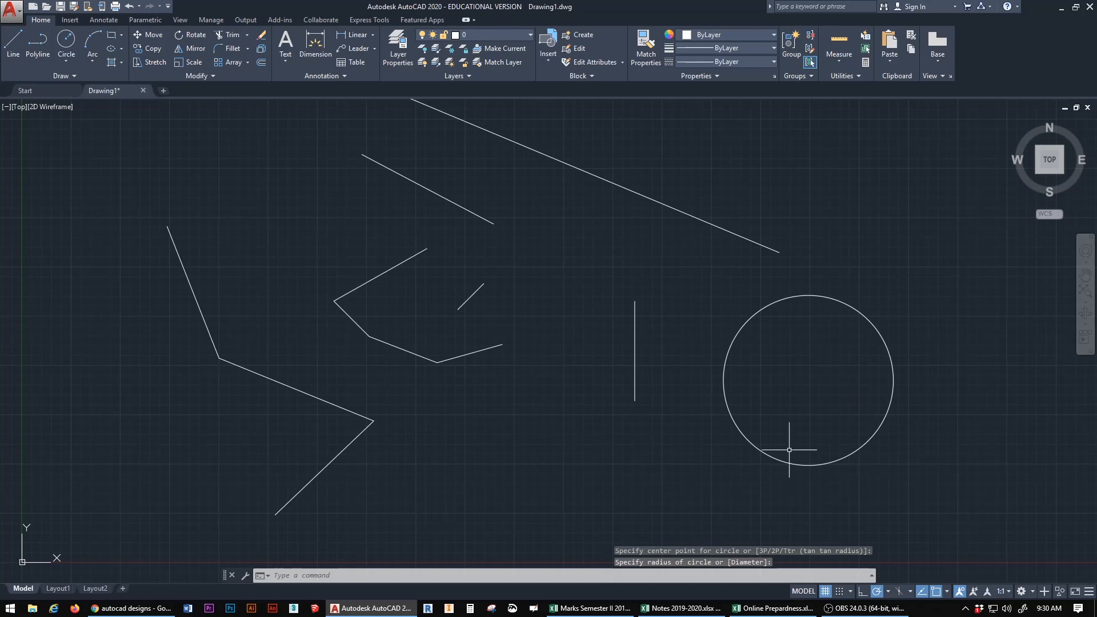
- Draw a second circle with a radius of 5 to the left of the three-segment polyline
left_click(66, 41)
left_click(126, 392)
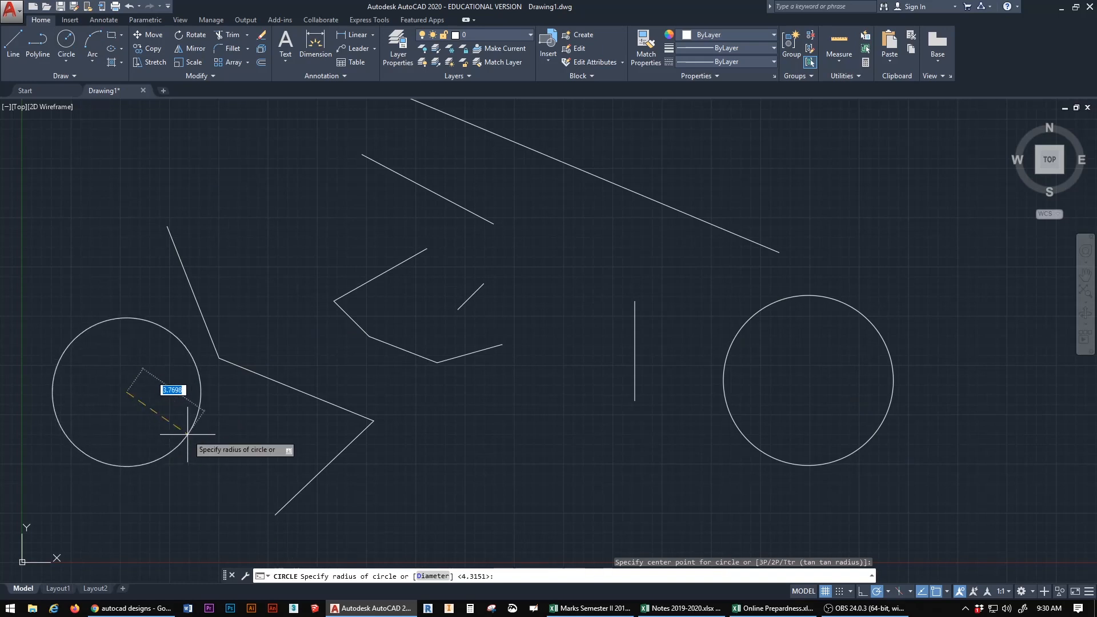
type("5")
key("Return")
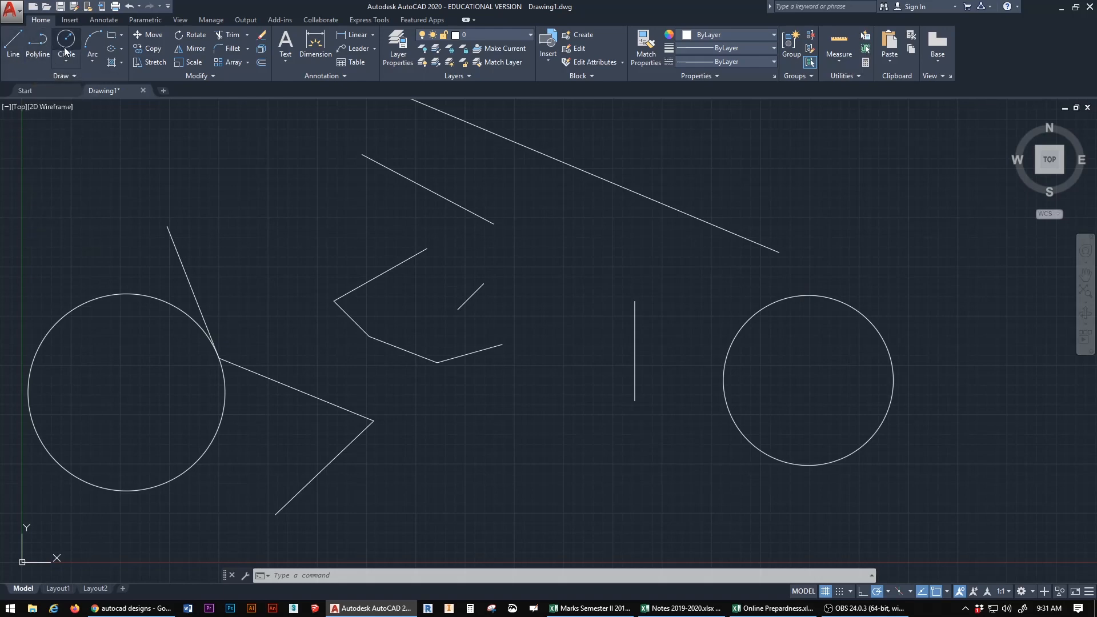
- Draw a three-point arc from below the five-segment shape, bulging to the lower right and ending just under the long slanted line
left_click(93, 45)
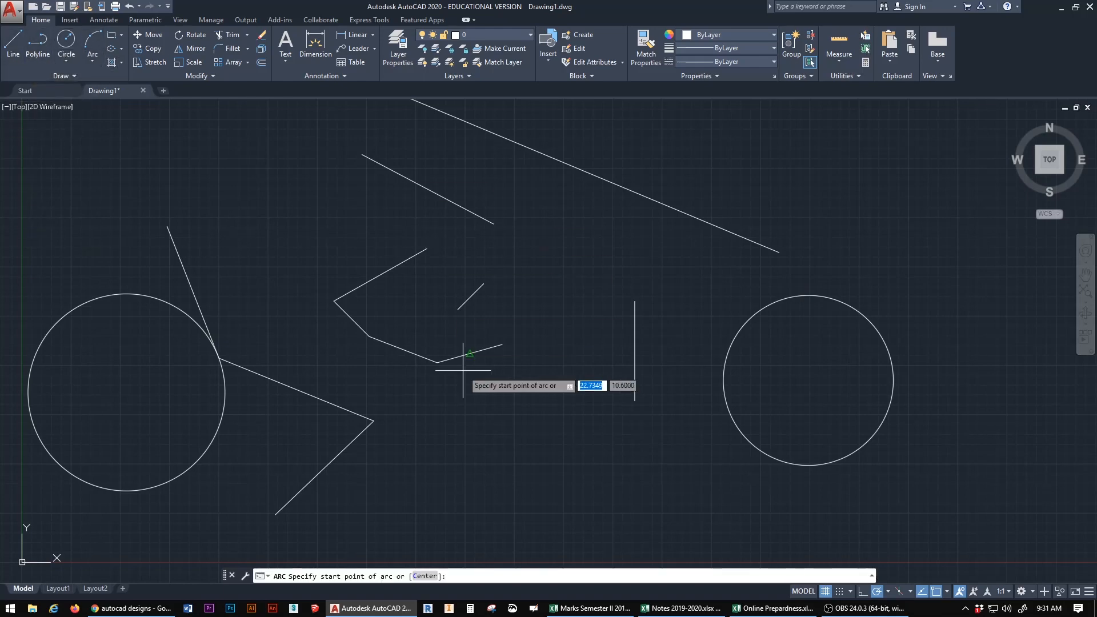
left_click(439, 442)
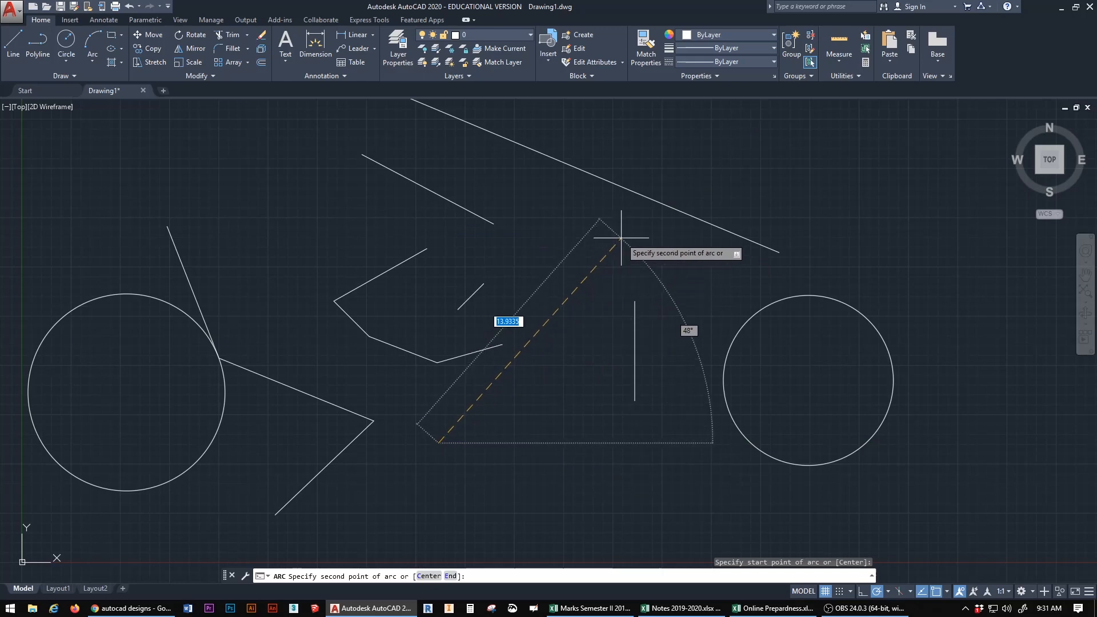
left_click(626, 229)
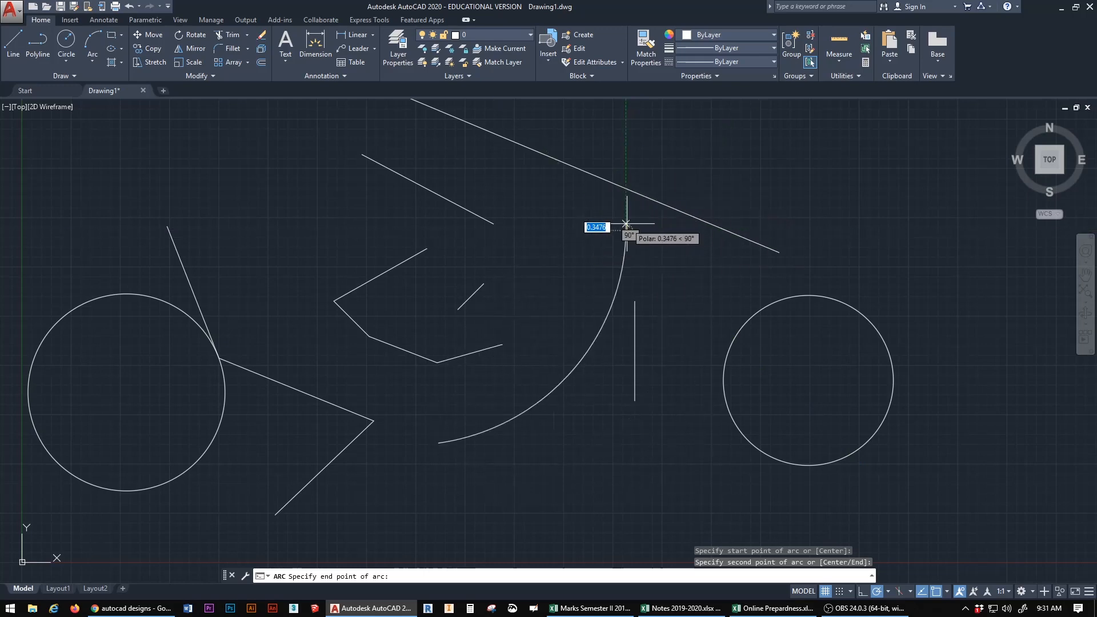
left_click(626, 224)
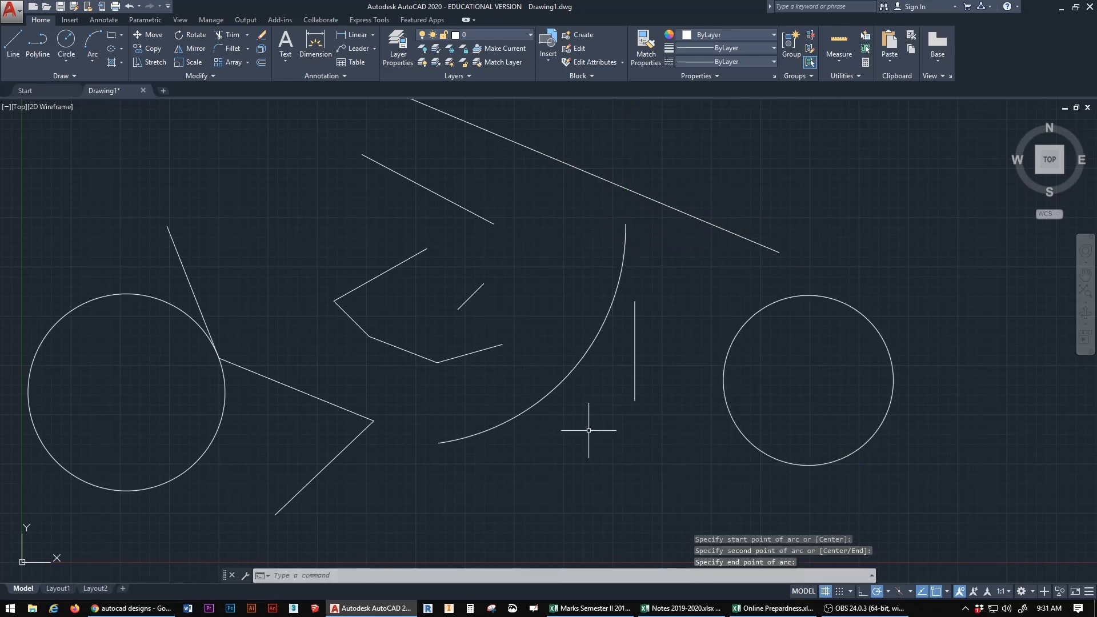
- Move the whole arc down and to the left
left_click(496, 414)
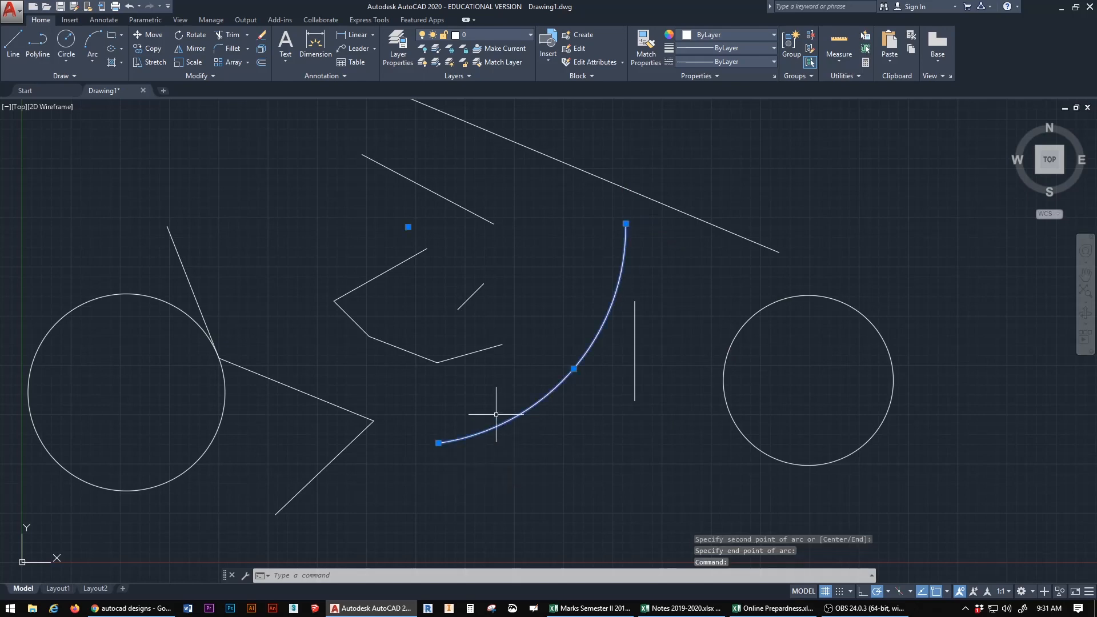
left_click(520, 414)
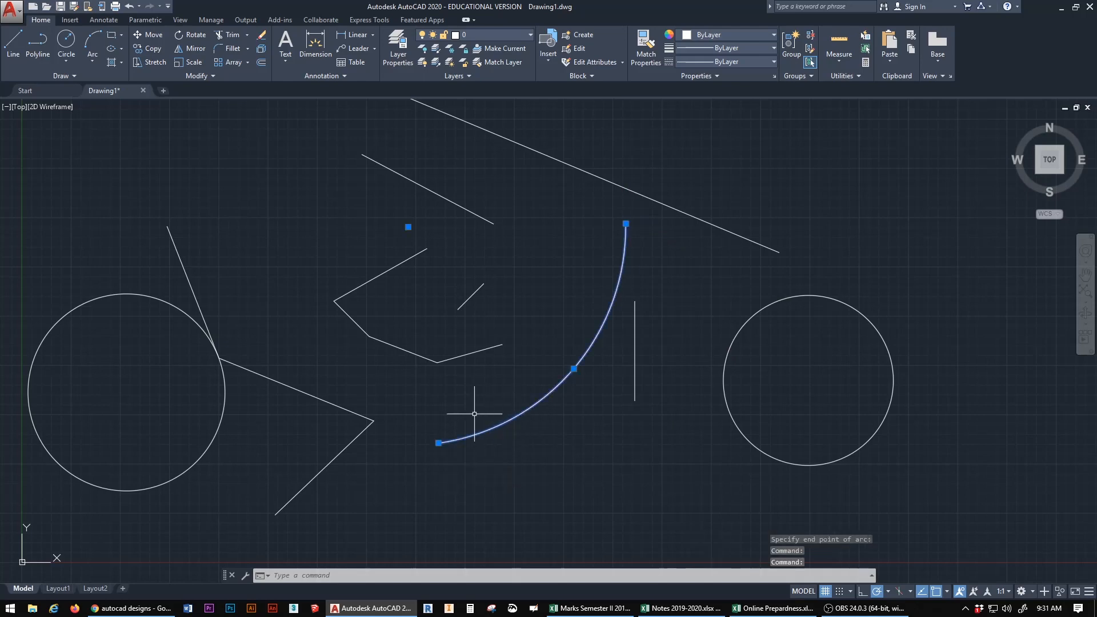
left_click_drag(474, 414, 475, 479)
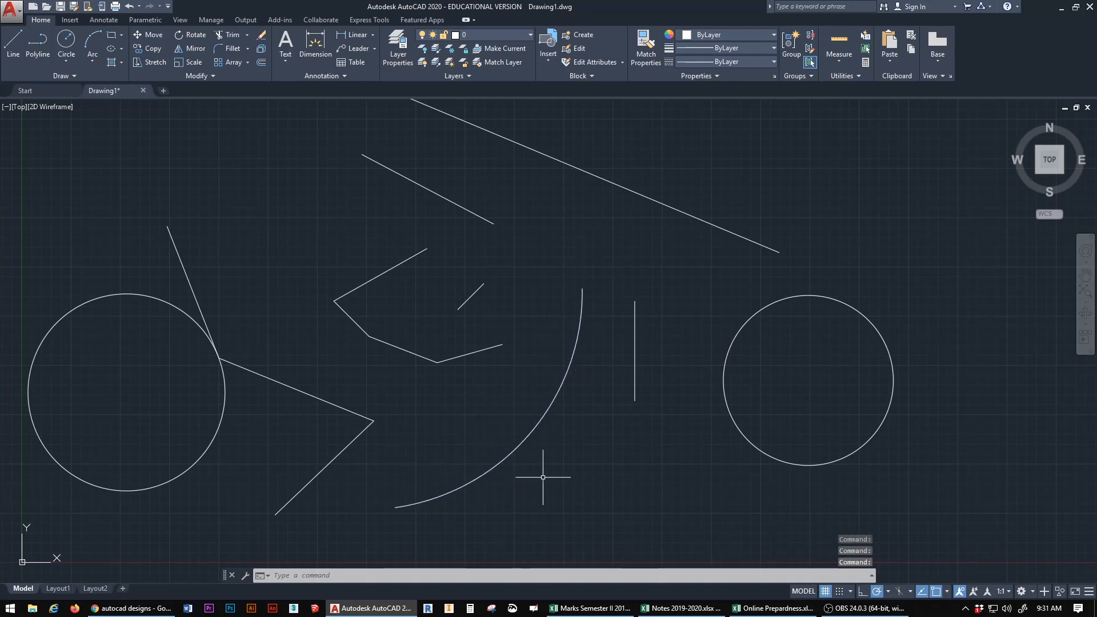
- Stretch the arc's upper end upward and its lower end down-left, and pull its midpoint up-left so it curves the opposite way
left_click(574, 360)
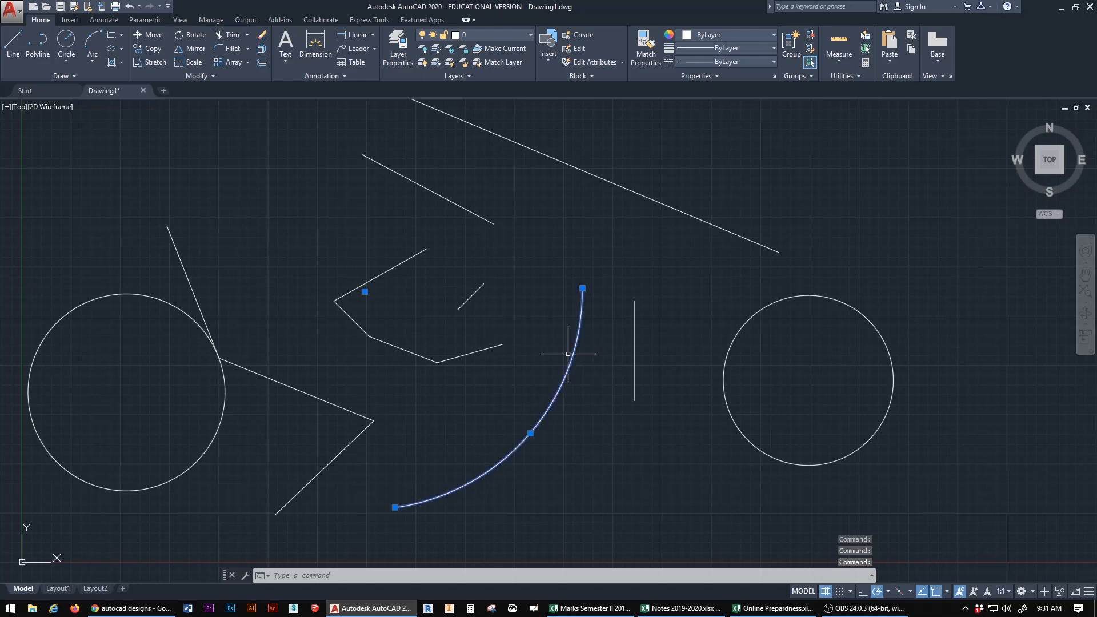
left_click(582, 289)
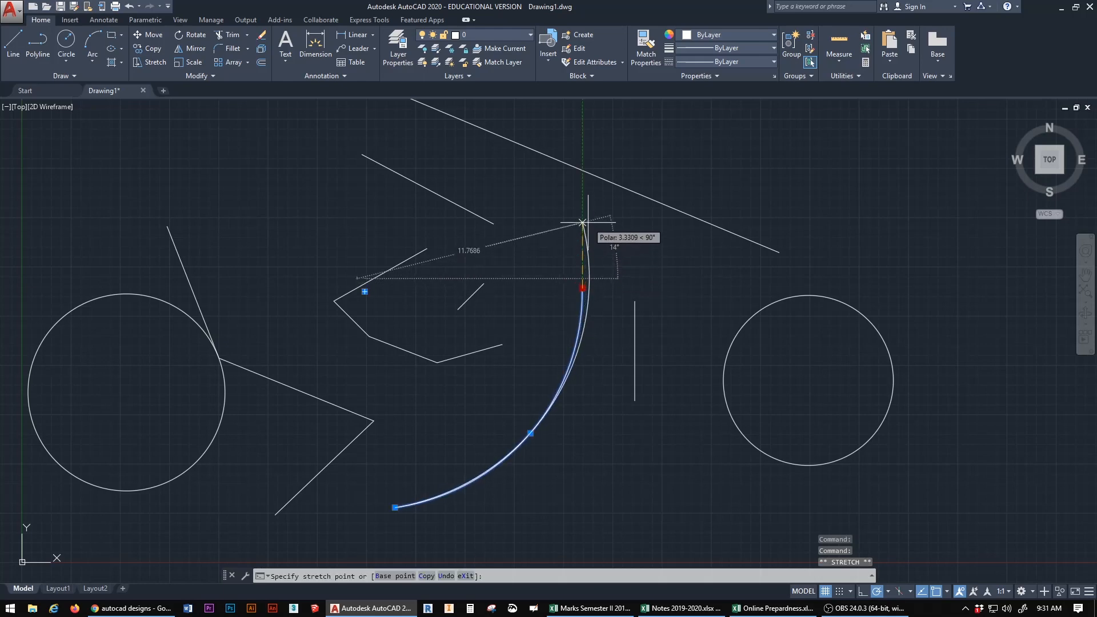
left_click(582, 222)
left_click(395, 506)
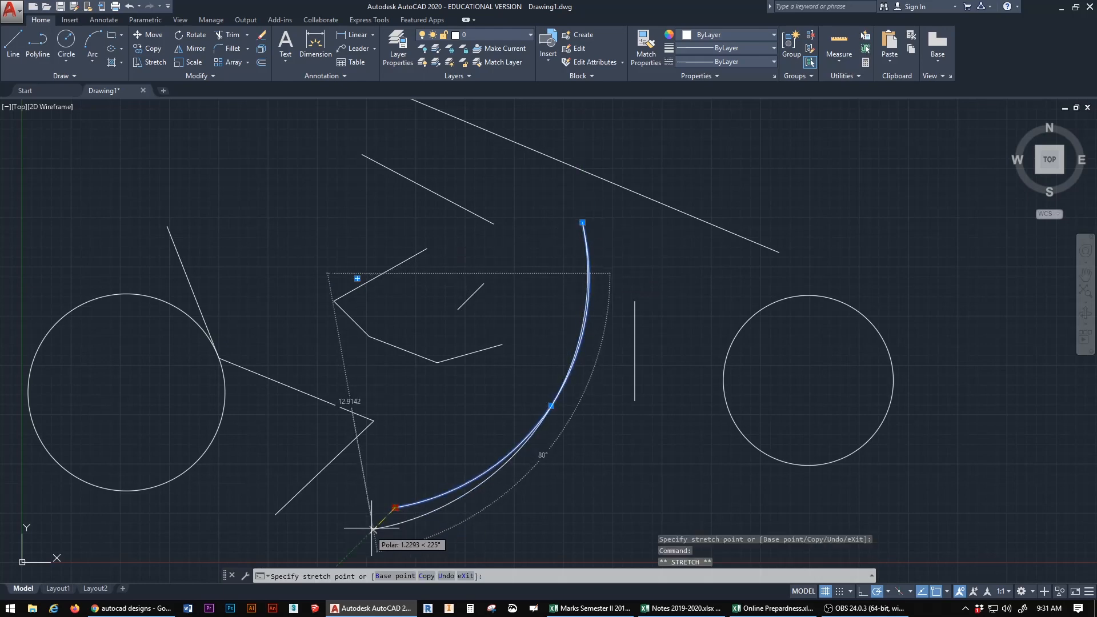
left_click(364, 538)
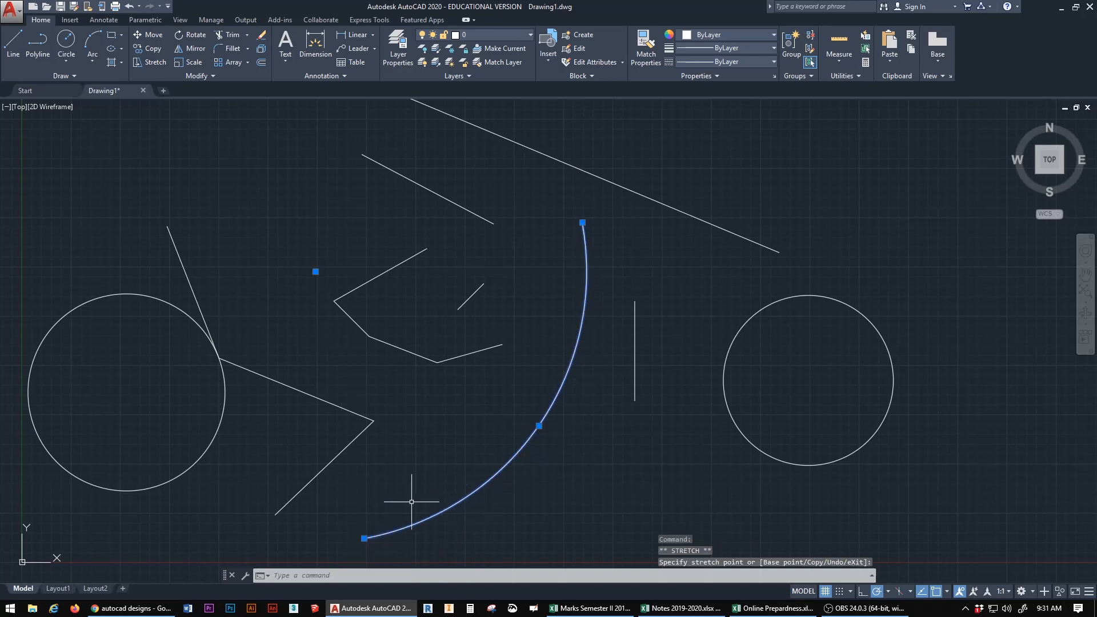
left_click(539, 426)
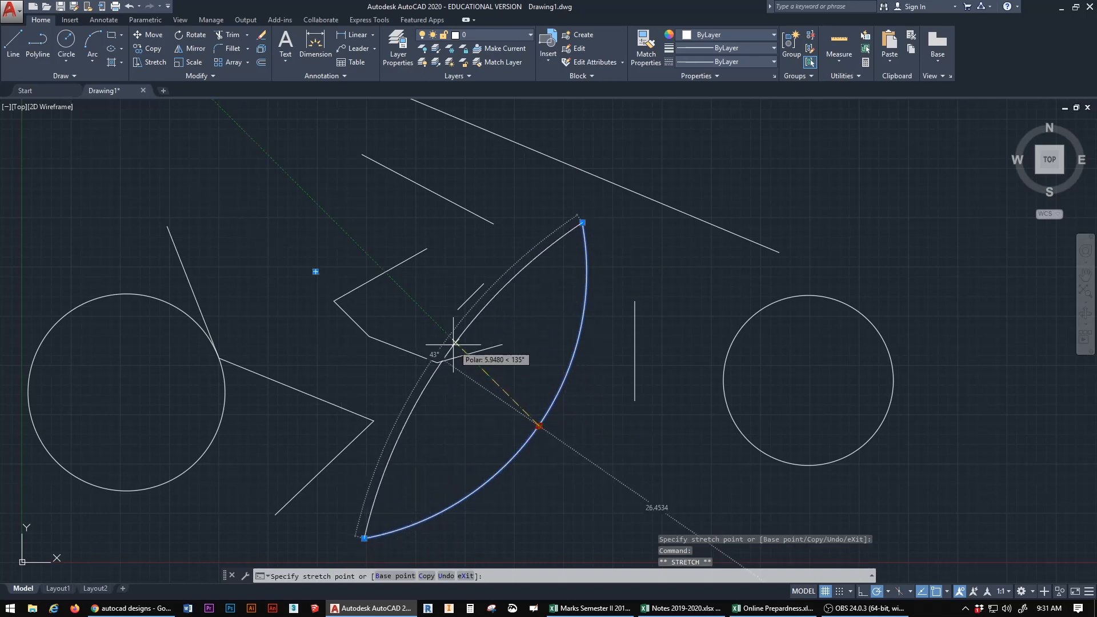
left_click(416, 340)
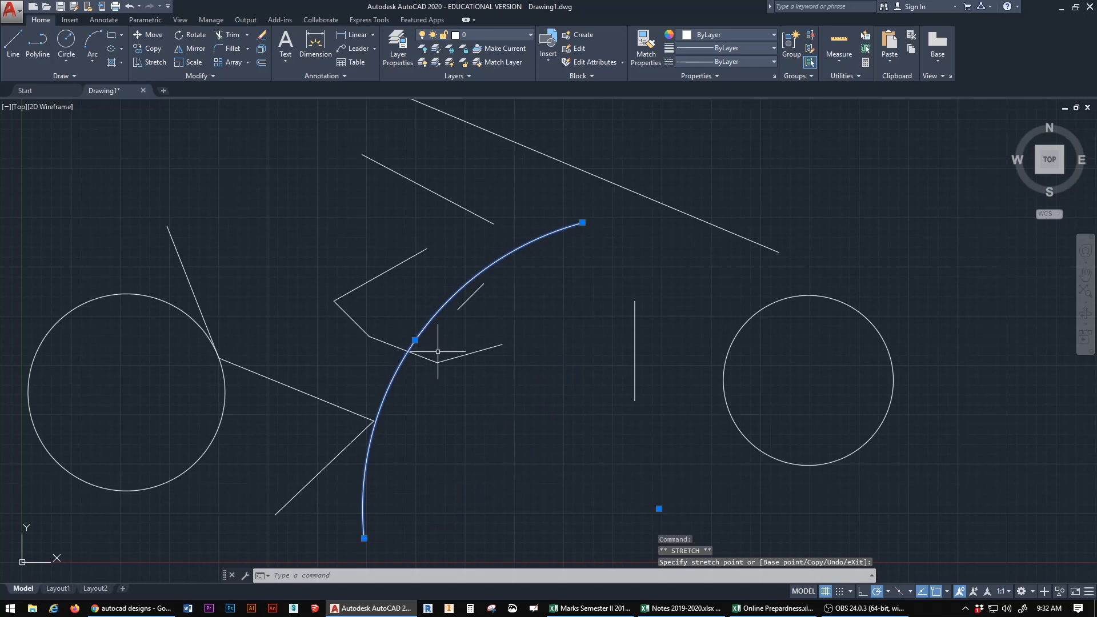
- Draw a wide rectangle below the vertical line, between the arc and the right-hand circle
left_click(112, 34)
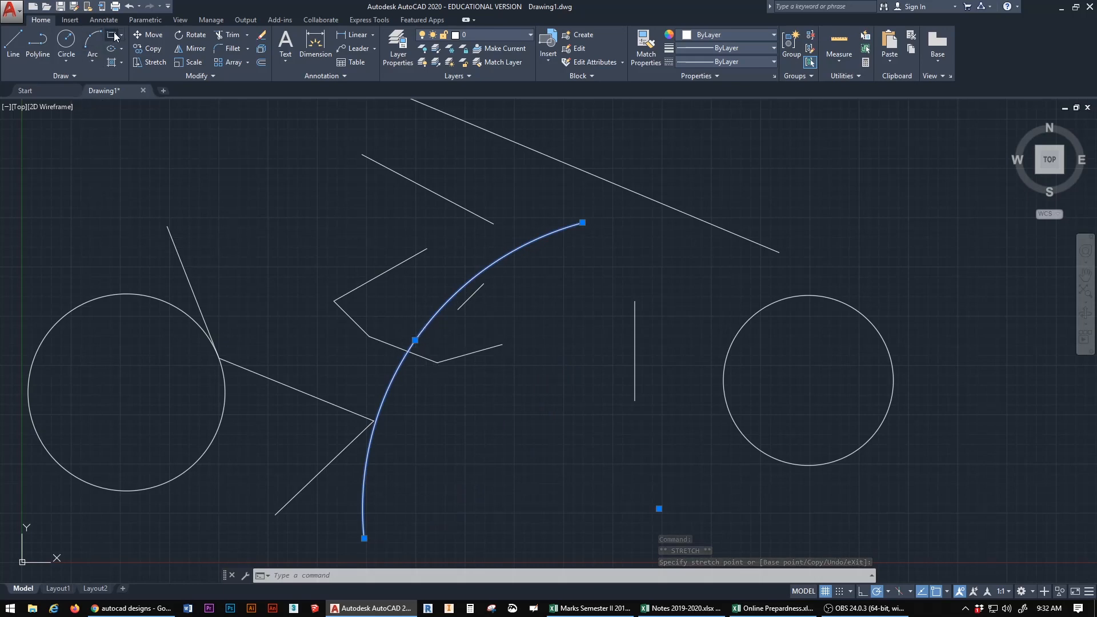
left_click(469, 408)
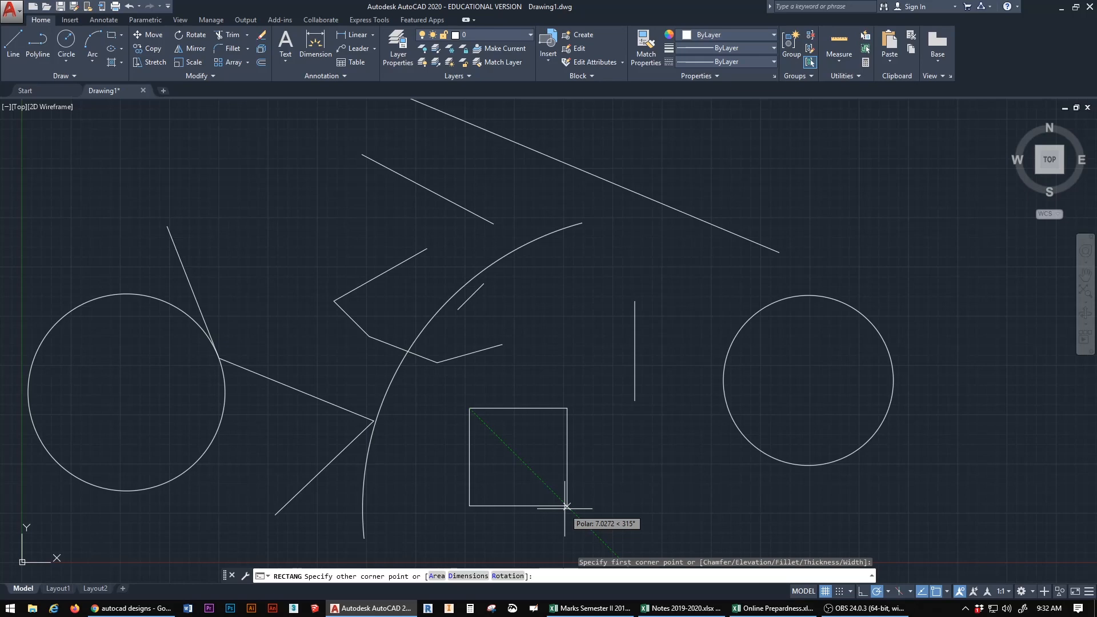
left_click(688, 503)
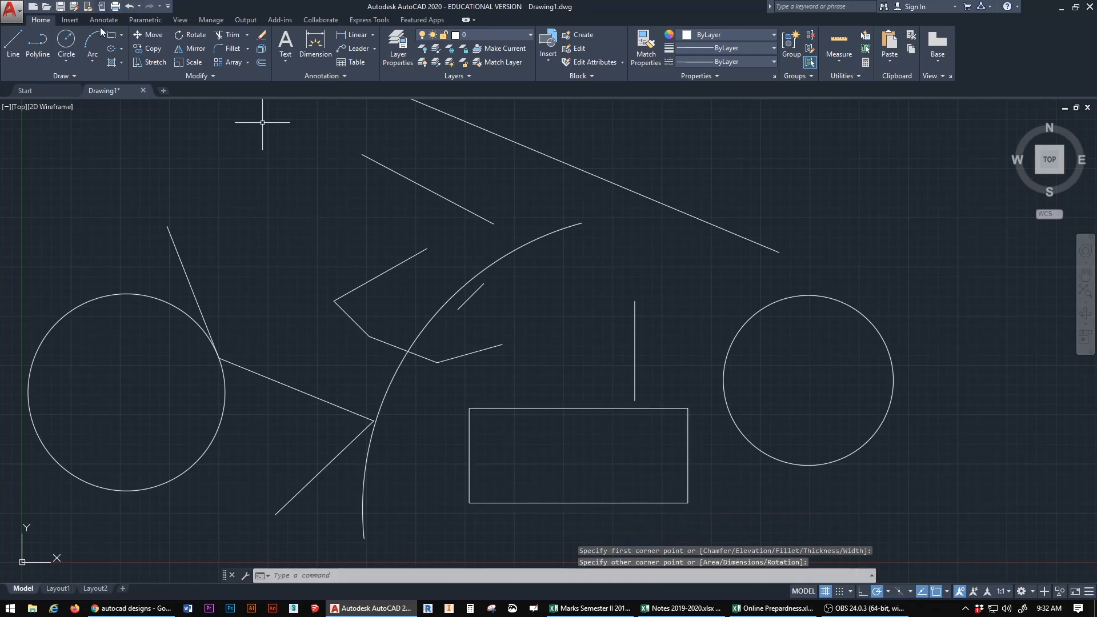
- Repeat the Rectangle command to draw a small square above the three-segment polyline
right_click(225, 238)
left_click(256, 250)
left_click(207, 163)
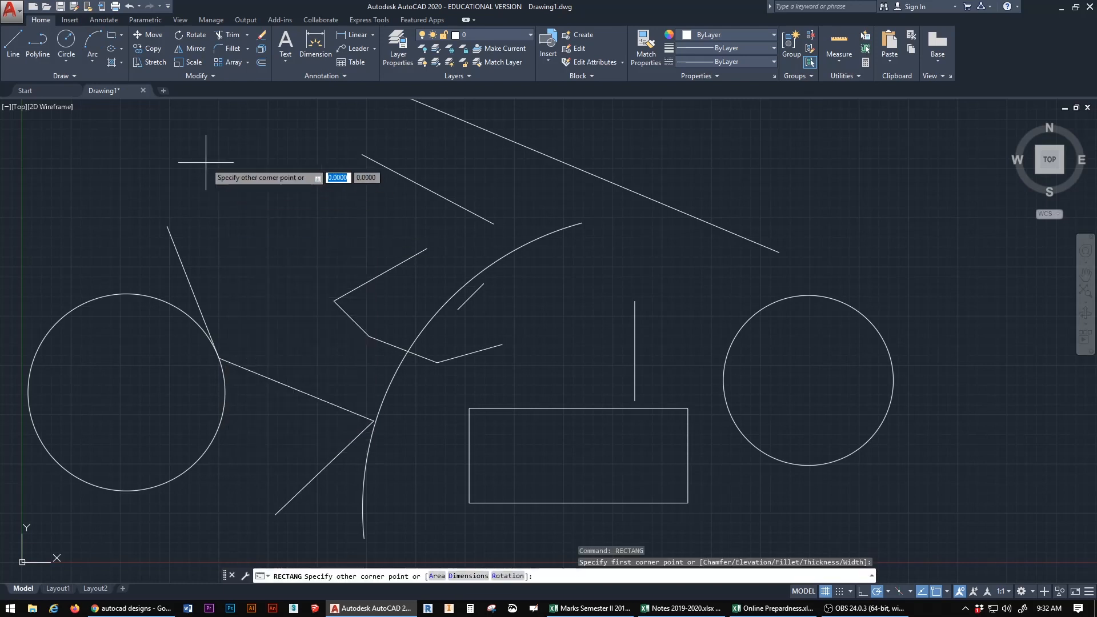
left_click(285, 250)
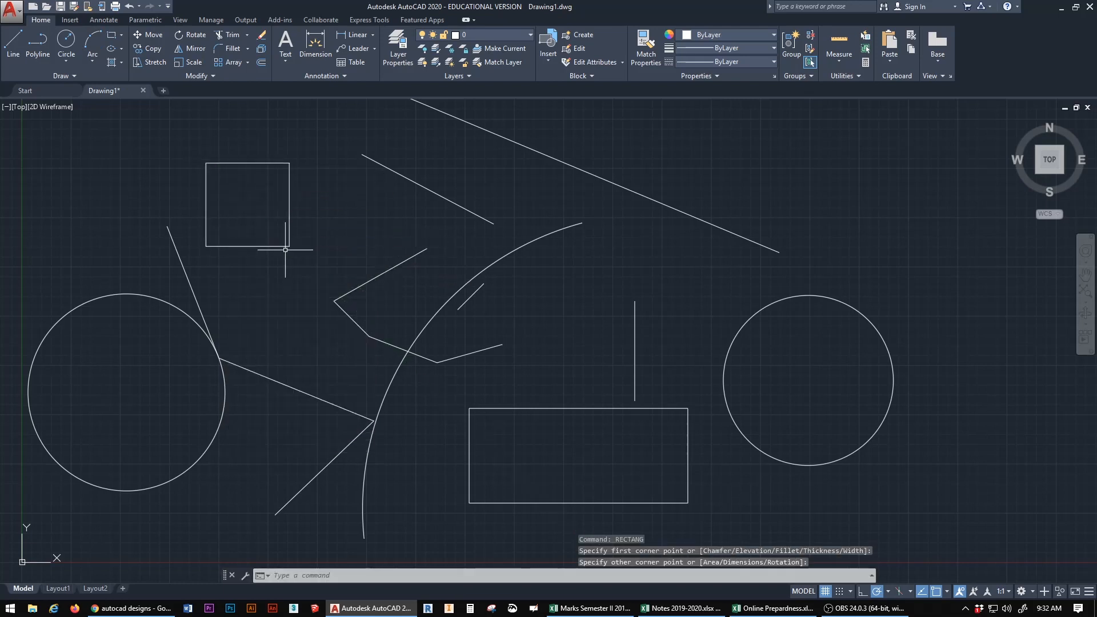
- Move the small square down and slightly right, and stretch its upper right corner straight up
left_click(238, 163)
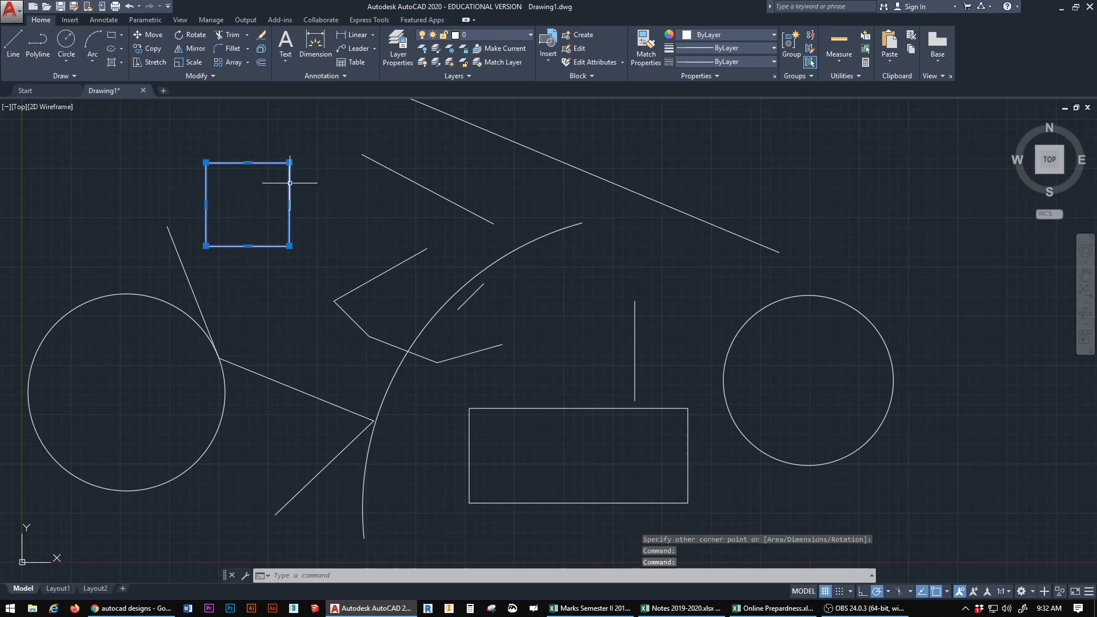
left_click_drag(289, 183, 308, 244)
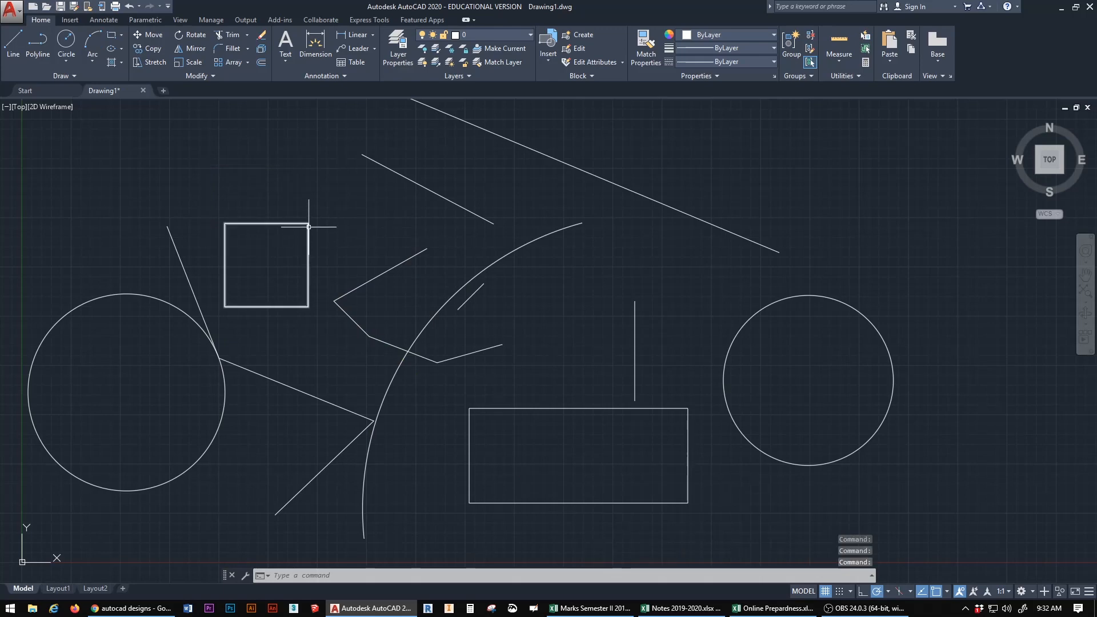
left_click(349, 229)
left_click(305, 231)
left_click(308, 223)
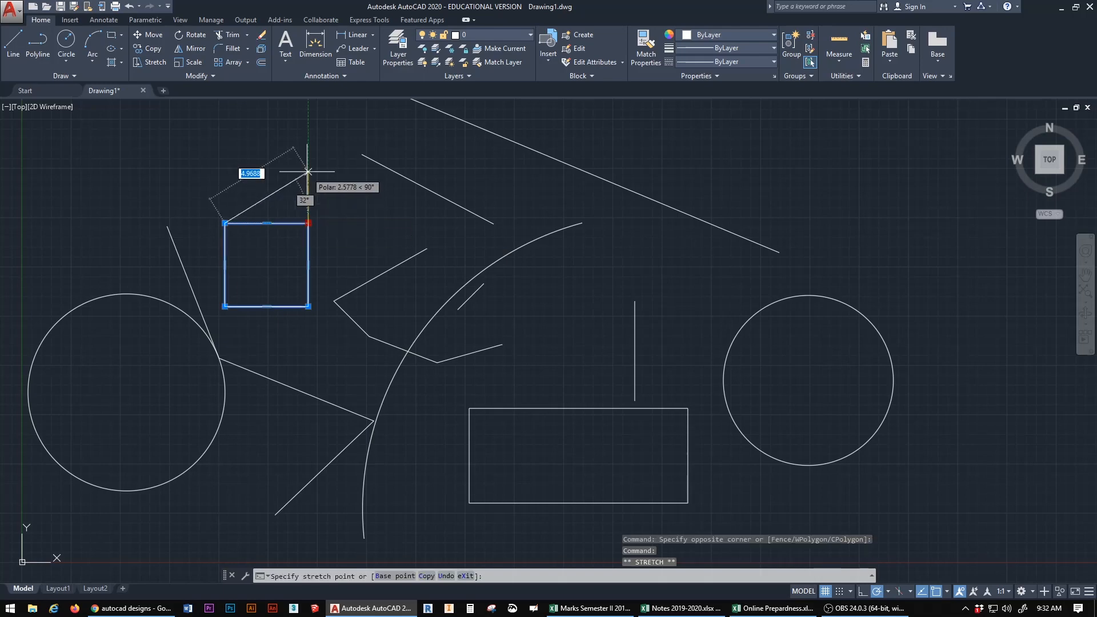
left_click(308, 158)
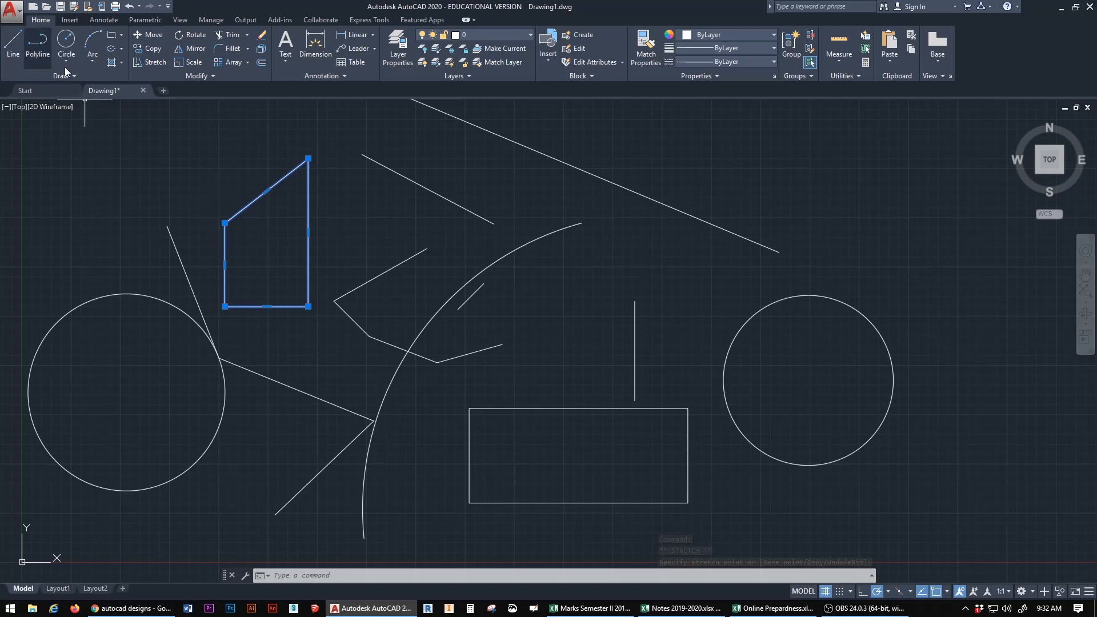
- Draw a long, narrow ellipse above the right-hand circle, tilted so its long axis slopes down to the right
left_click(113, 50)
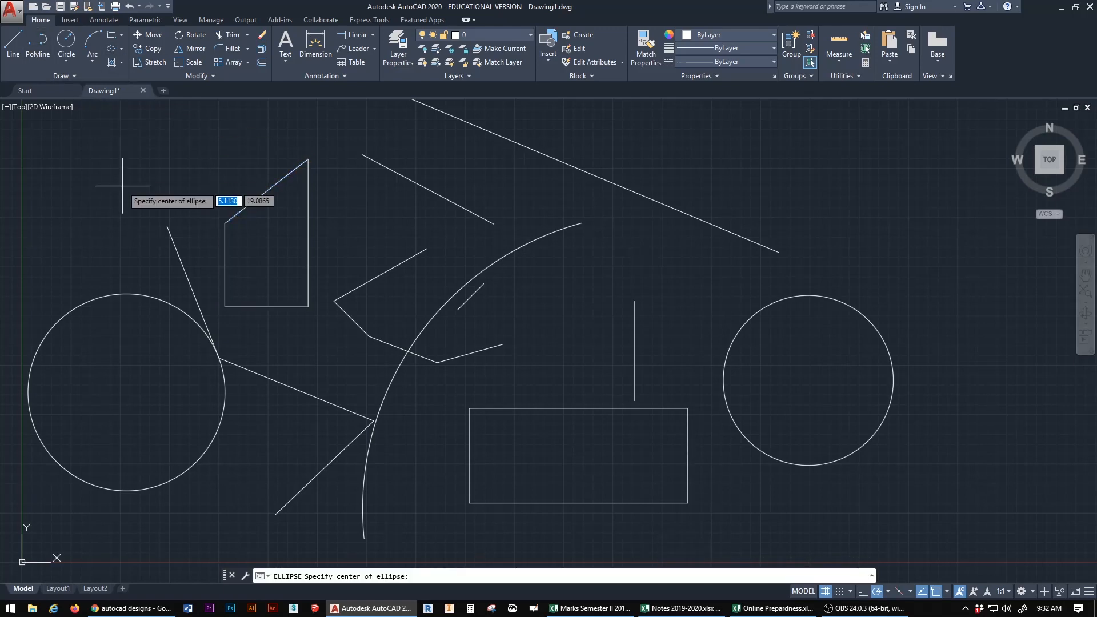
left_click(775, 147)
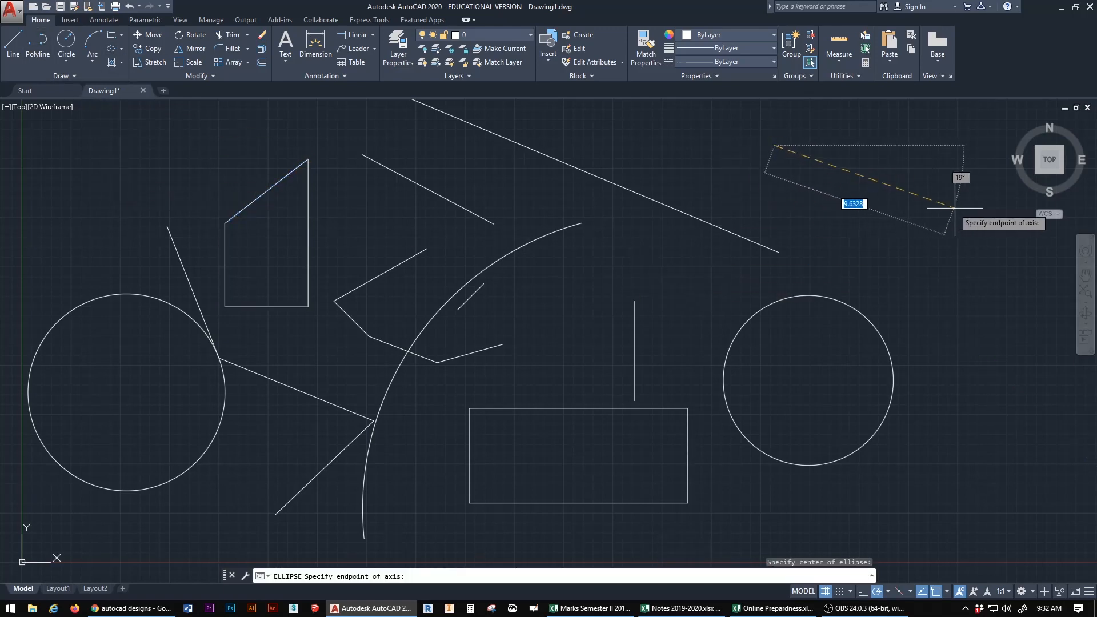
left_click(953, 234)
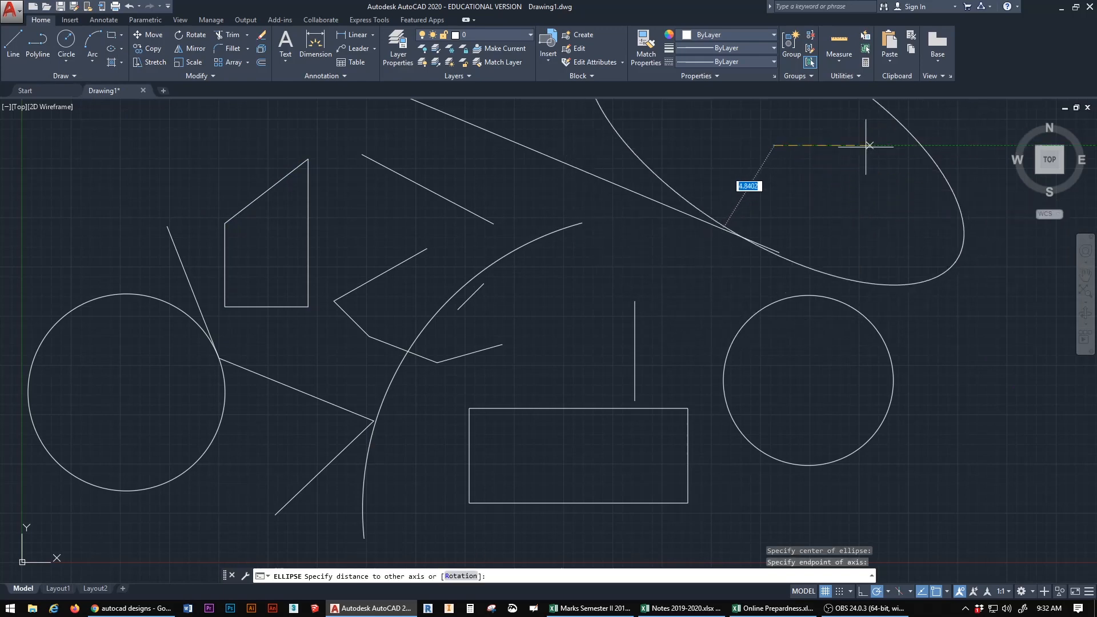
left_click(781, 167)
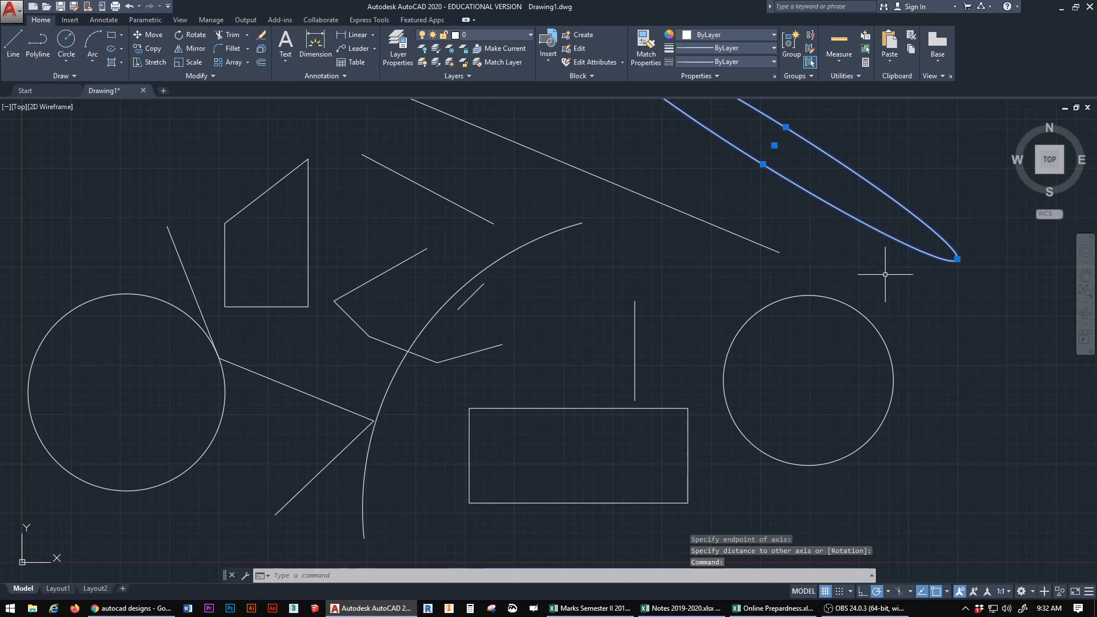
- Move the ellipse down and to the right, and widen it by stretching its lower short-axis point outward
left_click(853, 216)
left_click_drag(853, 215, 912, 289)
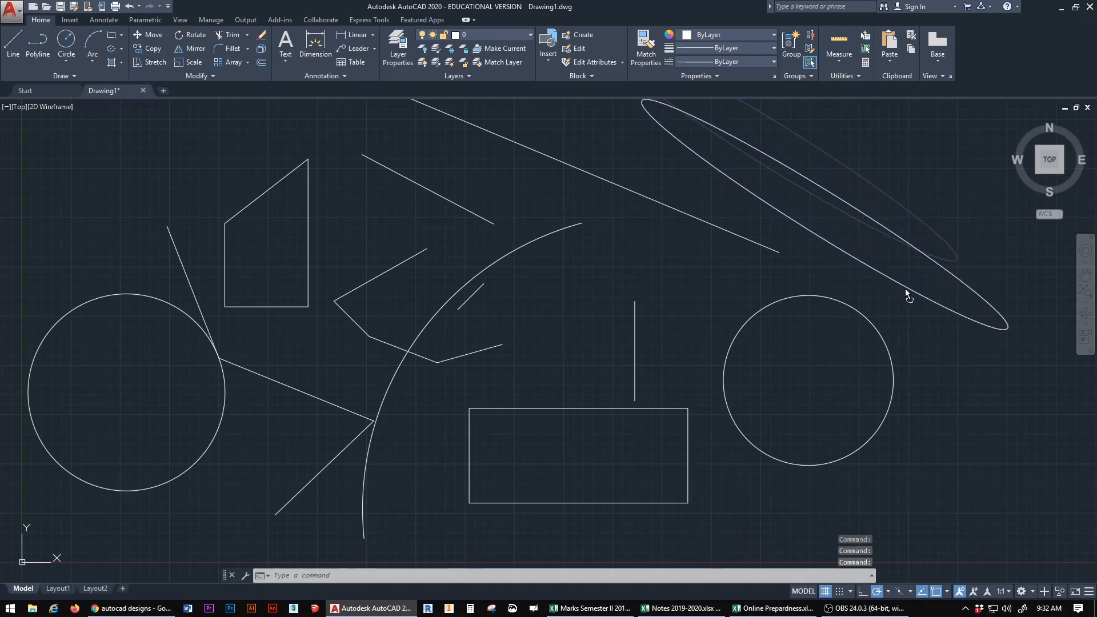
left_click(823, 238)
left_click(806, 267)
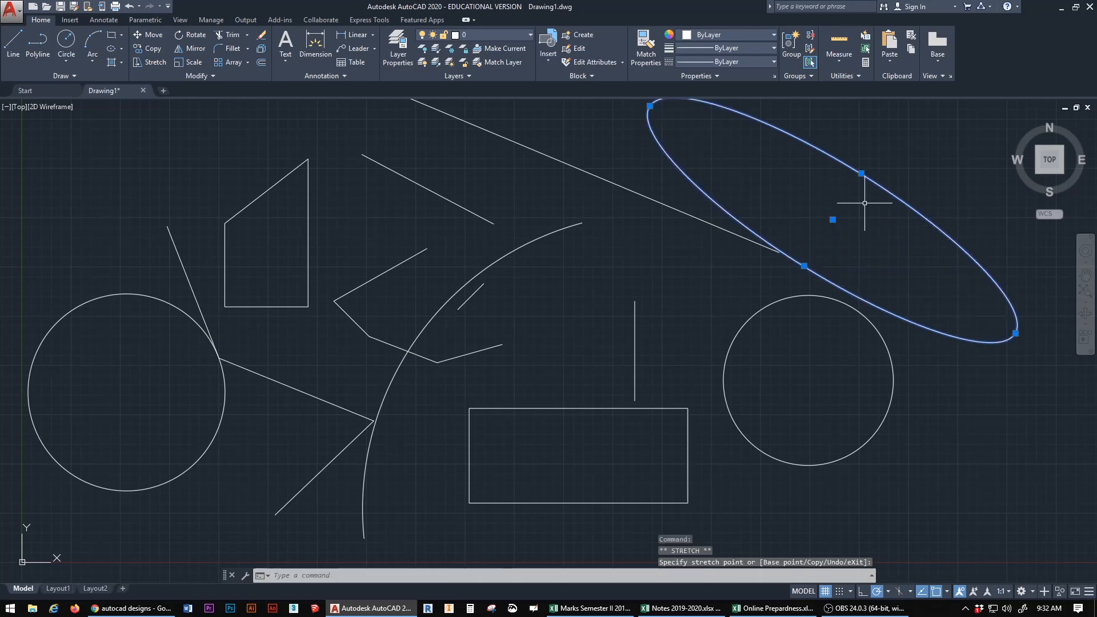
- Move the ellipse by its centre point up and to the left, and clear the selection
left_click(832, 219)
left_click(741, 208)
left_click(741, 208)
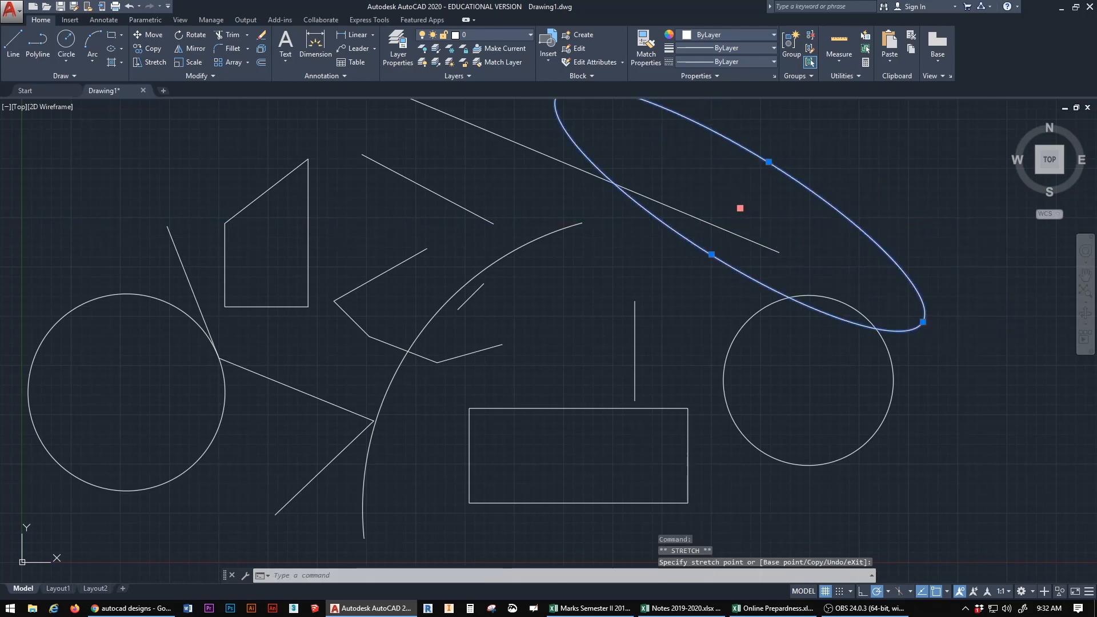
left_click(883, 243)
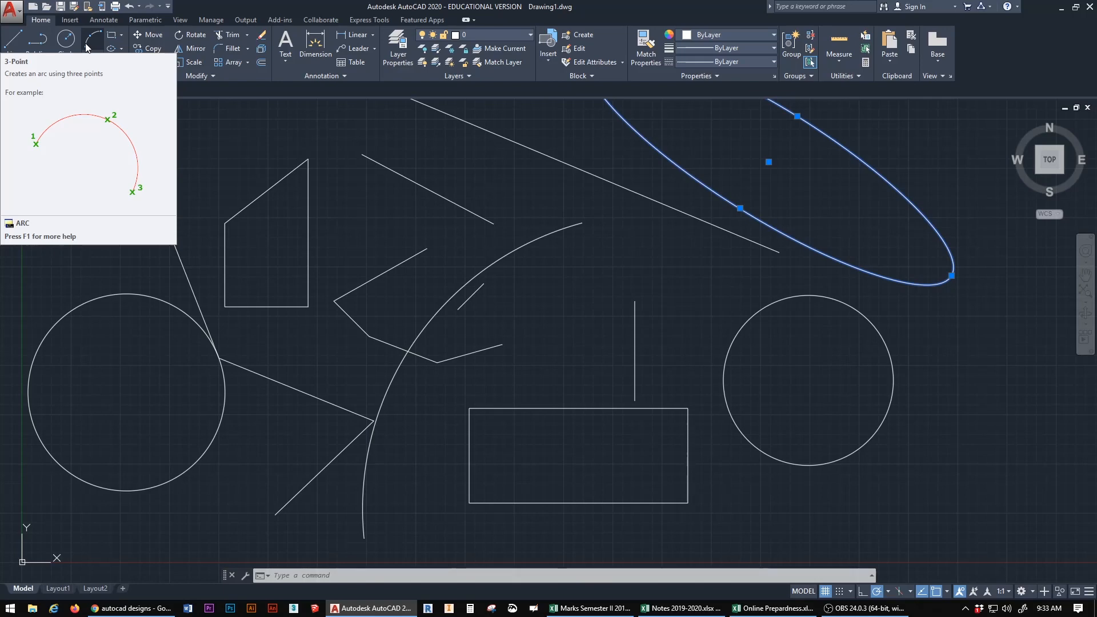
key("Escape")
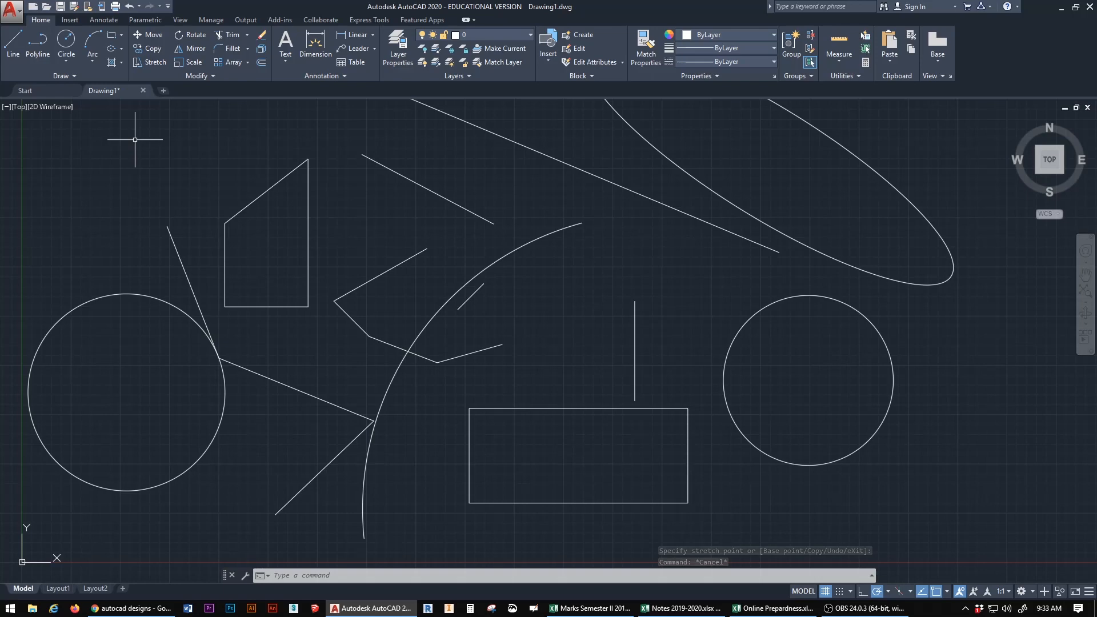
- Delete the sloping line above the open polyline, the short diagonal line beside the arc and the vertical line above the rectangle
left_click(402, 177)
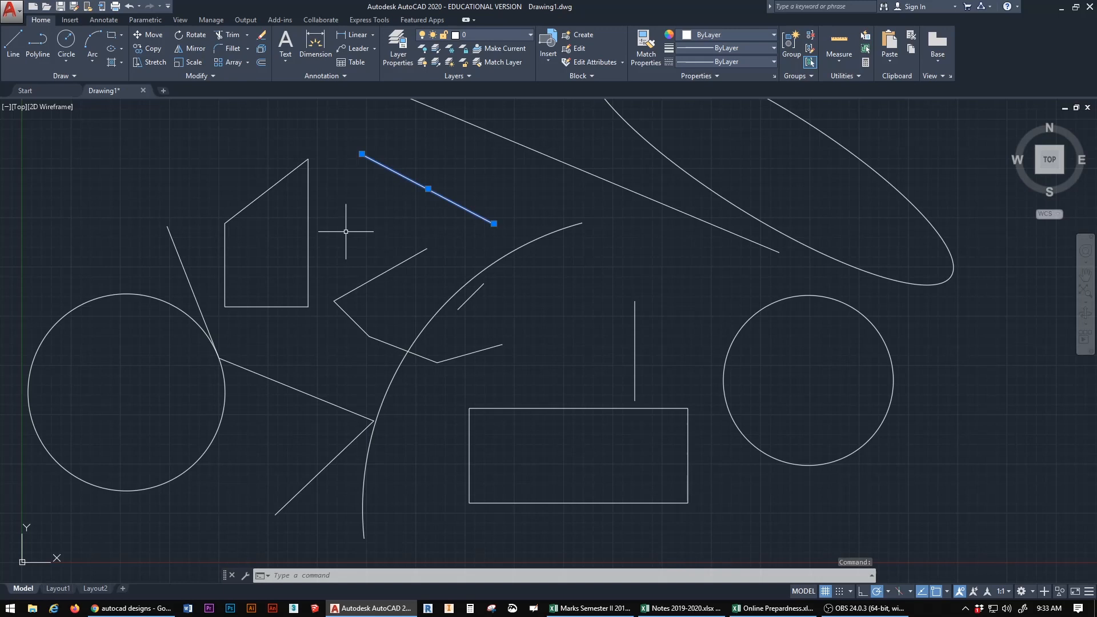
key("Delete")
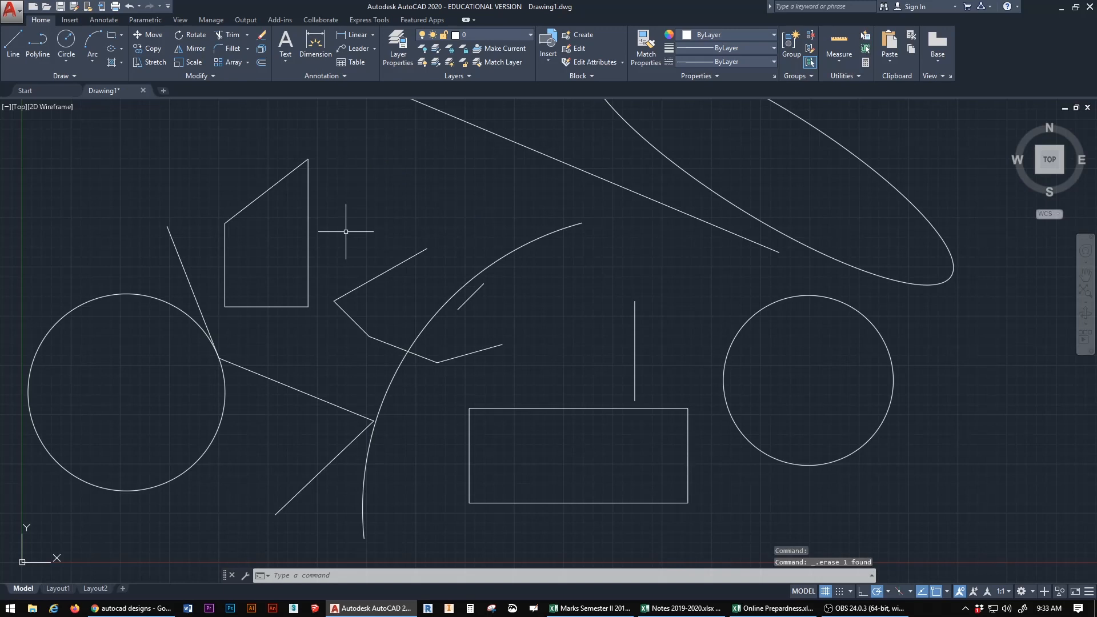
left_click(470, 297)
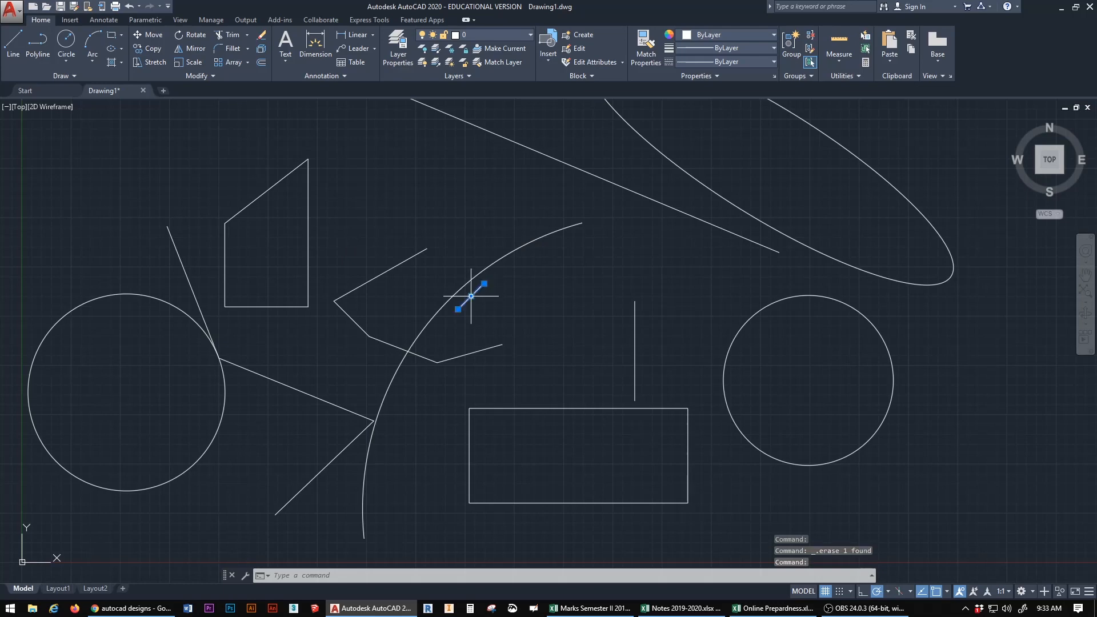
left_click(635, 350)
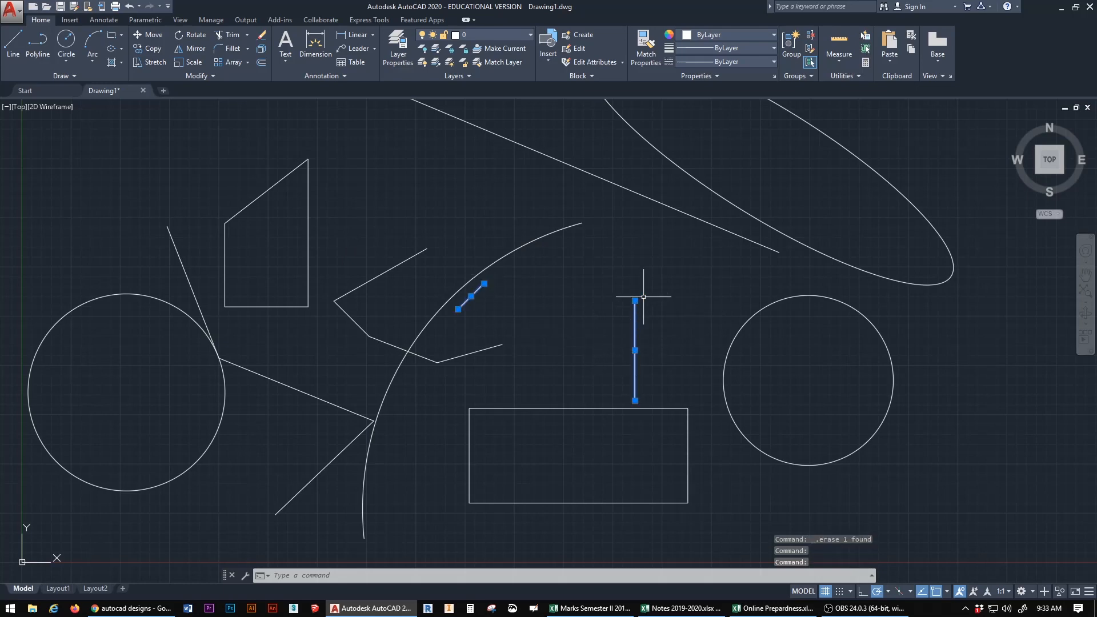
key("Delete")
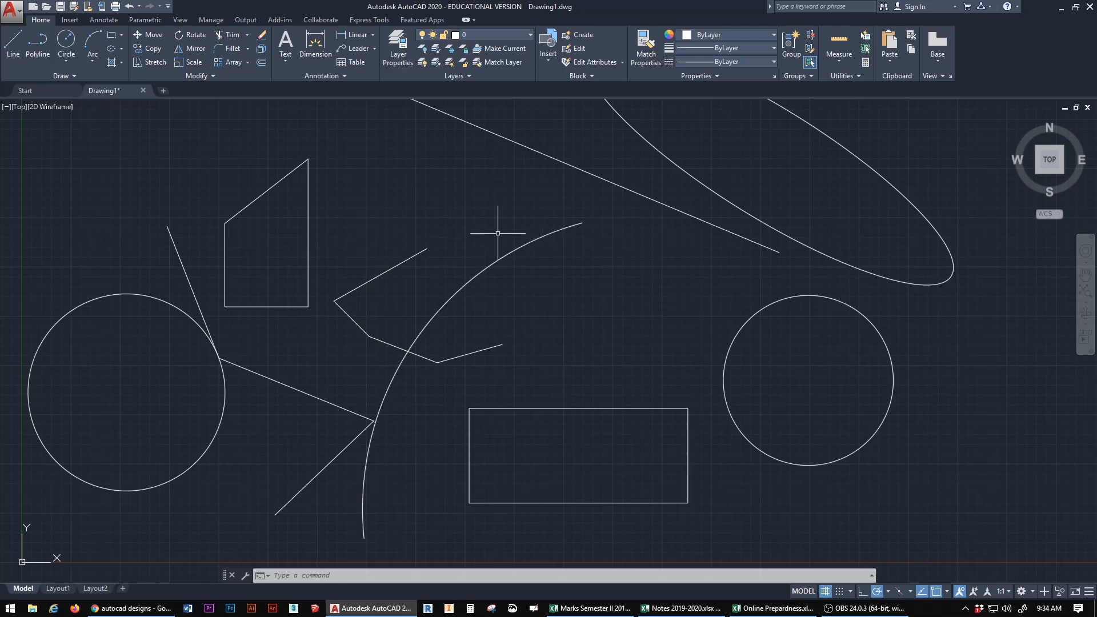
- Erase the left-hand circle, polylines, four-sided shape and arc using an enclosing window selection, and undo the deletion
scroll(498, 233, "down", 5)
mouse_move(464, 255)
middle_mouse_down()
mouse_move(459, 278)
mouse_move(477, 312)
middle_mouse_up()
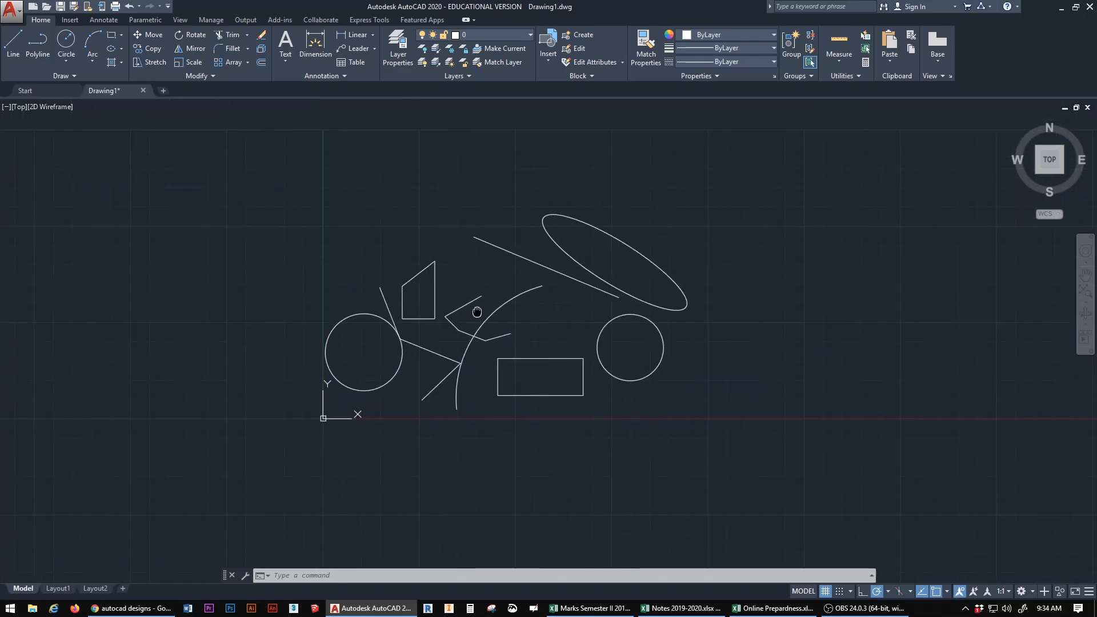
scroll(463, 285, "up", 4)
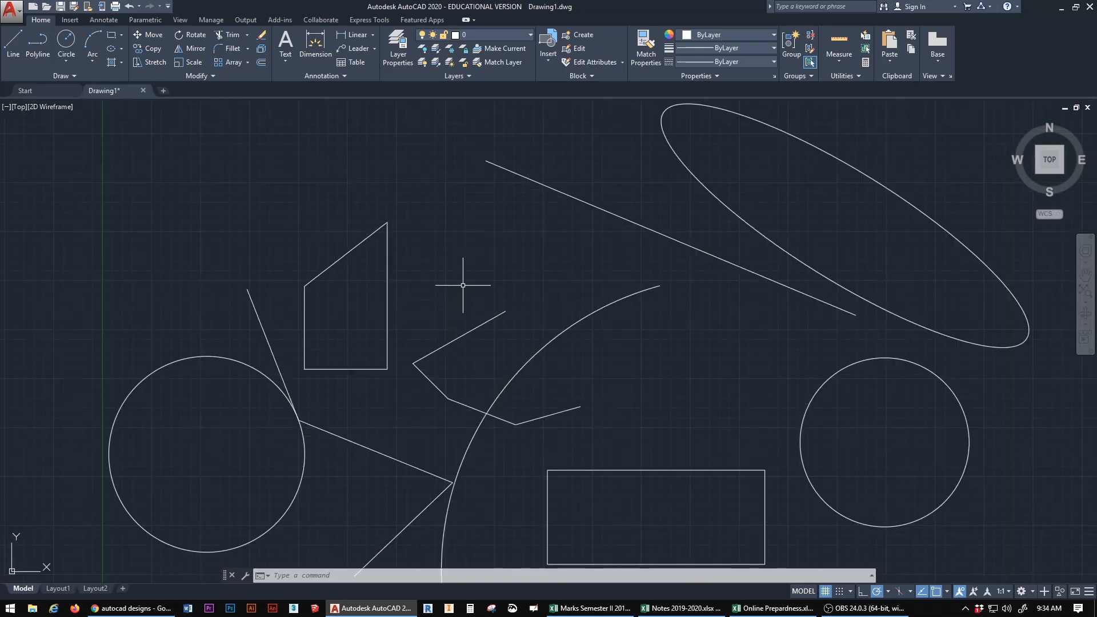
scroll(463, 285, "down", 3)
scroll(512, 303, "down", 2)
middle_click_drag(513, 305, 490, 275)
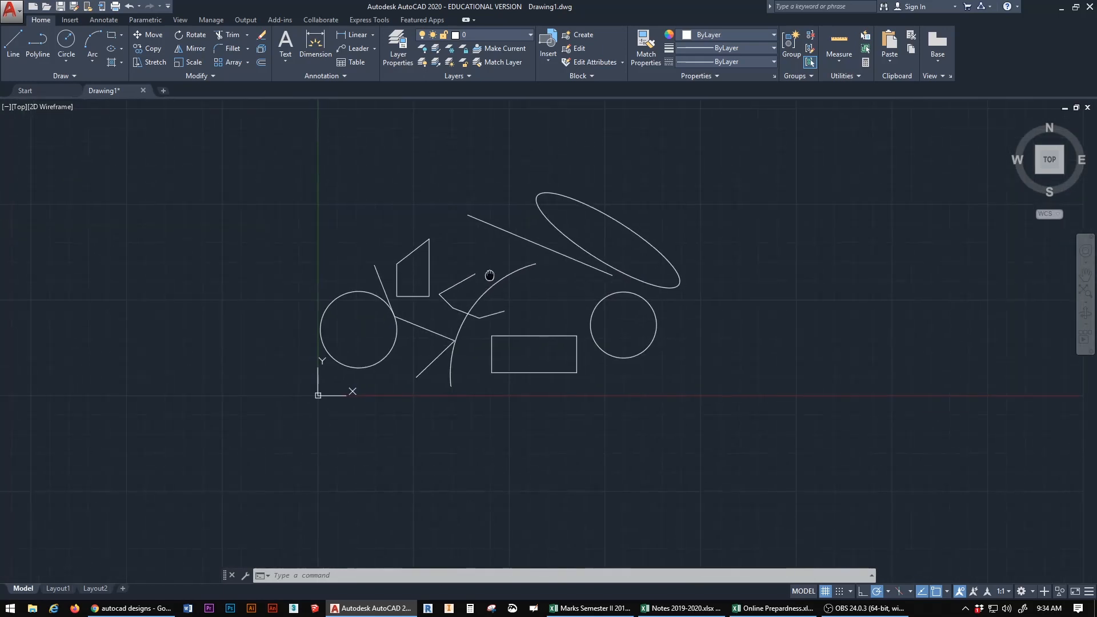
left_click(286, 172)
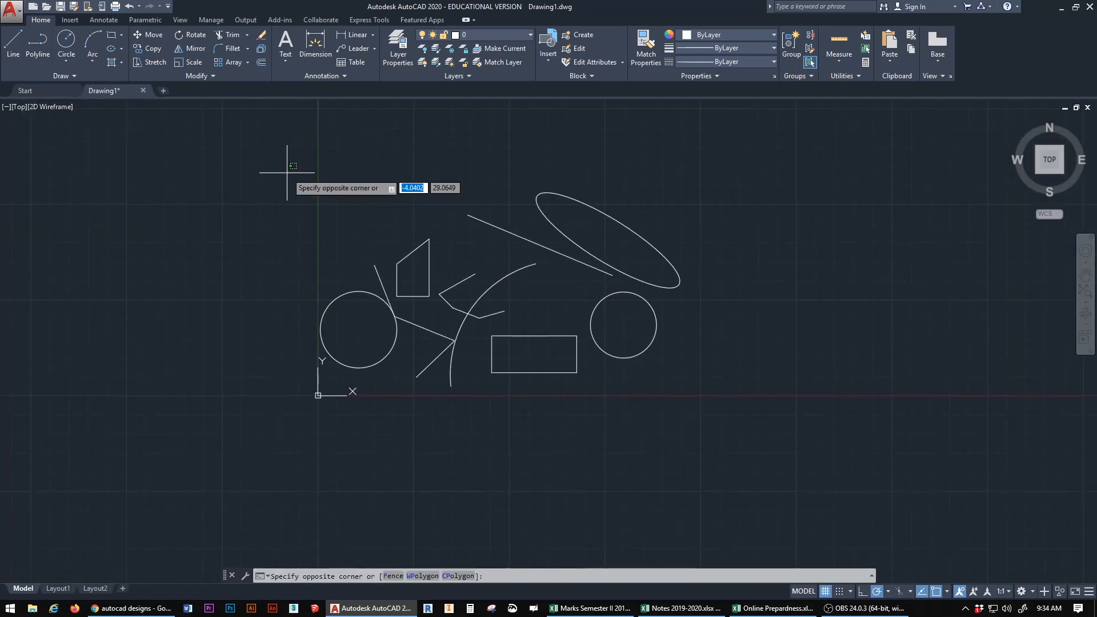
left_click(567, 424)
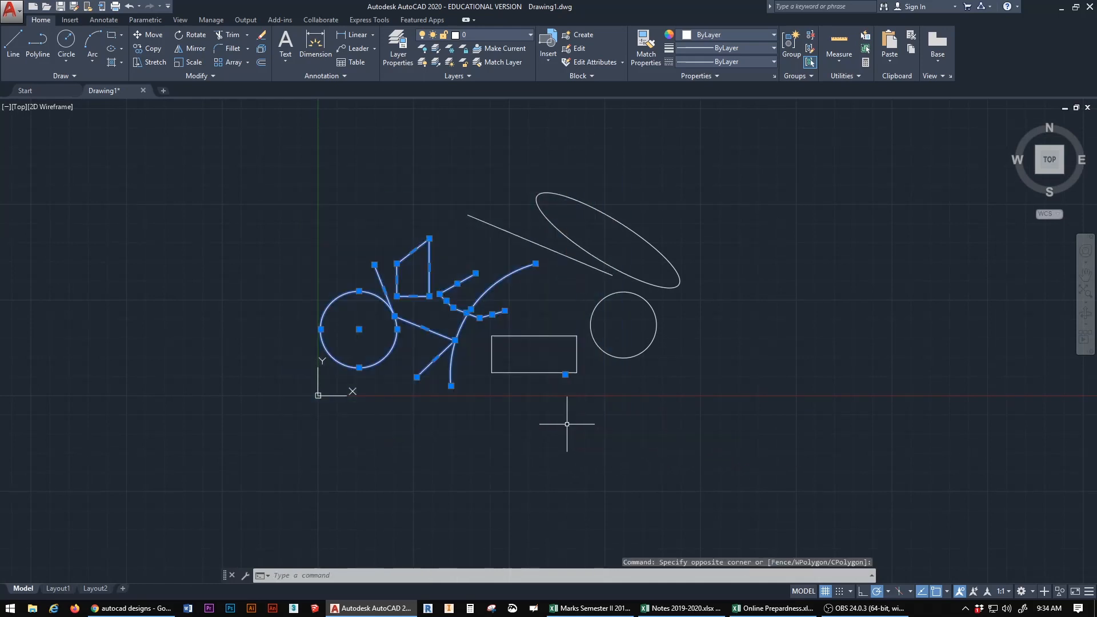
right_click(566, 424)
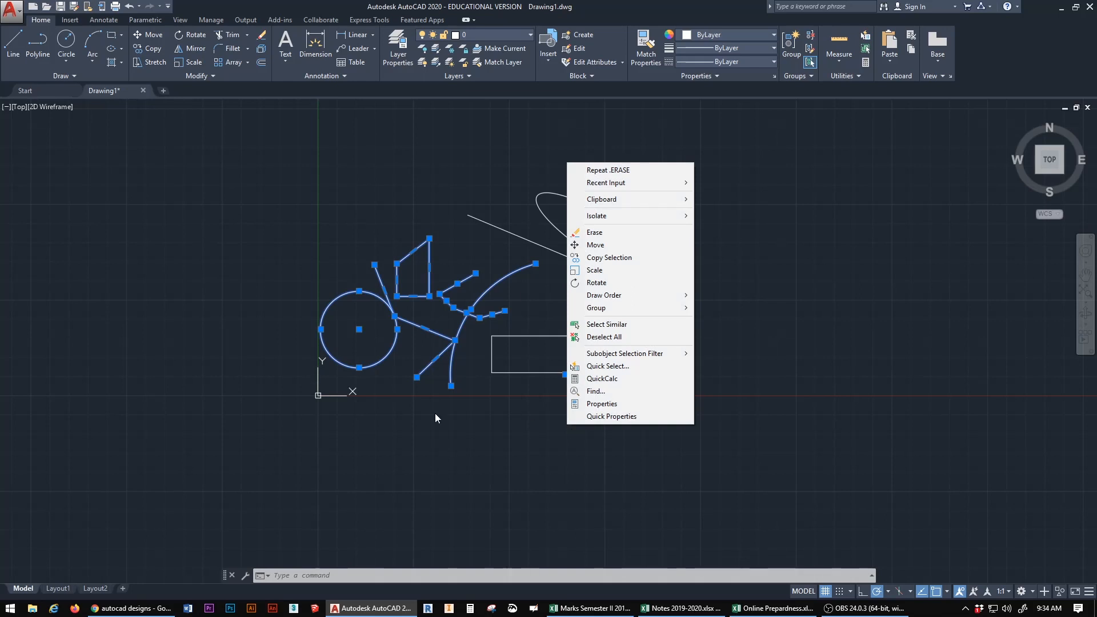
key("Escape")
key("Delete")
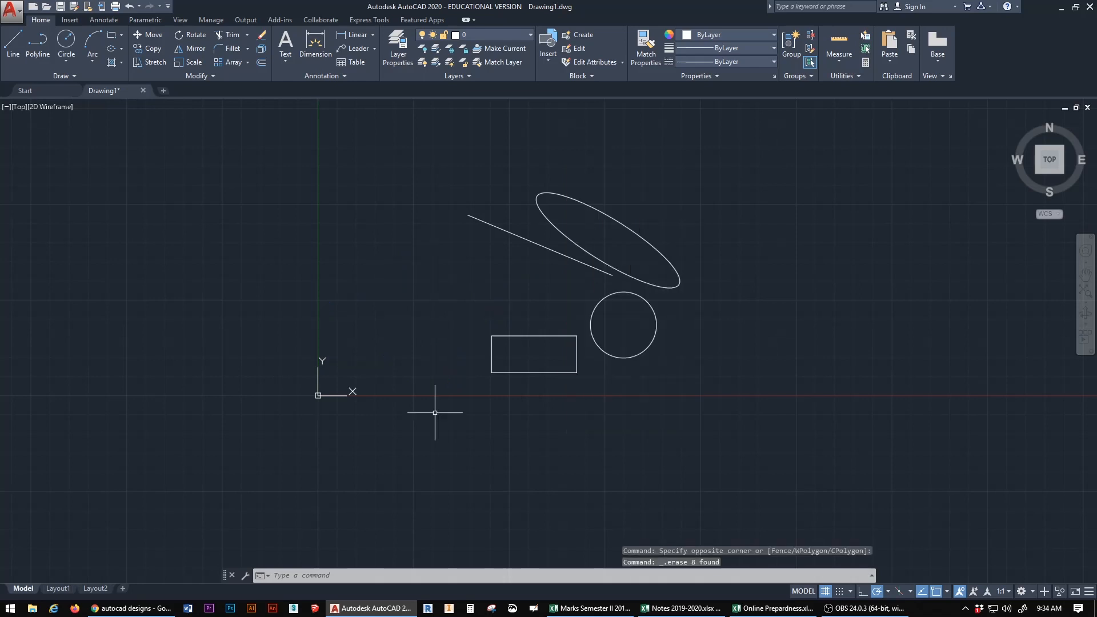
key("ctrl+z")
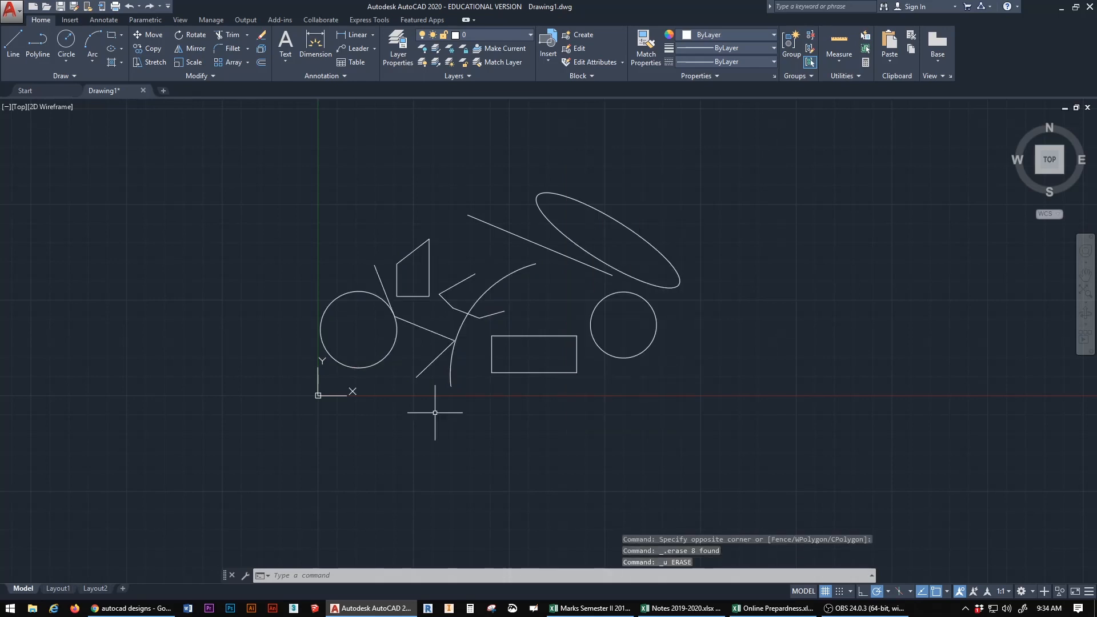
- Window-select the left-hand circle, polylines, four-sided shape and arc, and add the rectangle with a wider enclosing window
left_click(299, 167)
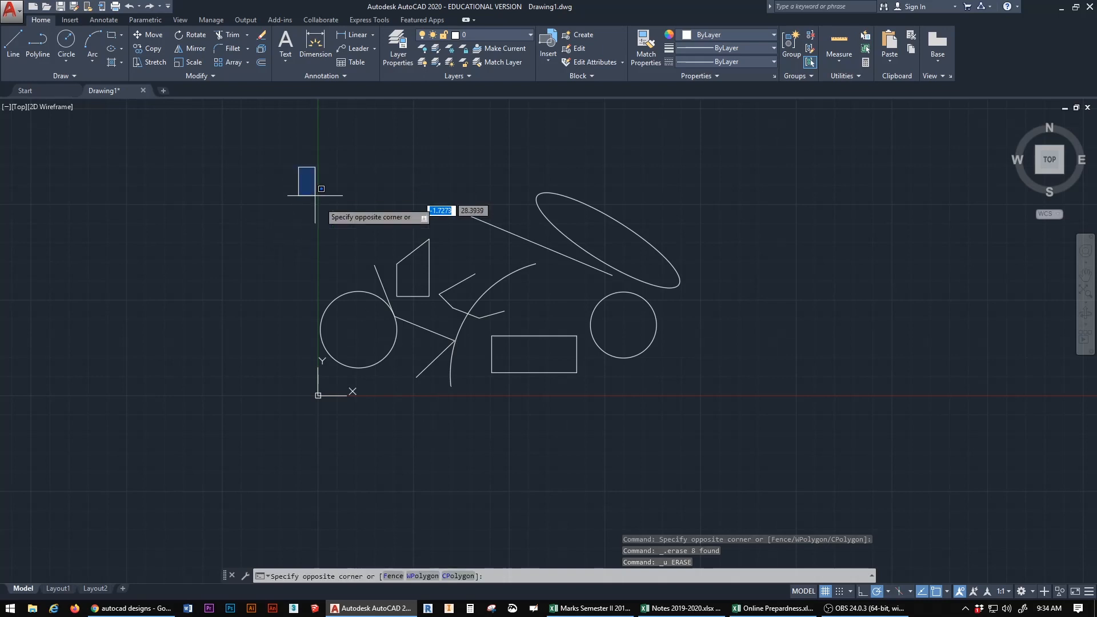
left_click(565, 433)
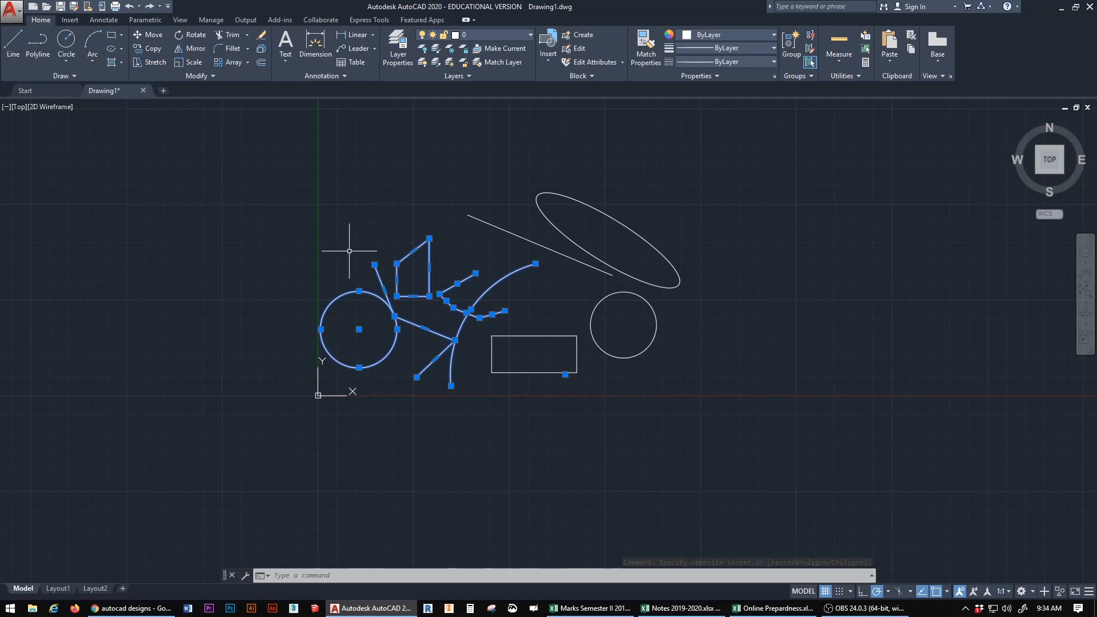
left_click(305, 164)
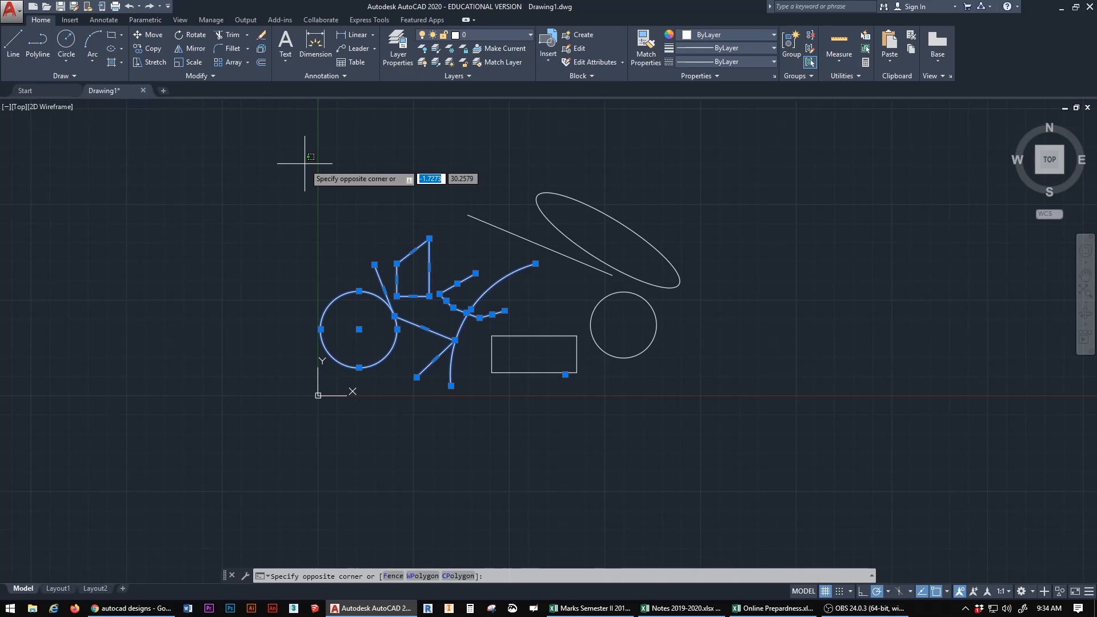
left_click(547, 442)
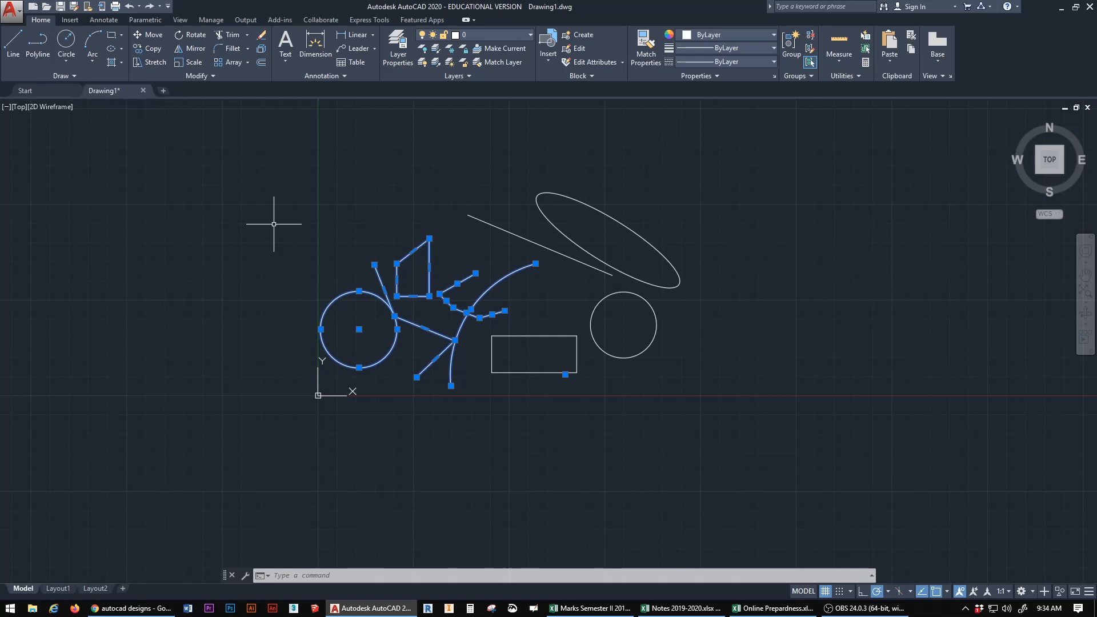
left_click(279, 161)
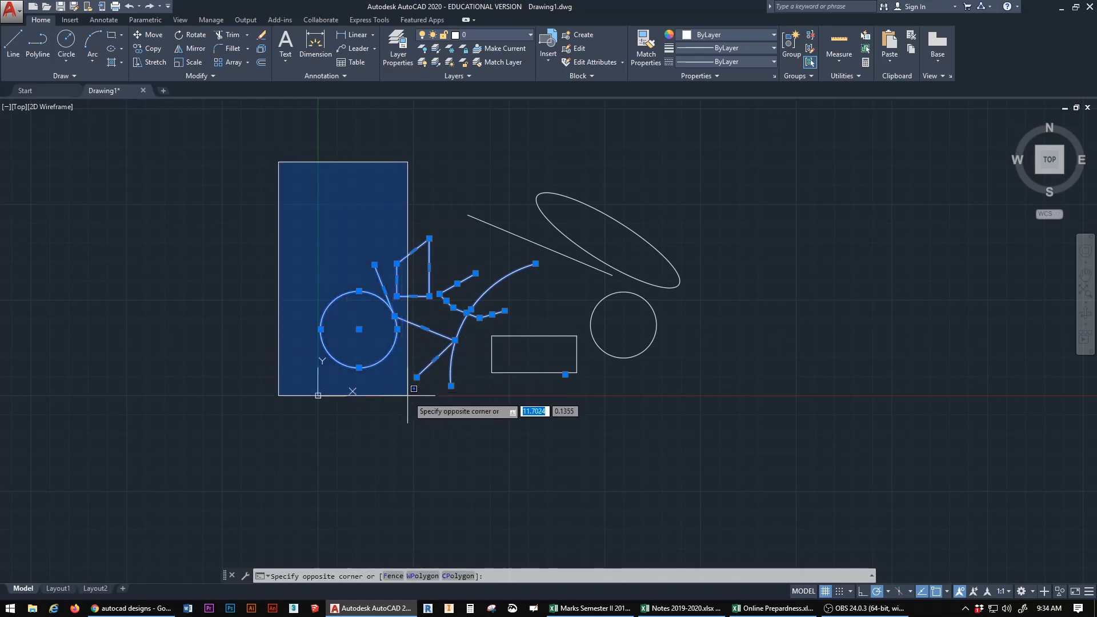
left_click(583, 437)
- Select every object with one window enclosing the whole drawing, and clear the selection
left_click(291, 145)
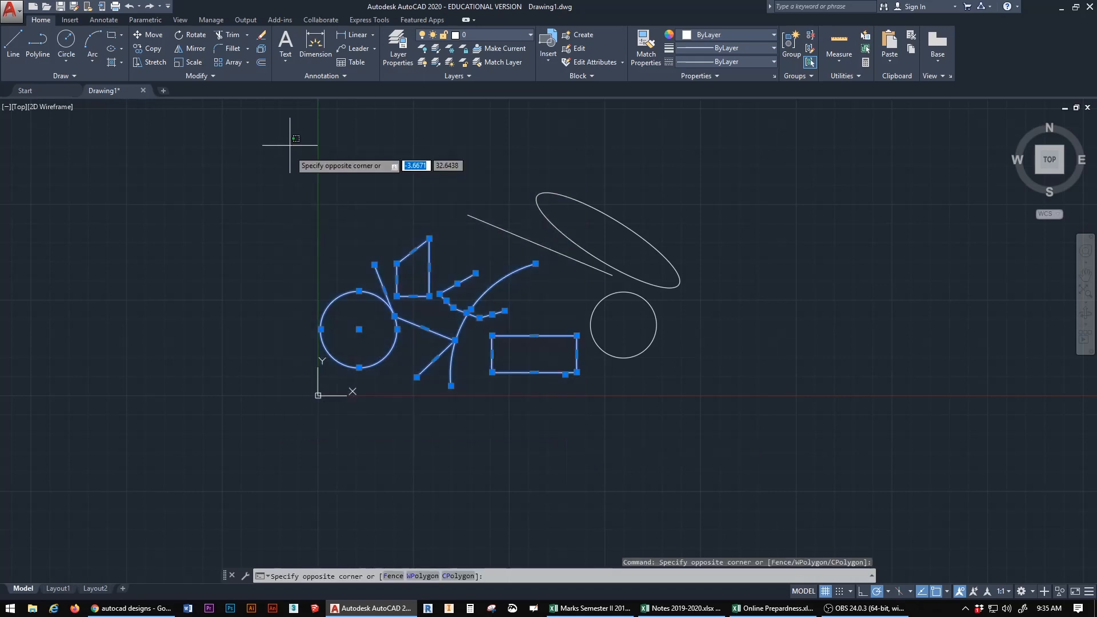
left_click(712, 424)
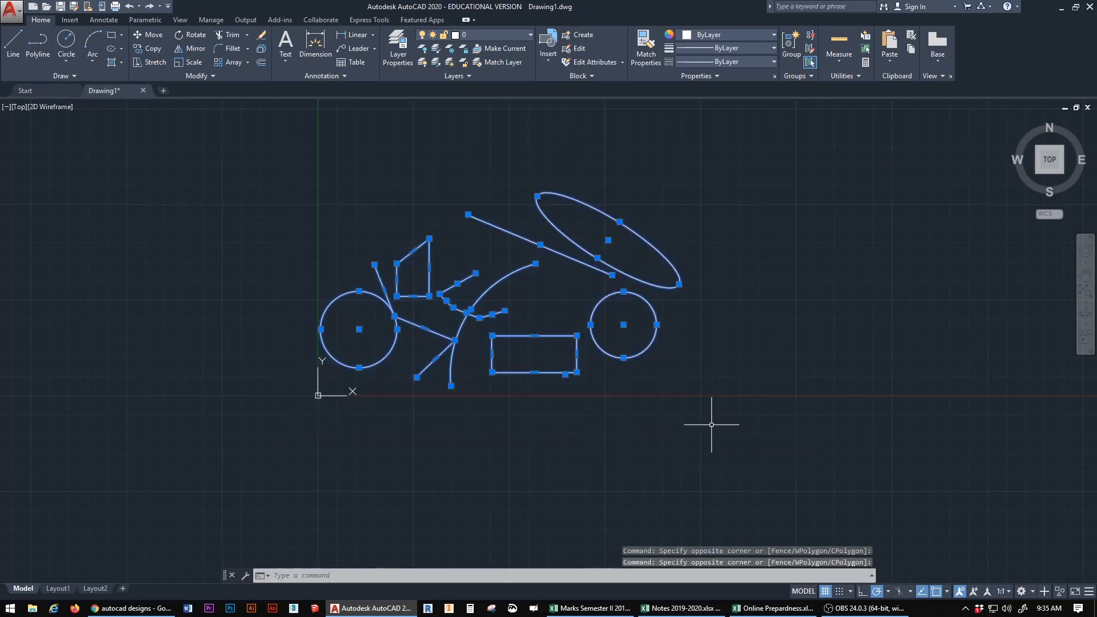
key("Escape")
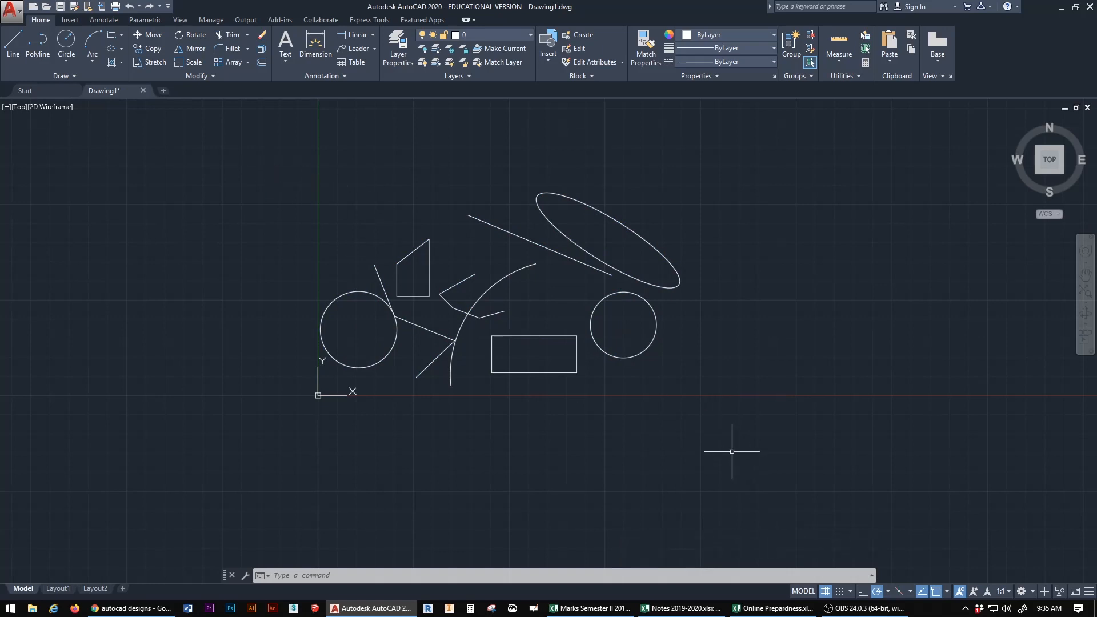
- Select all objects except the left-hand circle with a crossing window started below the right-hand circle, and clear the selection
left_click(705, 425)
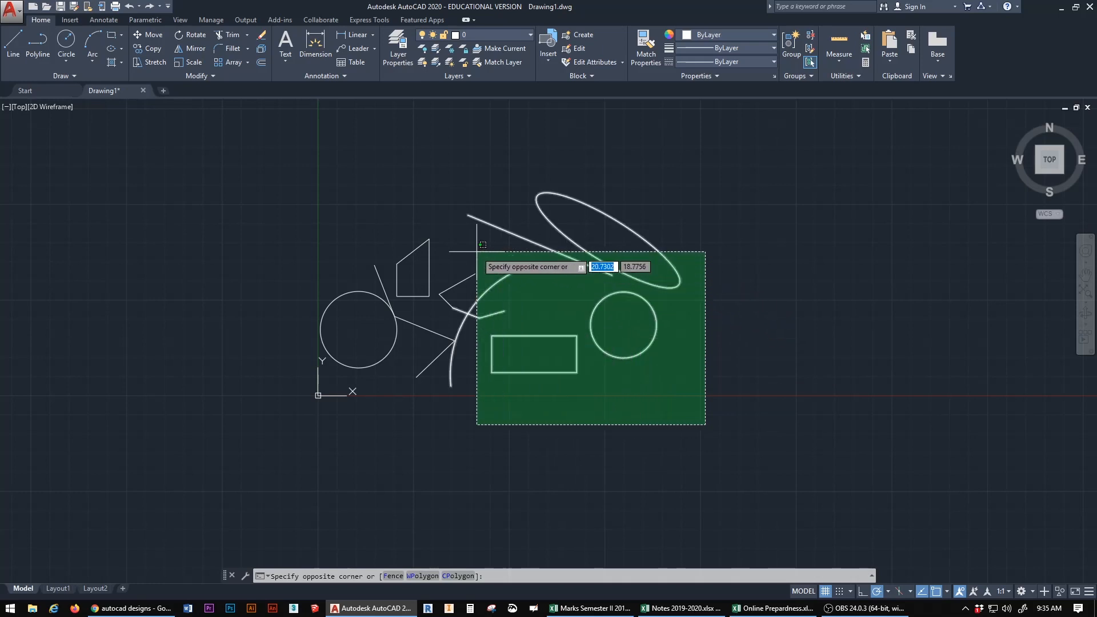
left_click(424, 213)
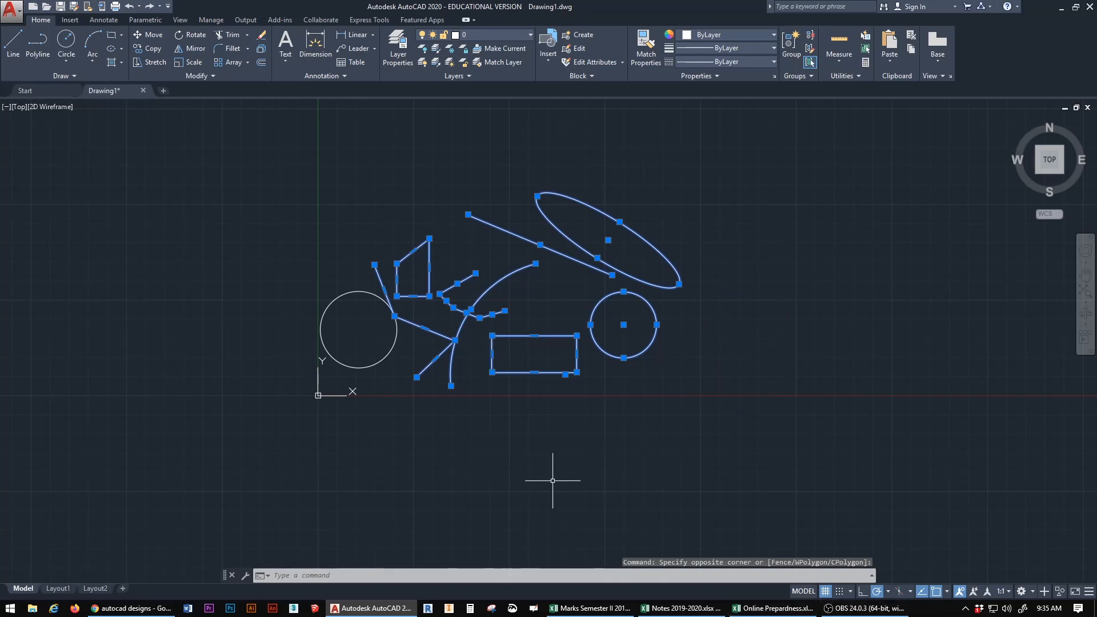
key("Escape")
- Window-select the left-hand circle, polylines, four-sided shape and arc, start a crossing window over the rest, and cancel the selection
left_click(262, 135)
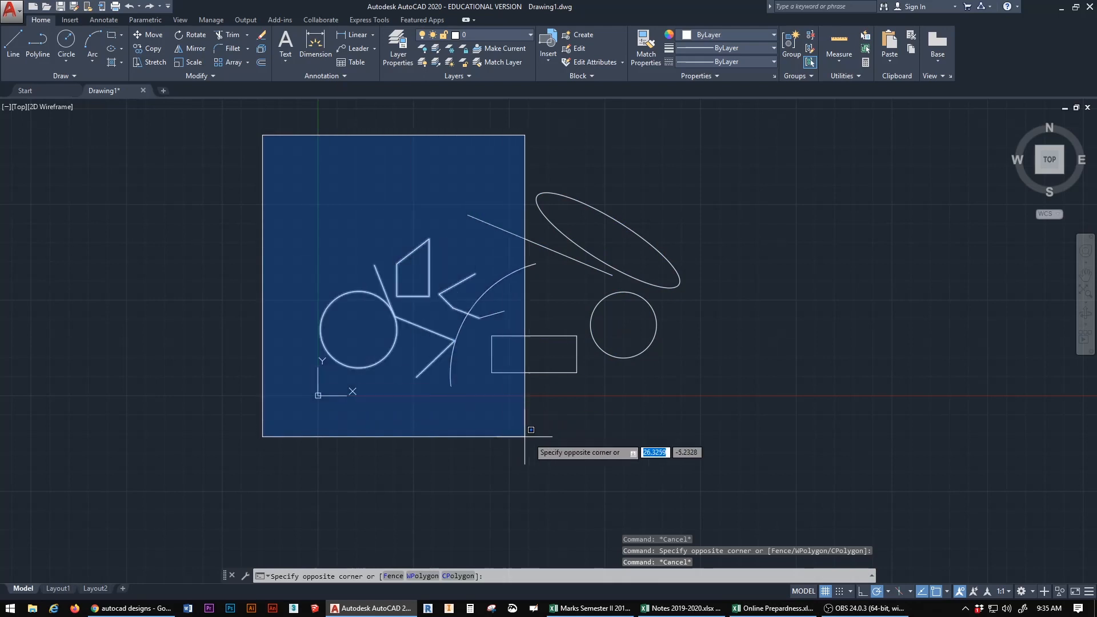
left_click(571, 440)
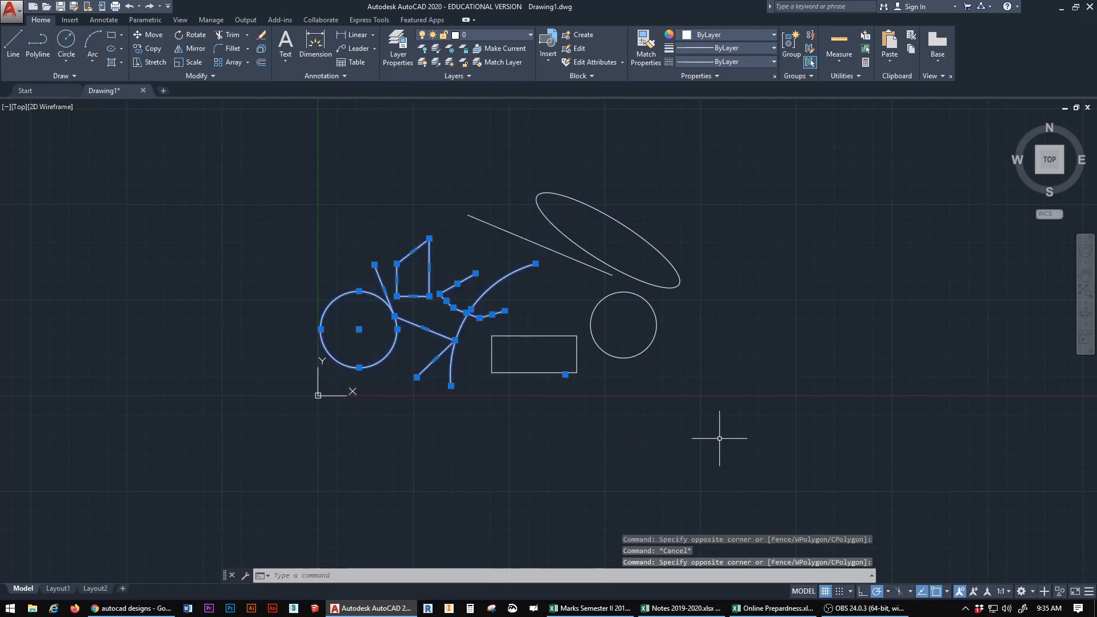
left_click(788, 443)
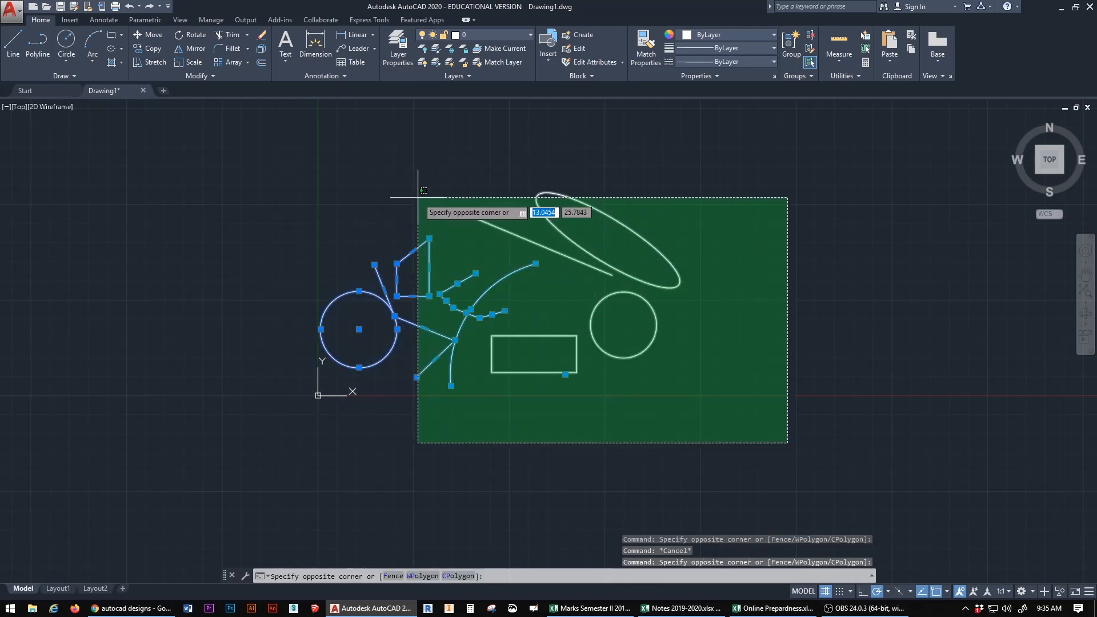
key("Escape")
key("Escape")
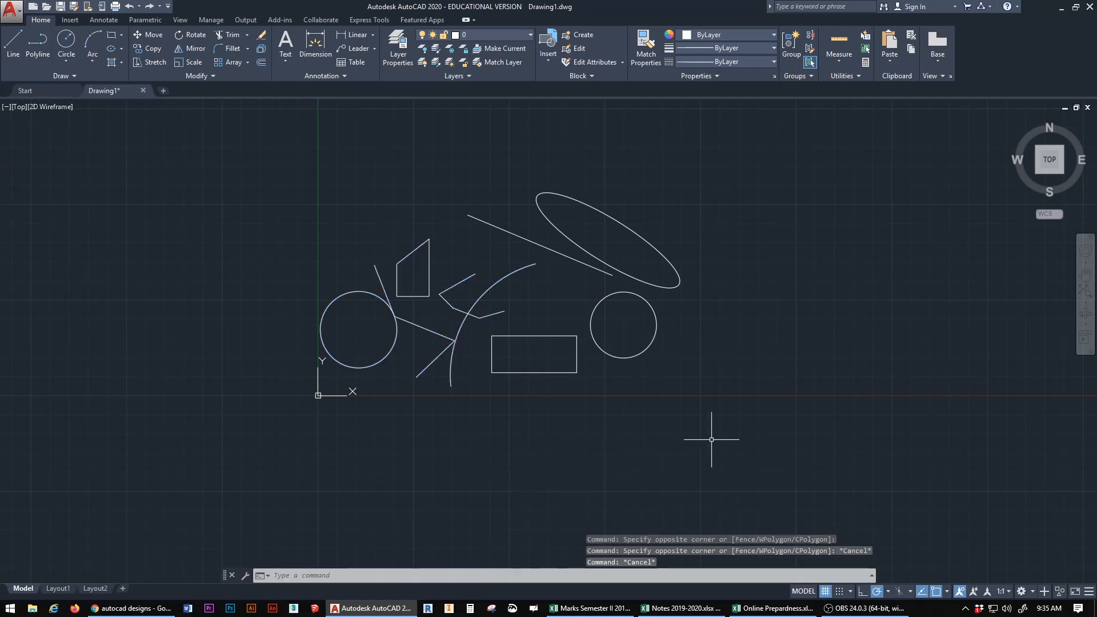
- Select every object with a crossing window, try a window lasso across the drawing, and clear the selection
left_click(731, 429)
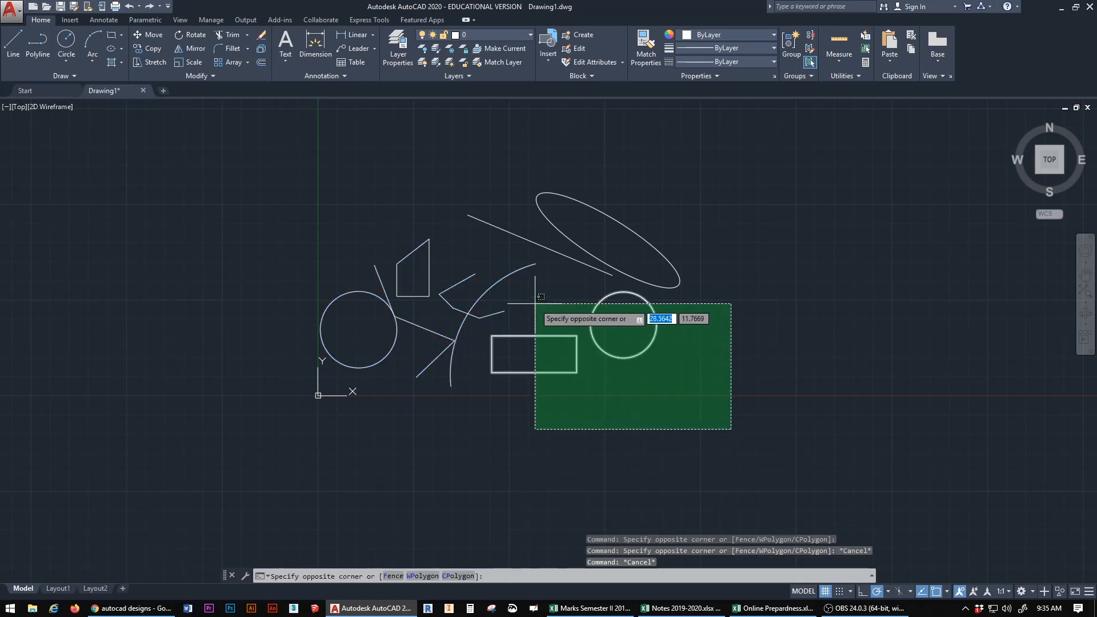
left_click(383, 173)
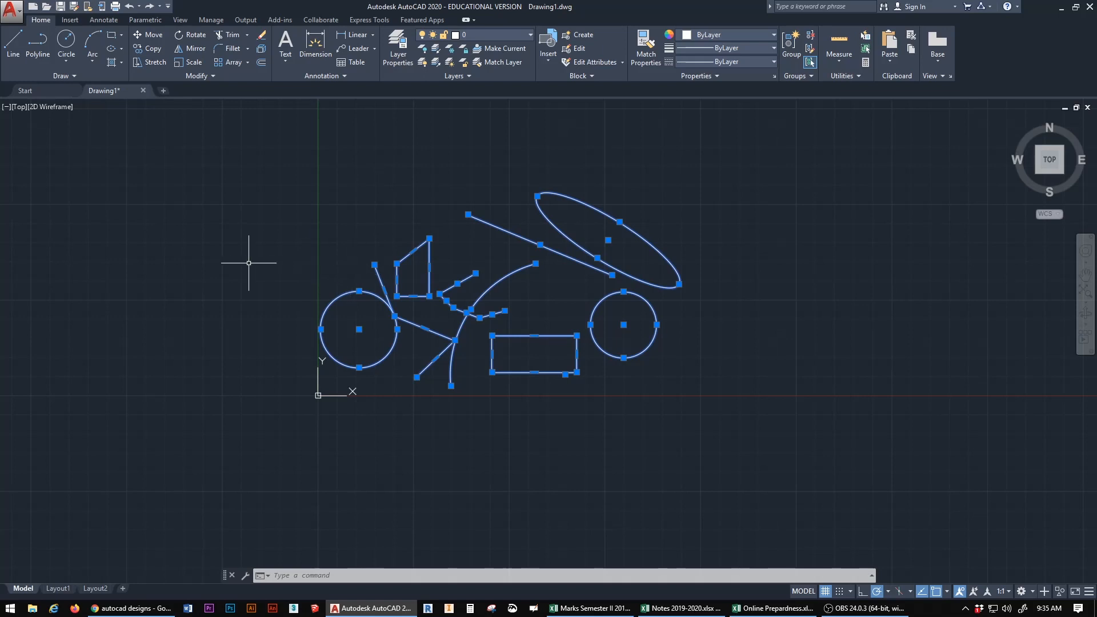
mouse_move(284, 183)
left_mouse_down()
mouse_move(347, 168)
mouse_move(544, 232)
mouse_move(555, 408)
mouse_move(366, 483)
mouse_move(238, 453)
mouse_move(372, 183)
mouse_move(419, 373)
mouse_move(496, 295)
mouse_move(558, 394)
mouse_move(762, 291)
mouse_move(677, 194)
left_mouse_up()
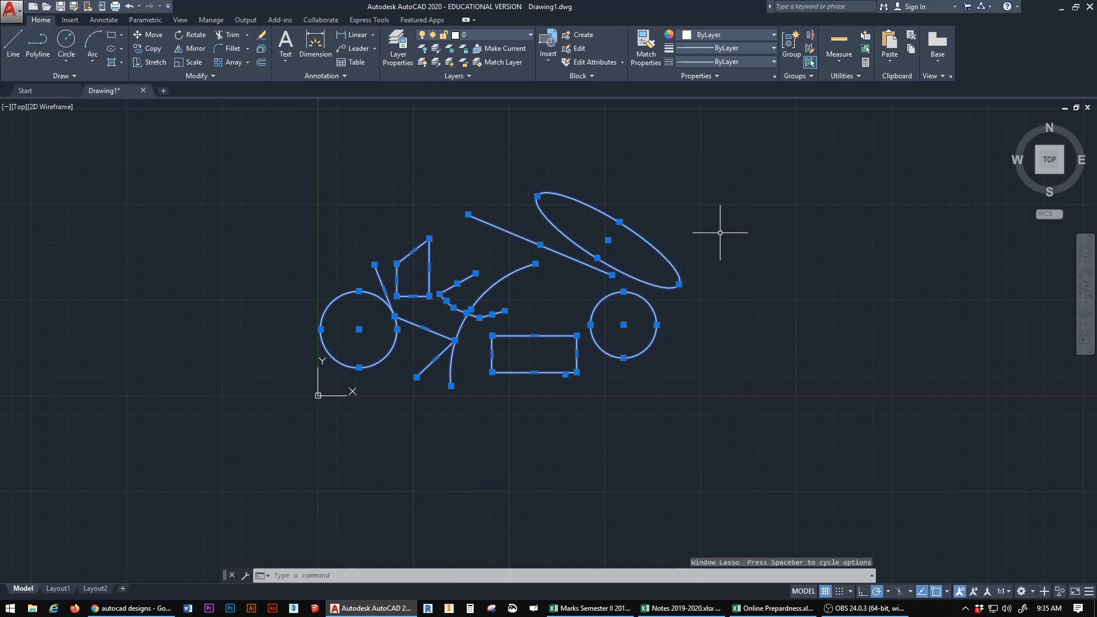
key("Escape")
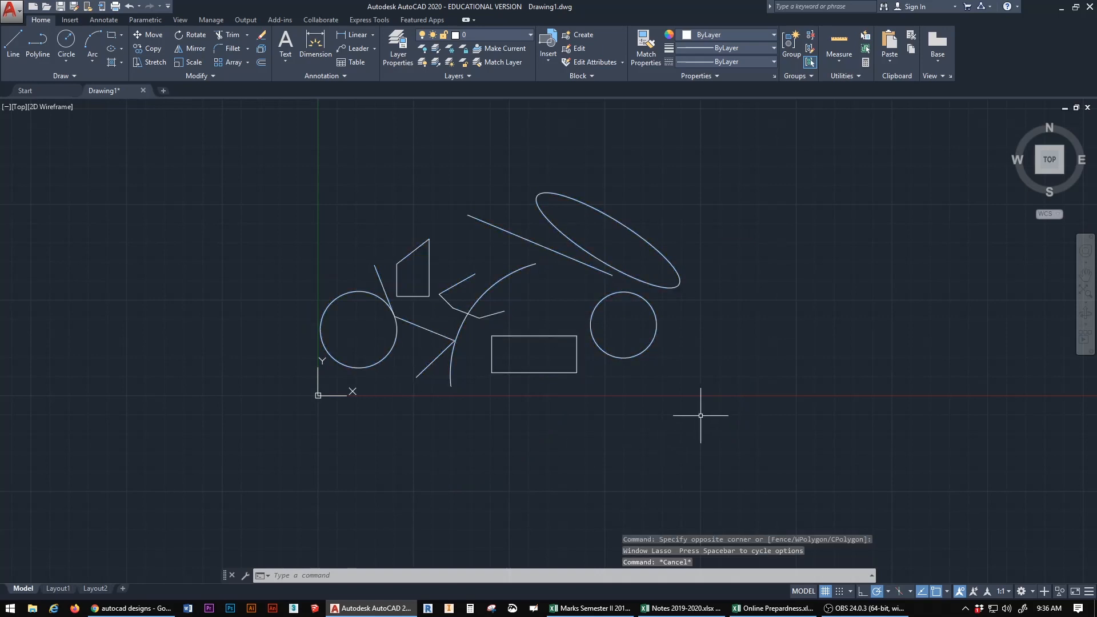
- Select all objects with a freehand crossing lasso started below the right-hand circle, and clear the selection
mouse_move(701, 416)
left_mouse_down()
mouse_move(598, 424)
mouse_move(483, 360)
mouse_move(666, 302)
mouse_move(559, 247)
mouse_move(457, 320)
mouse_move(417, 212)
mouse_move(440, 366)
mouse_move(520, 247)
mouse_move(502, 194)
mouse_move(549, 165)
left_mouse_up()
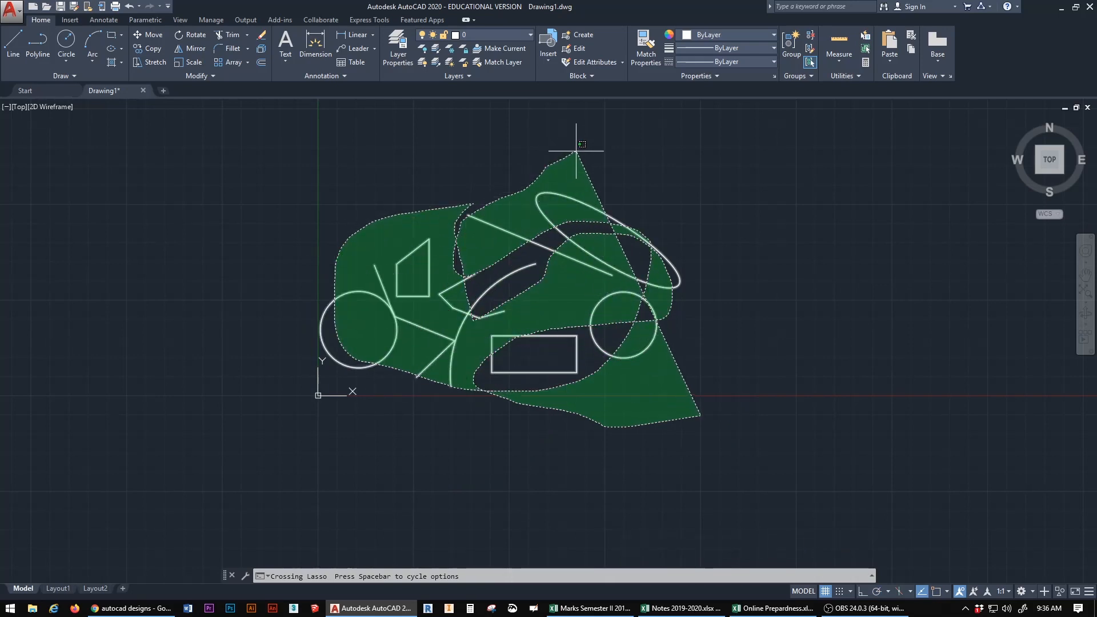
left_click_drag(576, 151, 576, 151)
key("Escape")
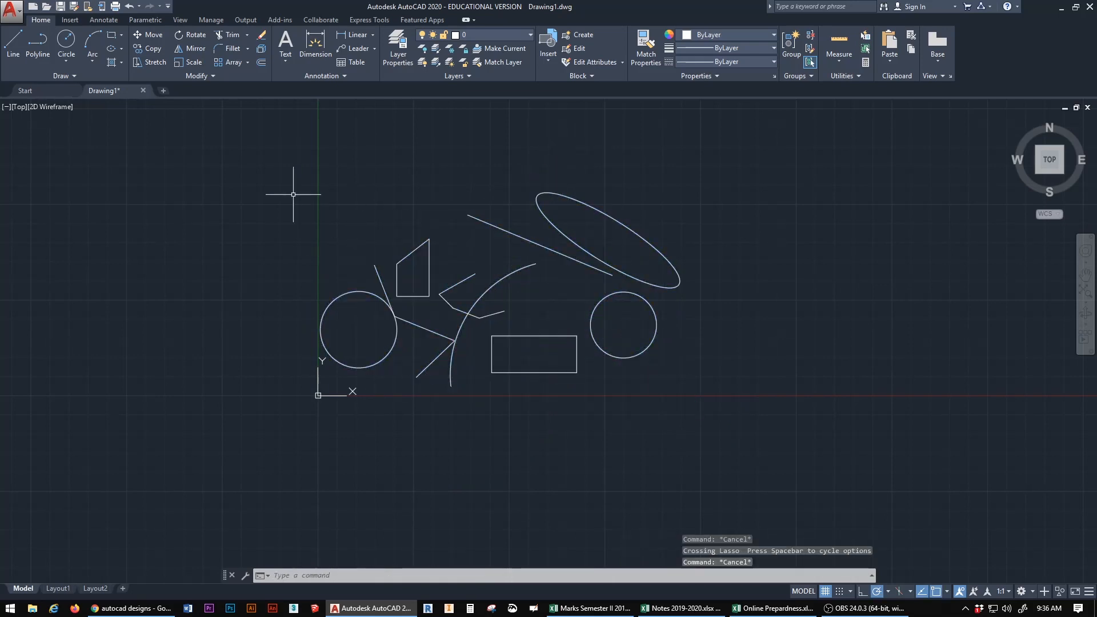
- Select every object with one window enclosing the whole drawing and delete them all
left_click(247, 131)
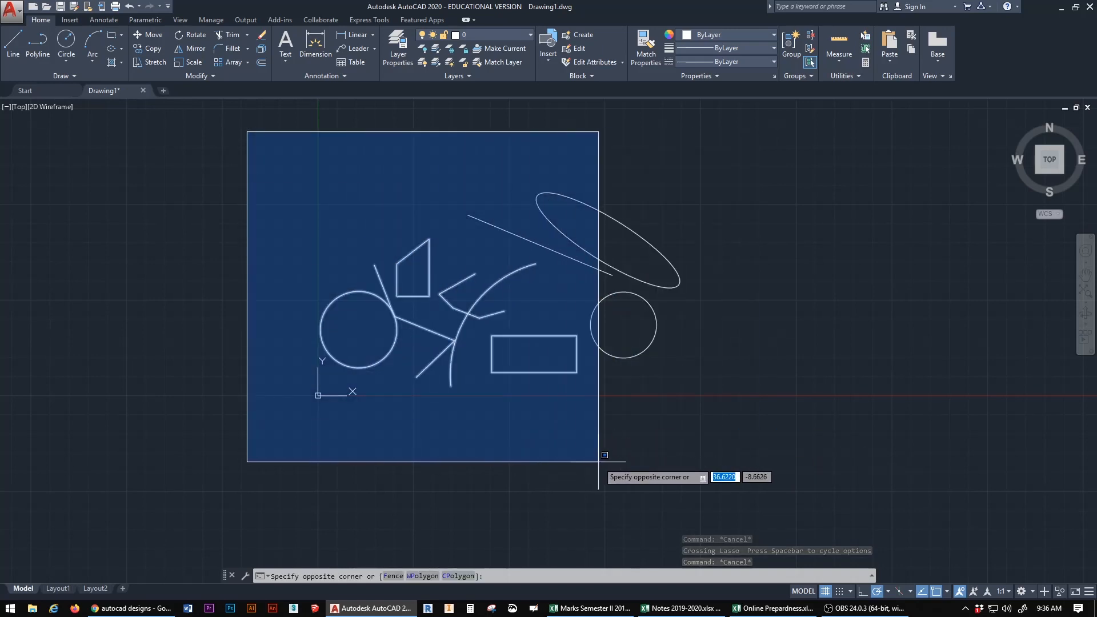
left_click(725, 440)
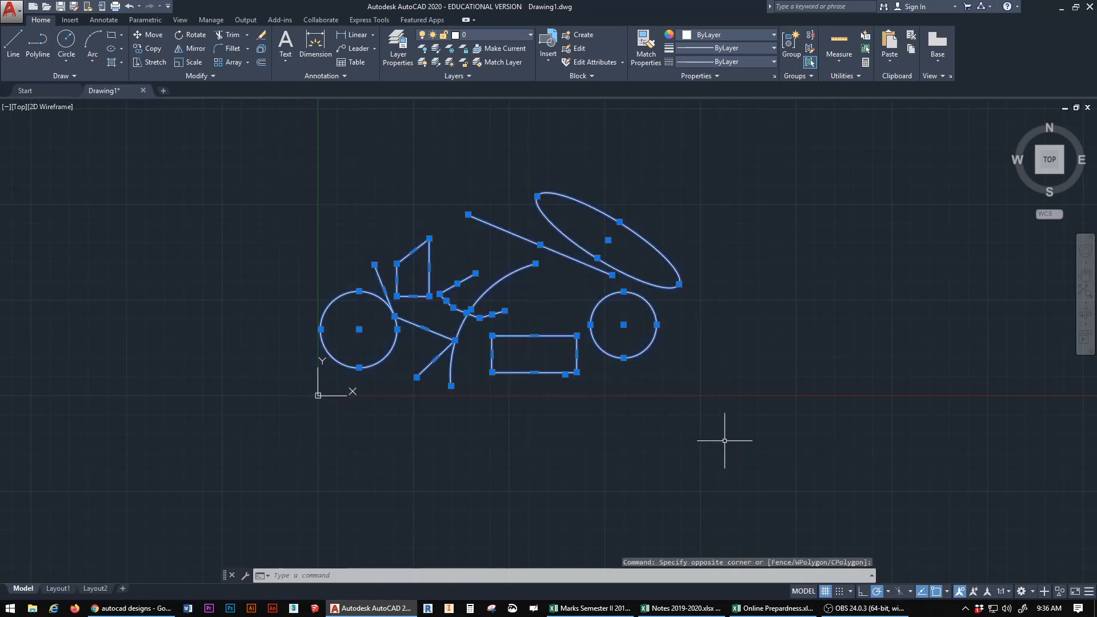
key("Delete")
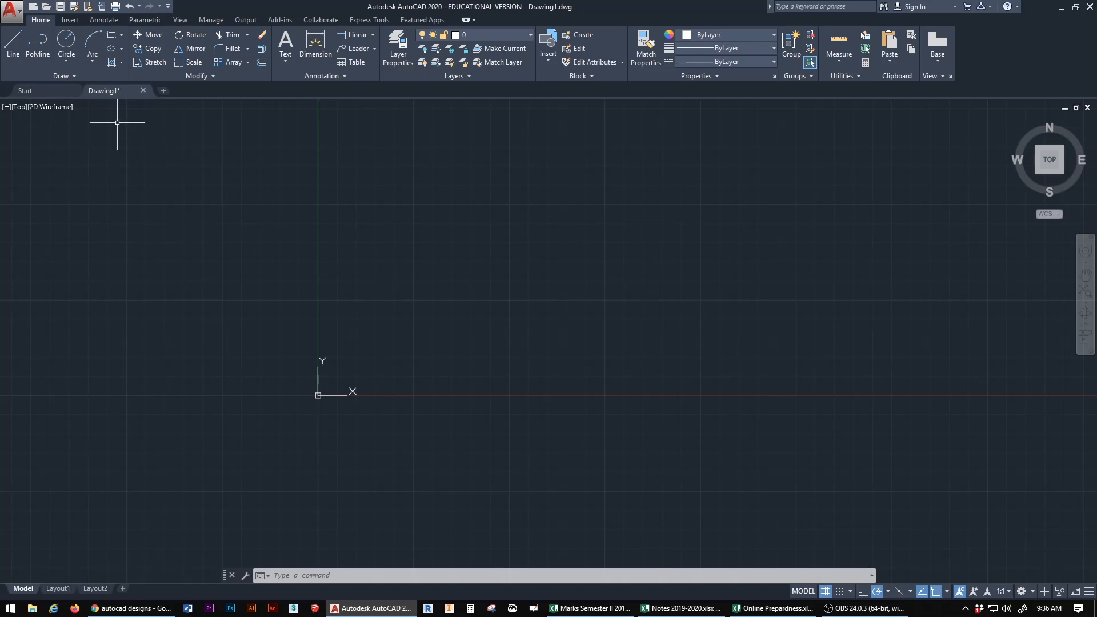
- Draw a circle above and to the right of the origin, and a larger rectangle to the circle's lower right
left_click(72, 36)
left_click(428, 173)
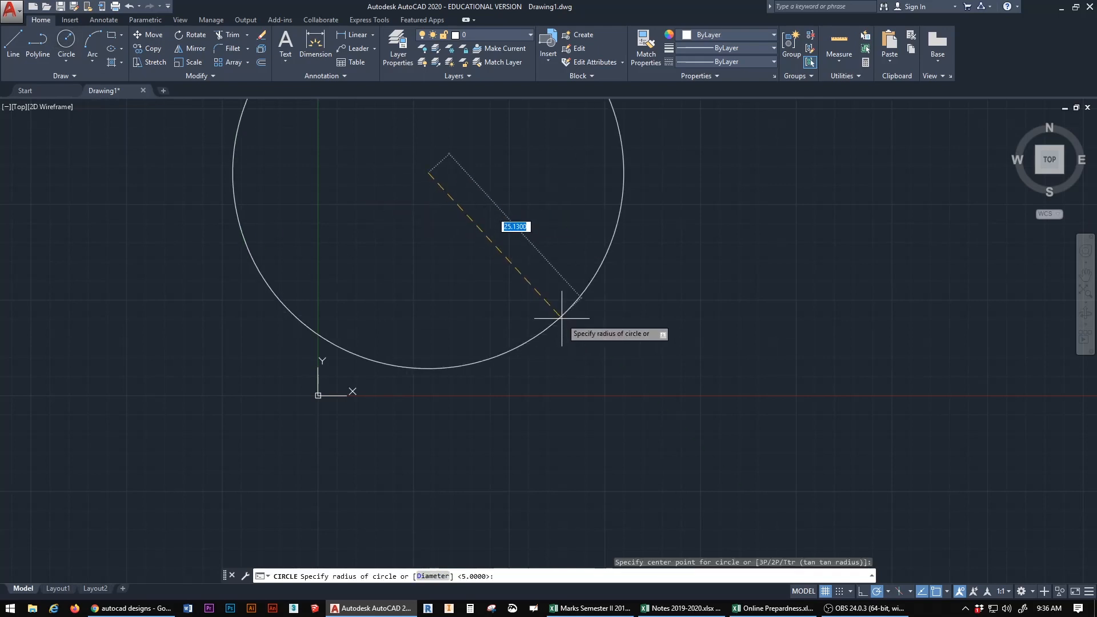
left_click(450, 236)
left_click(112, 35)
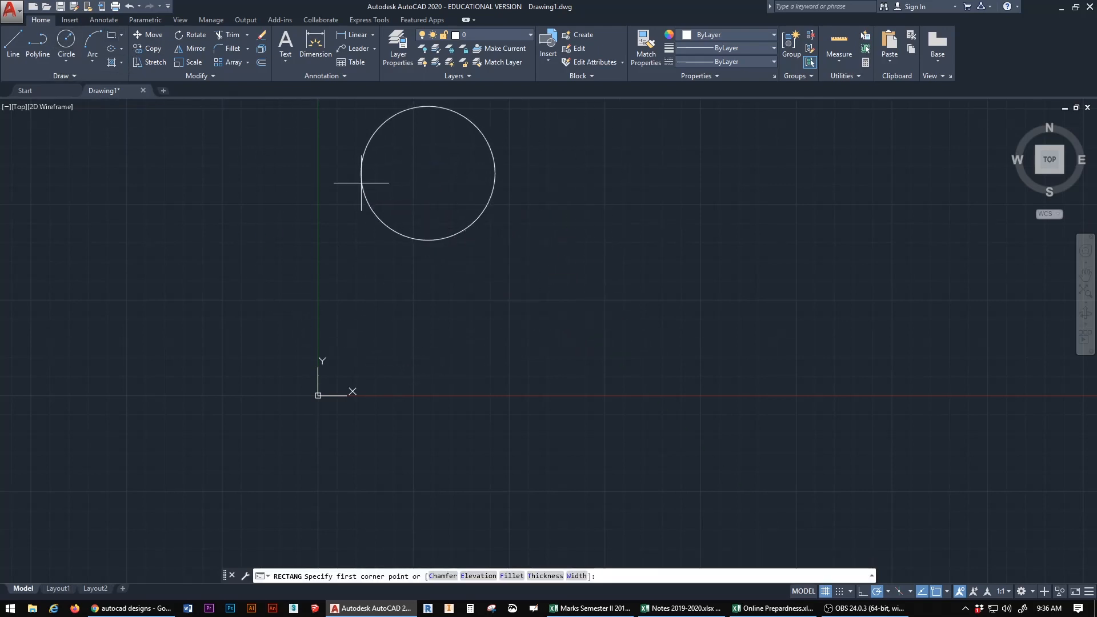
left_click(611, 283)
left_click(869, 428)
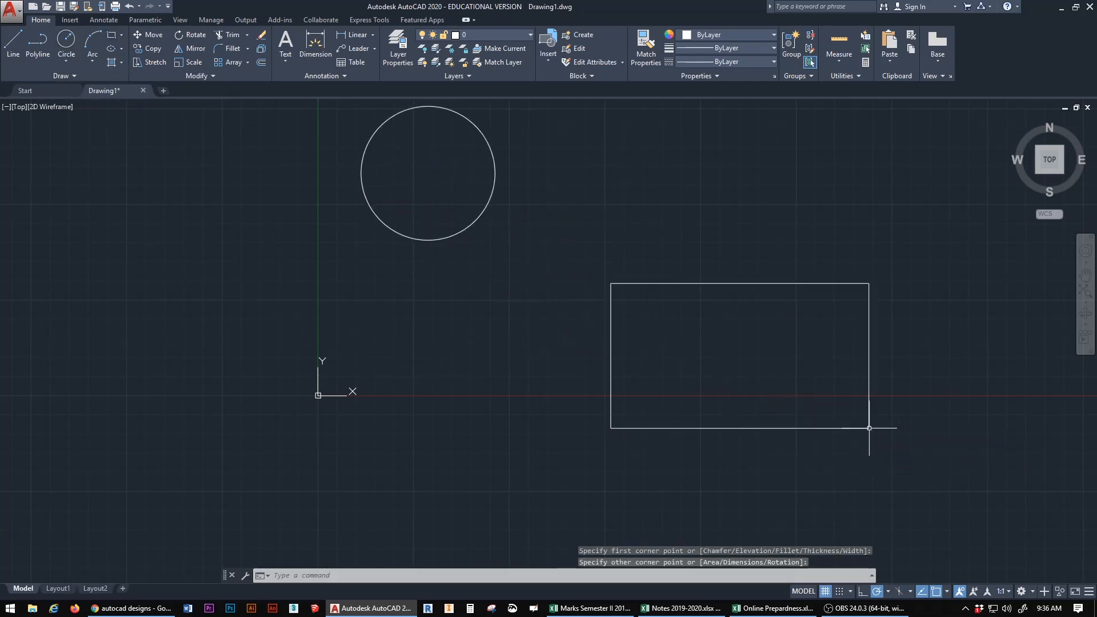
- Draw a shallow three-point arc below the circle, from left of the origin to just left of the rectangle
left_click(92, 42)
left_click(245, 379)
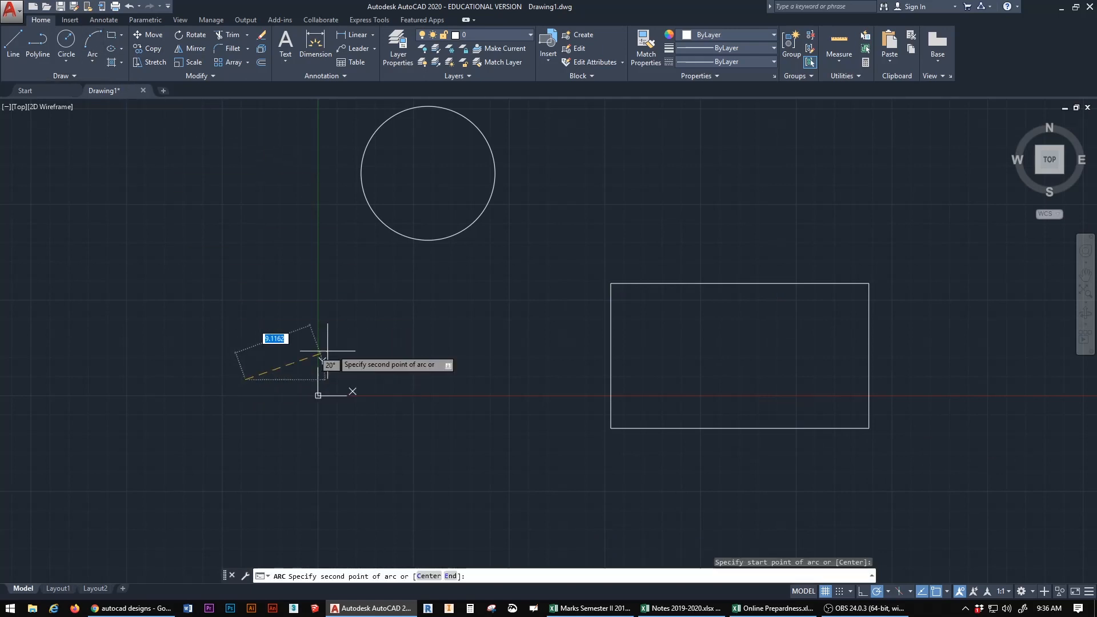
left_click(515, 344)
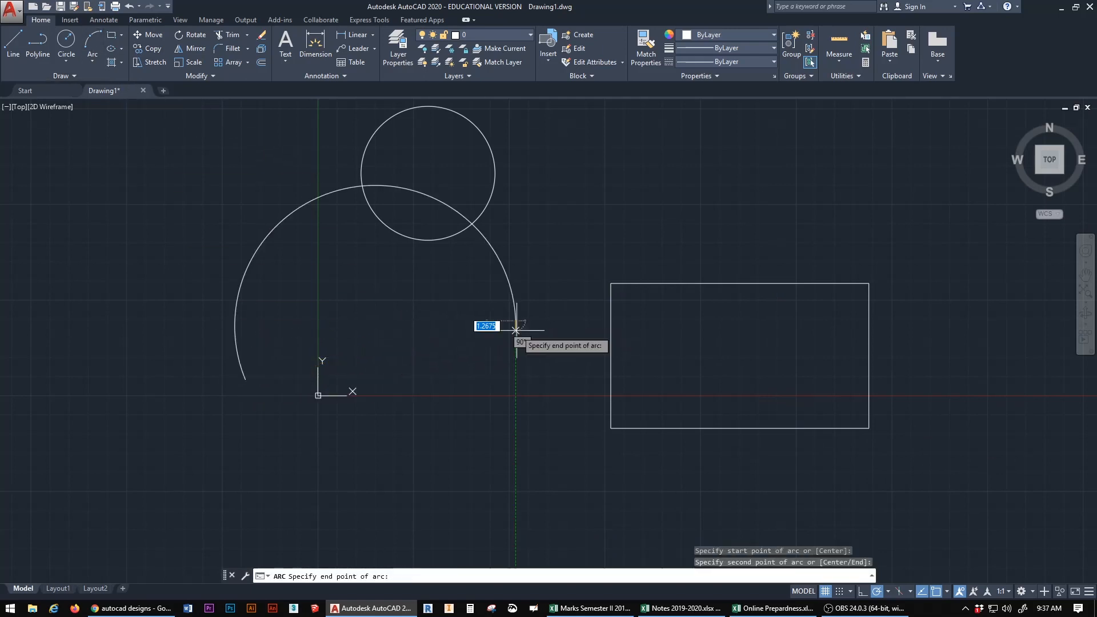
left_click(557, 340)
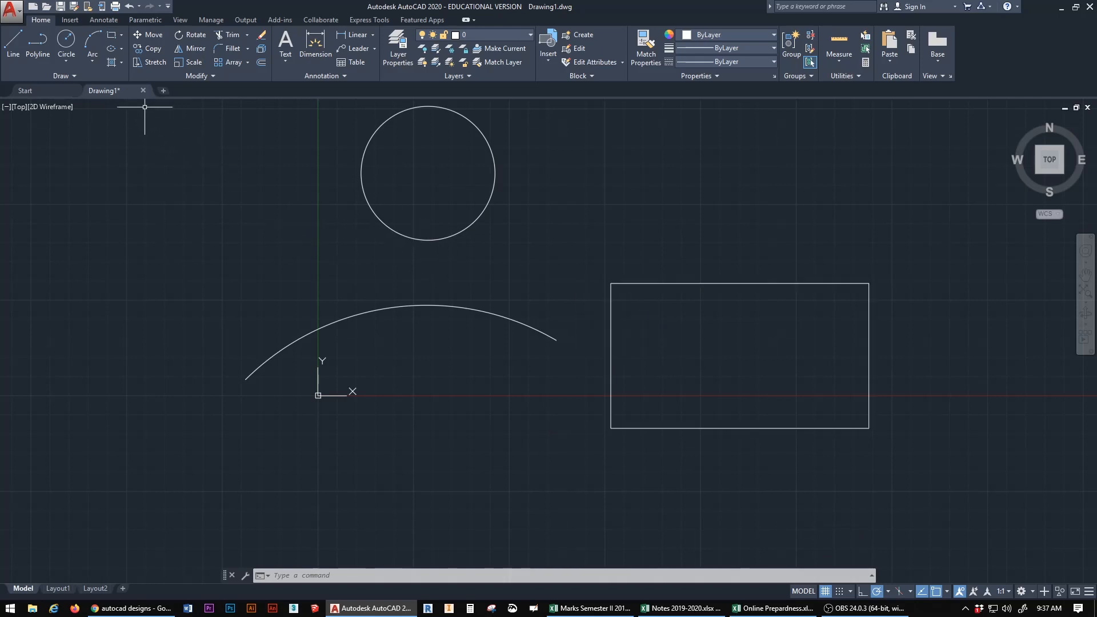
- Hatch the inside of the circle with the AR-CONC pattern and finish the hatch
left_click(111, 62)
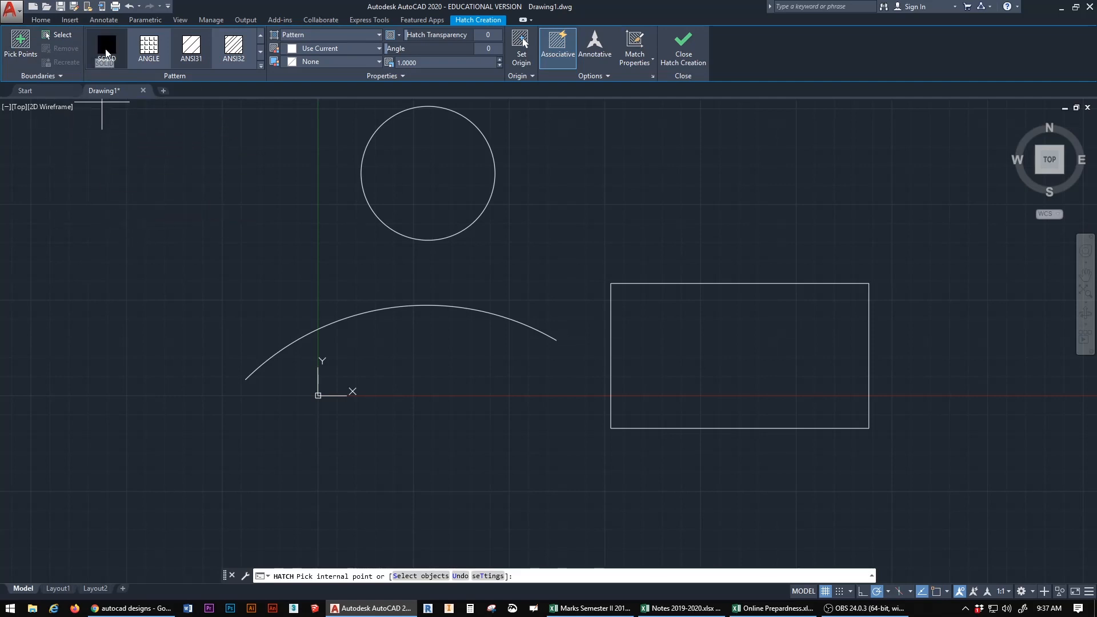
left_click(261, 66)
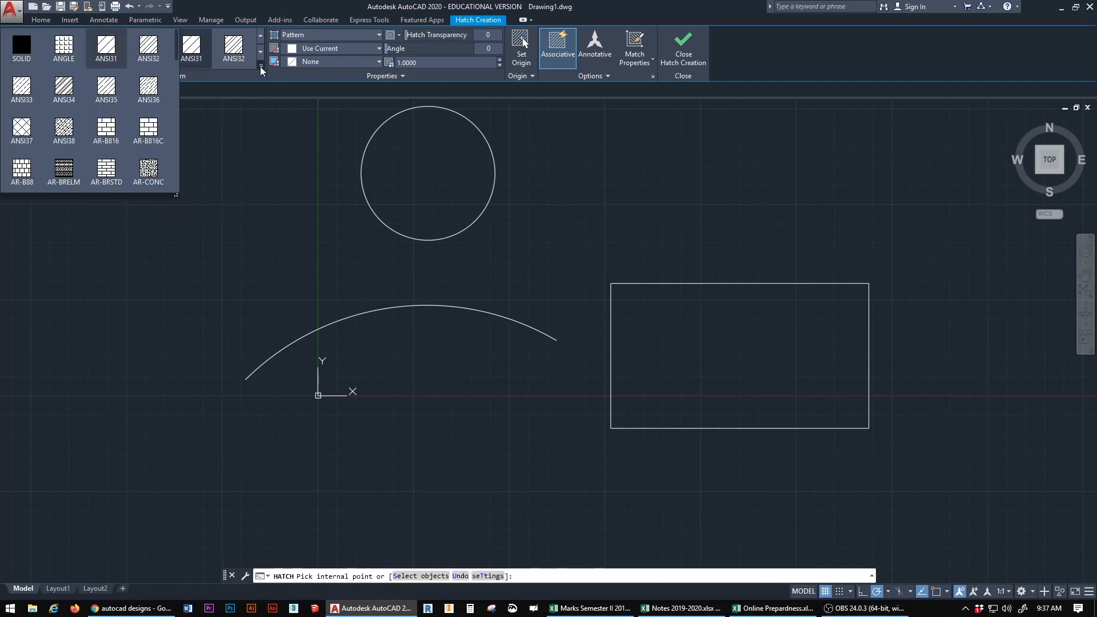
scroll(112, 108, "down", 2)
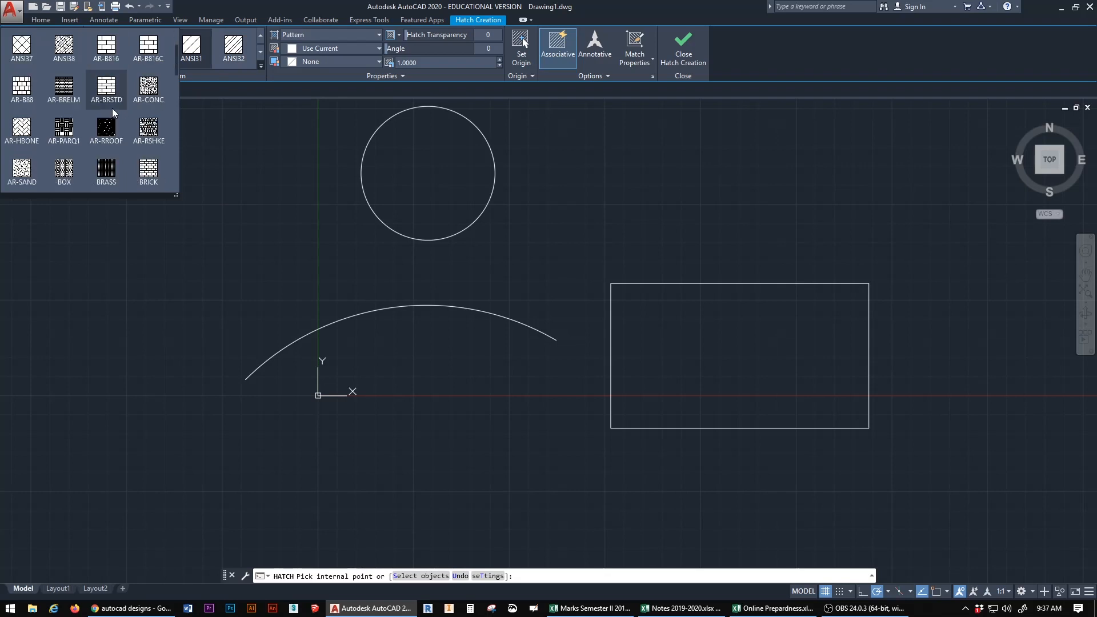
scroll(112, 108, "up", 2)
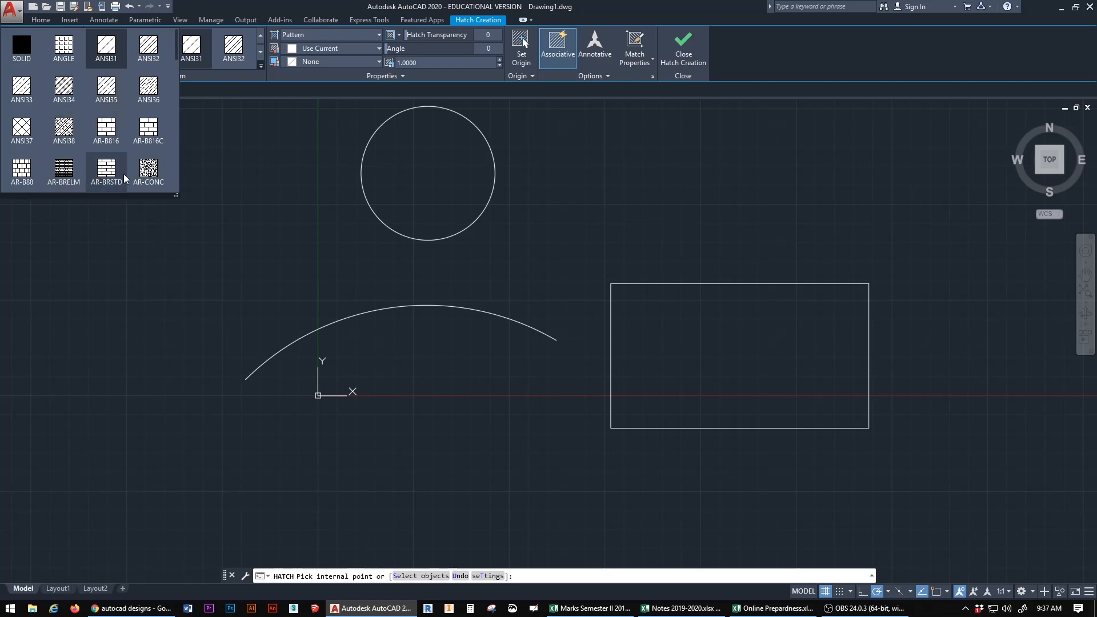
left_click(147, 172)
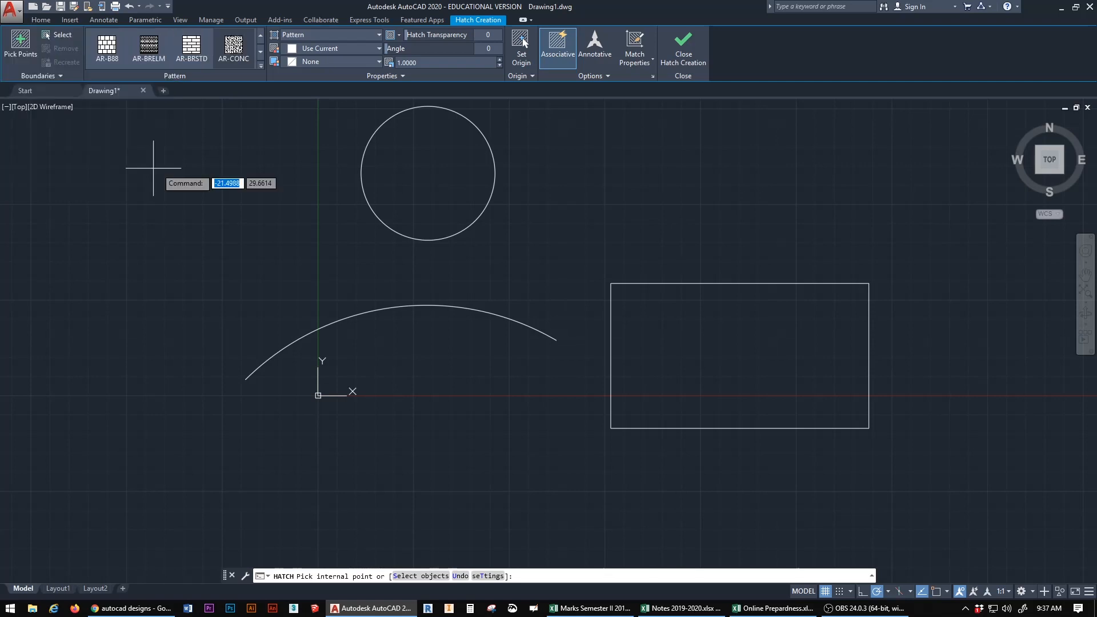
left_click(400, 180)
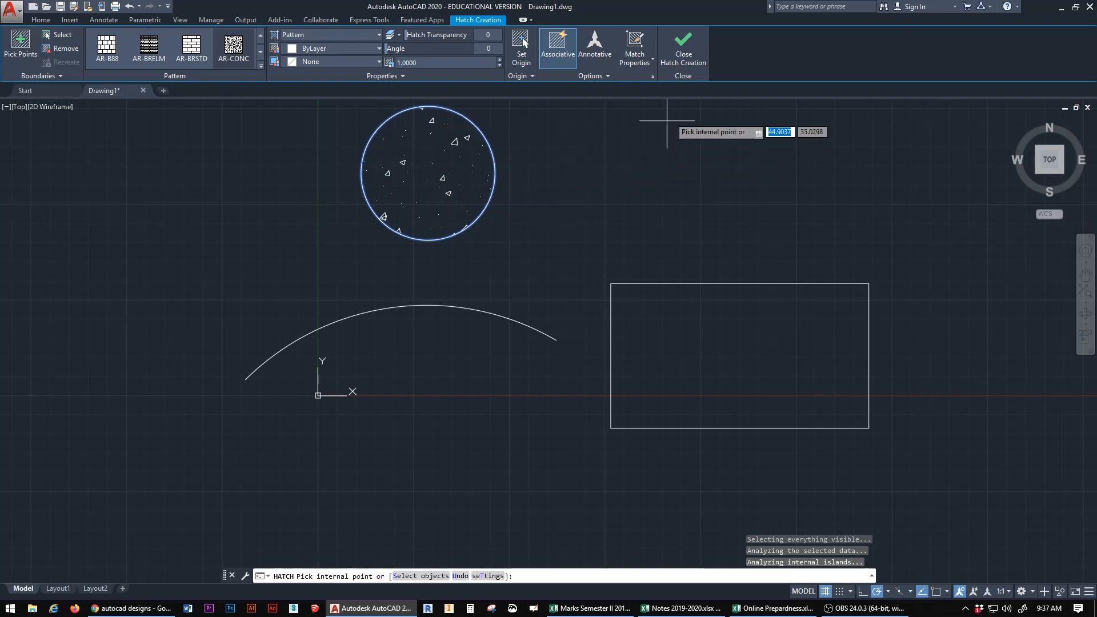
left_click(687, 43)
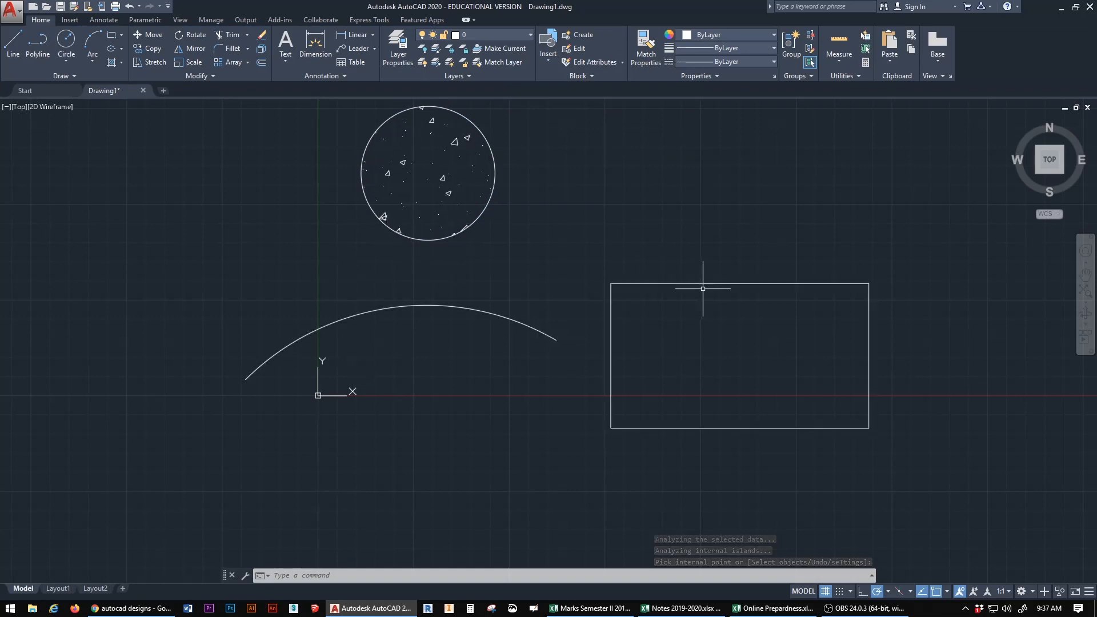
- Fill the rectangle with a SOLID hatch in red (205,32,39) and finish the hatch
left_click(112, 63)
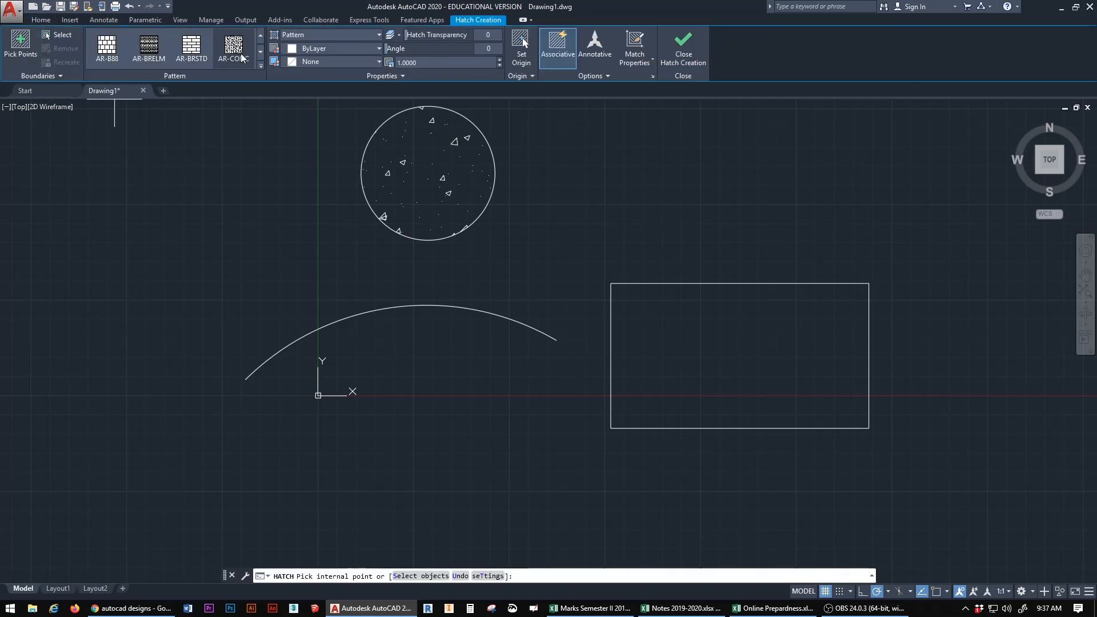
left_click(261, 64)
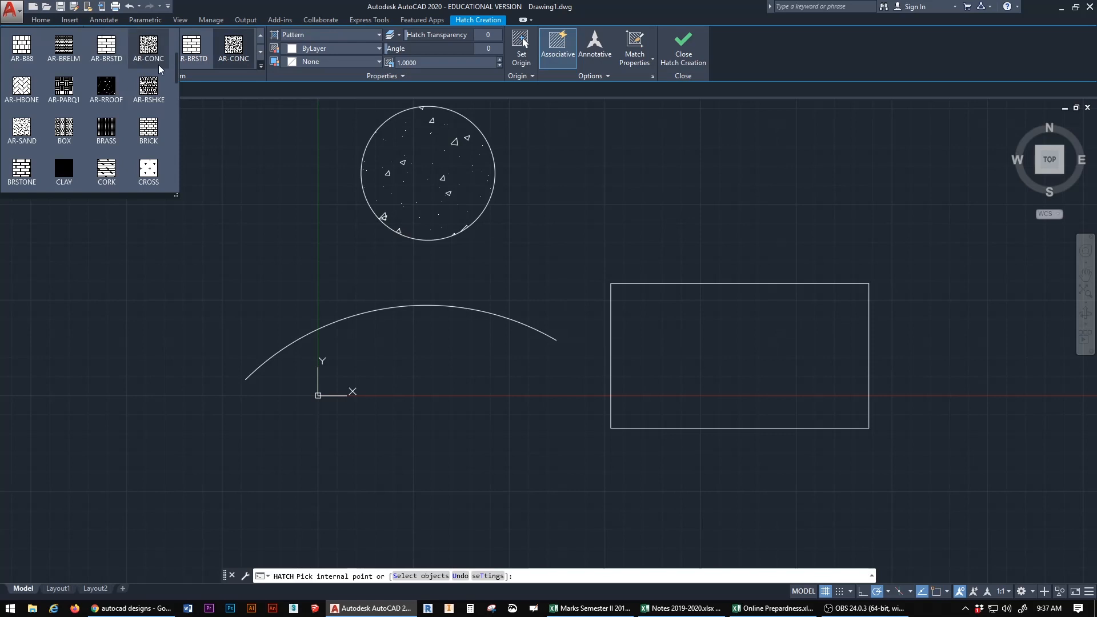
left_click(22, 45)
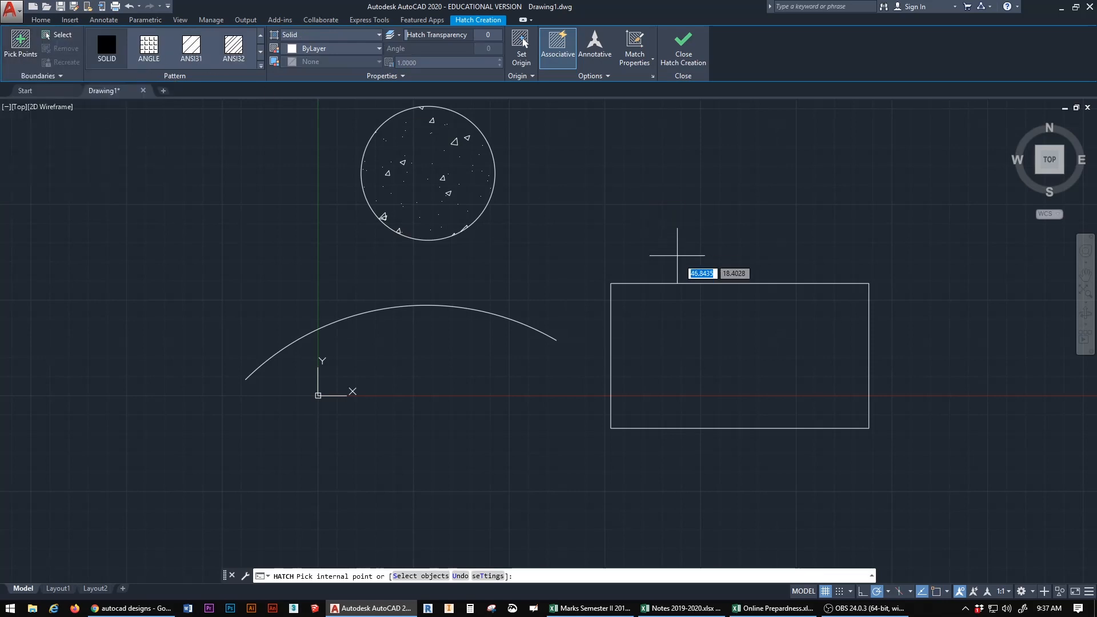
left_click(737, 351)
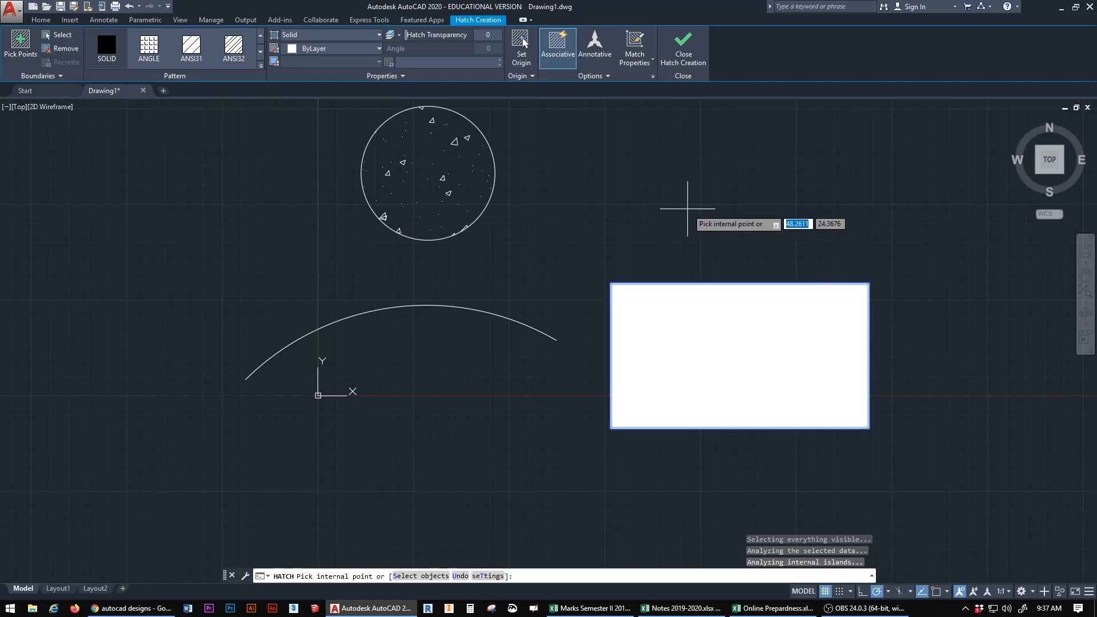
left_click(379, 49)
left_click(316, 107)
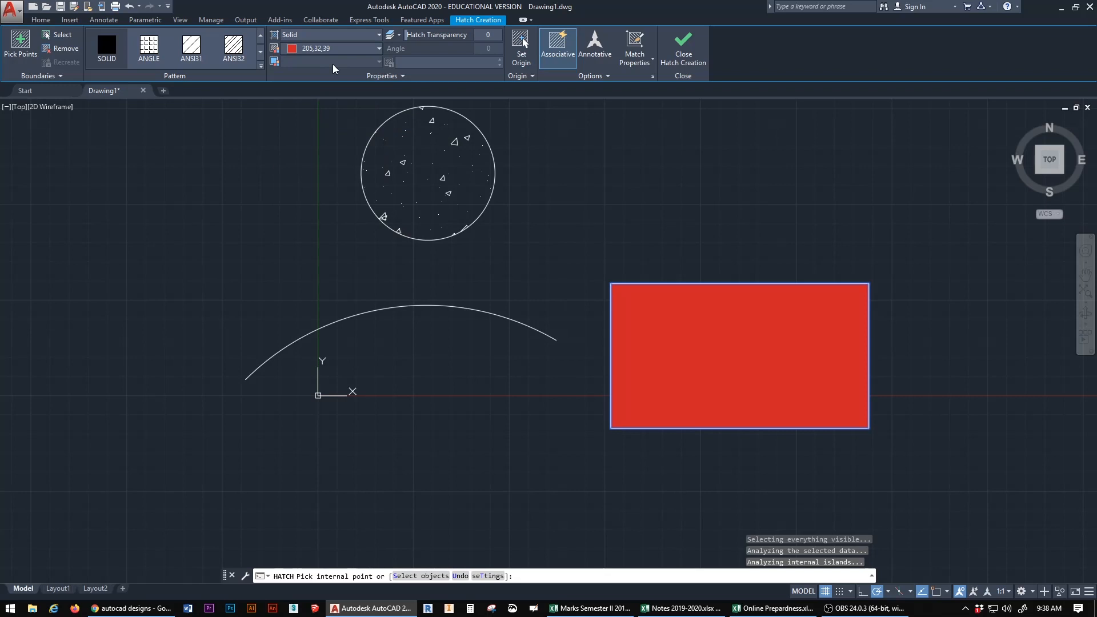
left_click(685, 41)
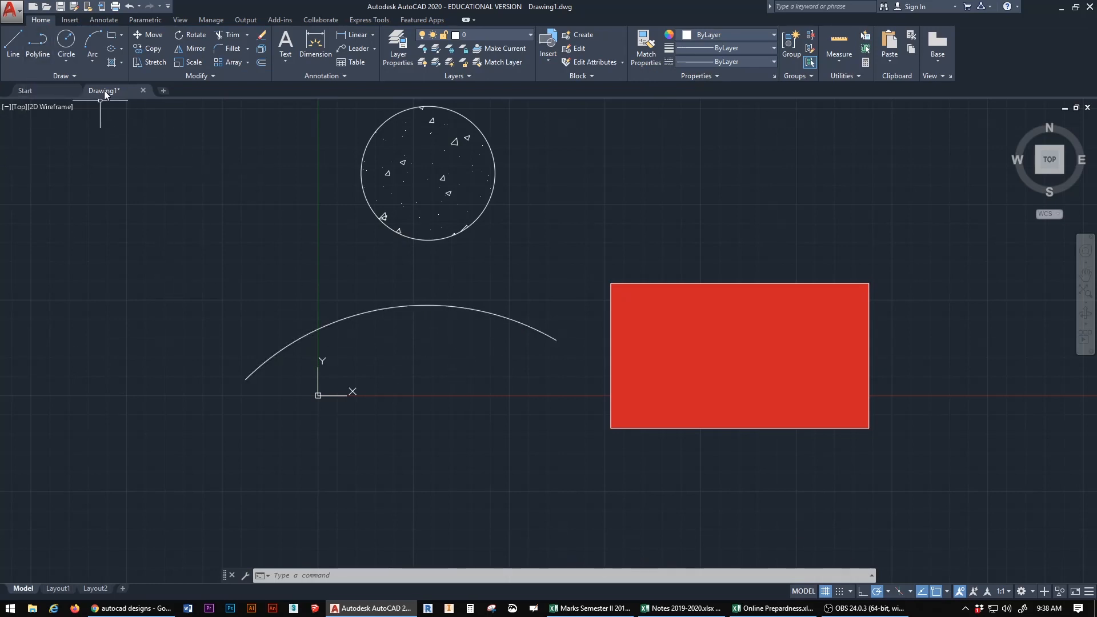
- Try to hatch the open area beneath the arc with the ANSI31 pattern, and dismiss the boundary message
left_click(111, 63)
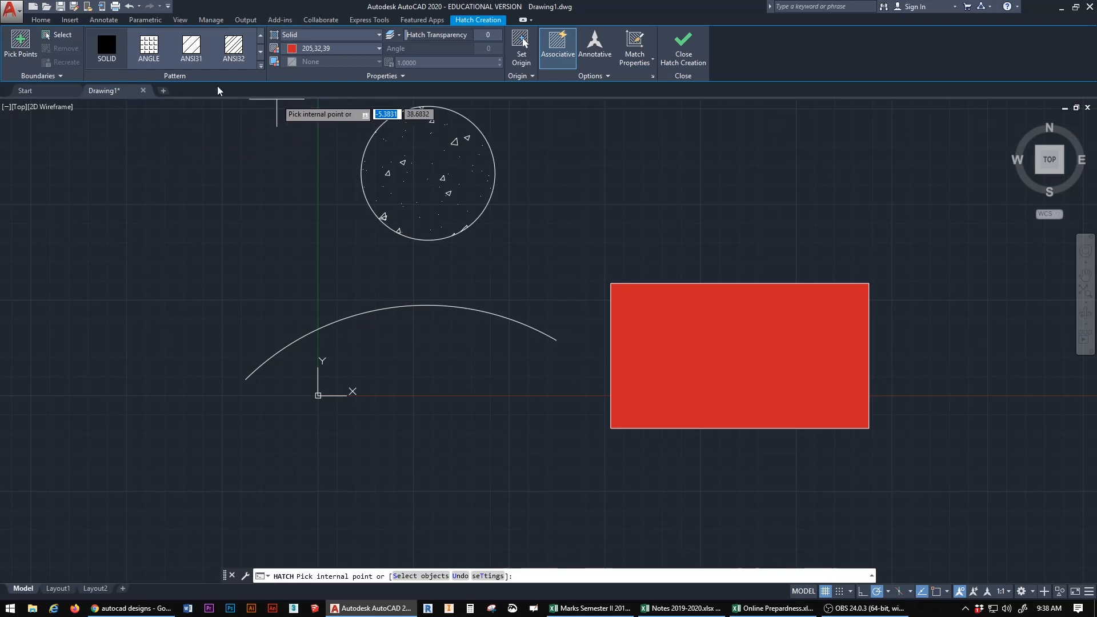
left_click(185, 56)
left_click(427, 338)
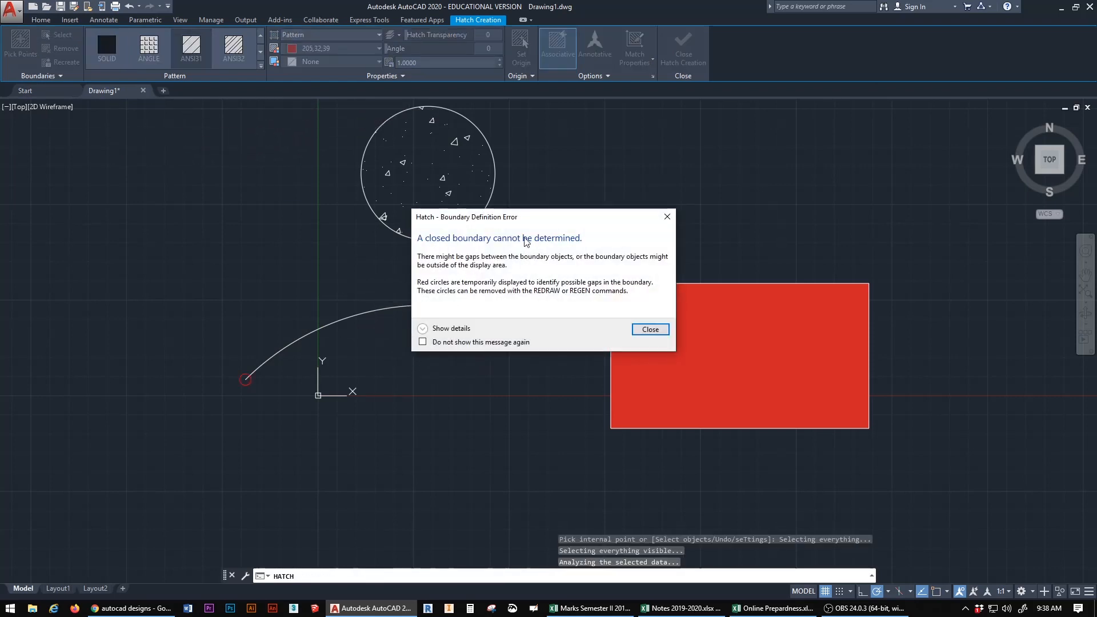
left_click(652, 330)
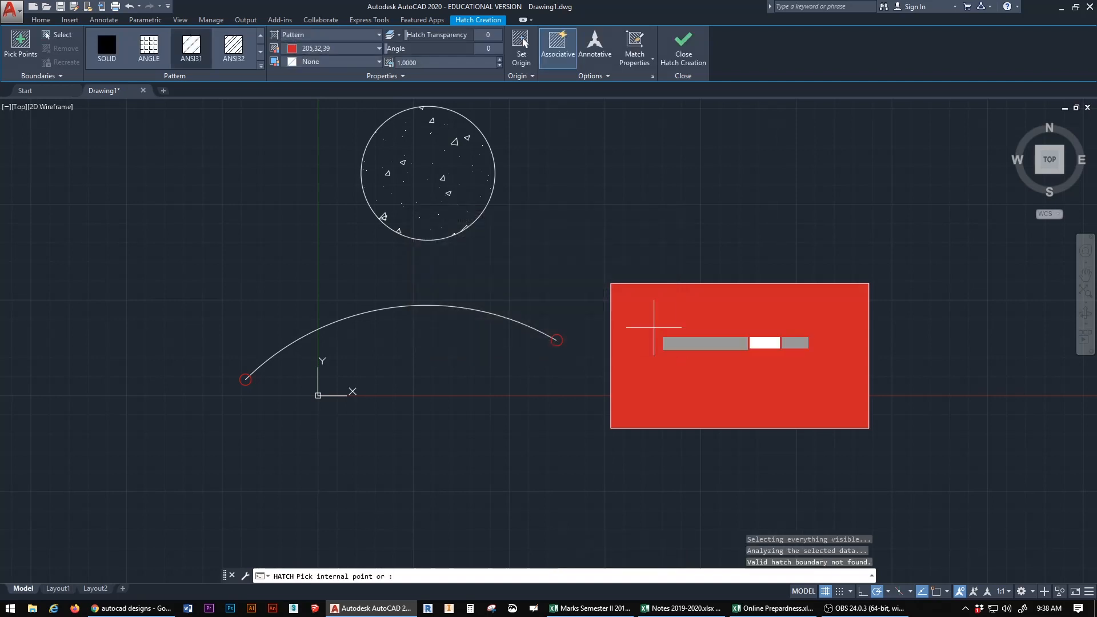
- Leave the hatch command and draw a four-segment open polyline below the arc, ending just short of its start point
left_click(685, 41)
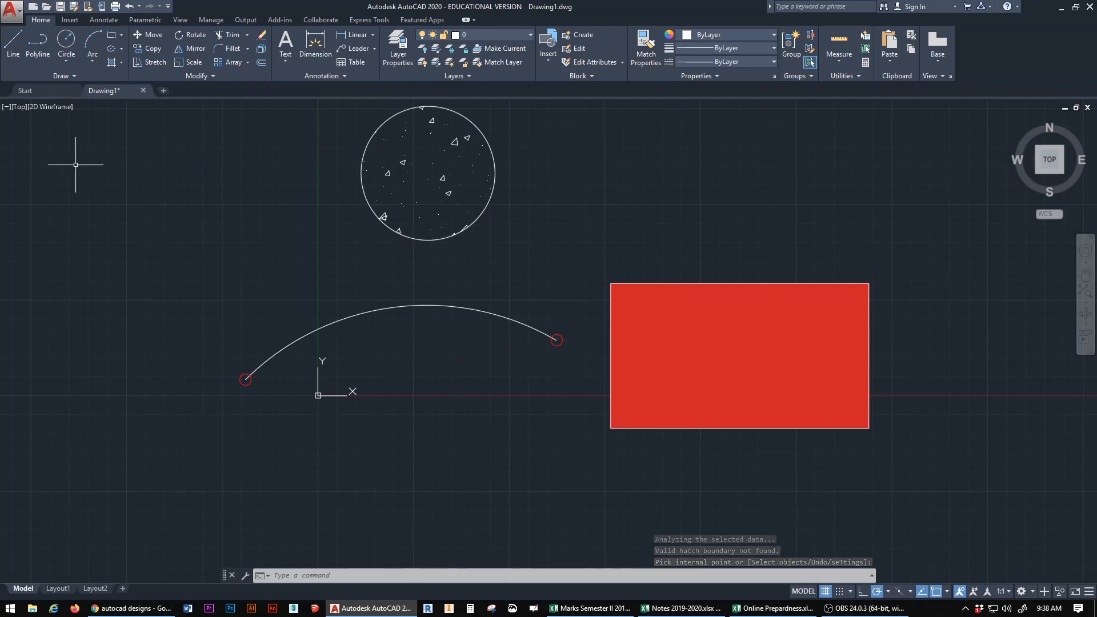
left_click(35, 43)
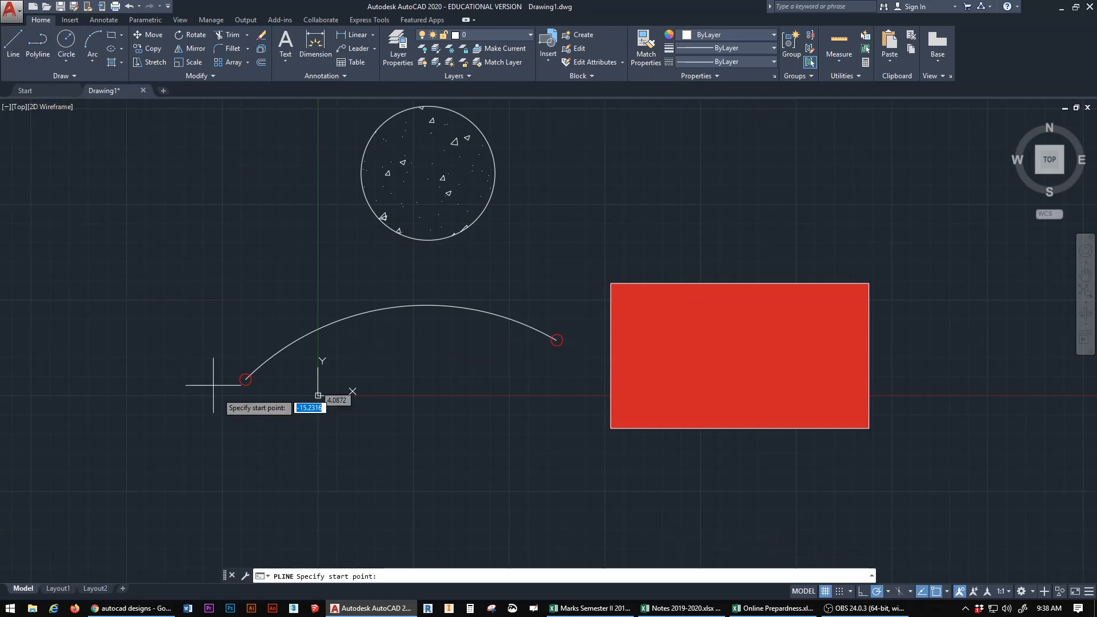
left_click(451, 502)
left_click(224, 529)
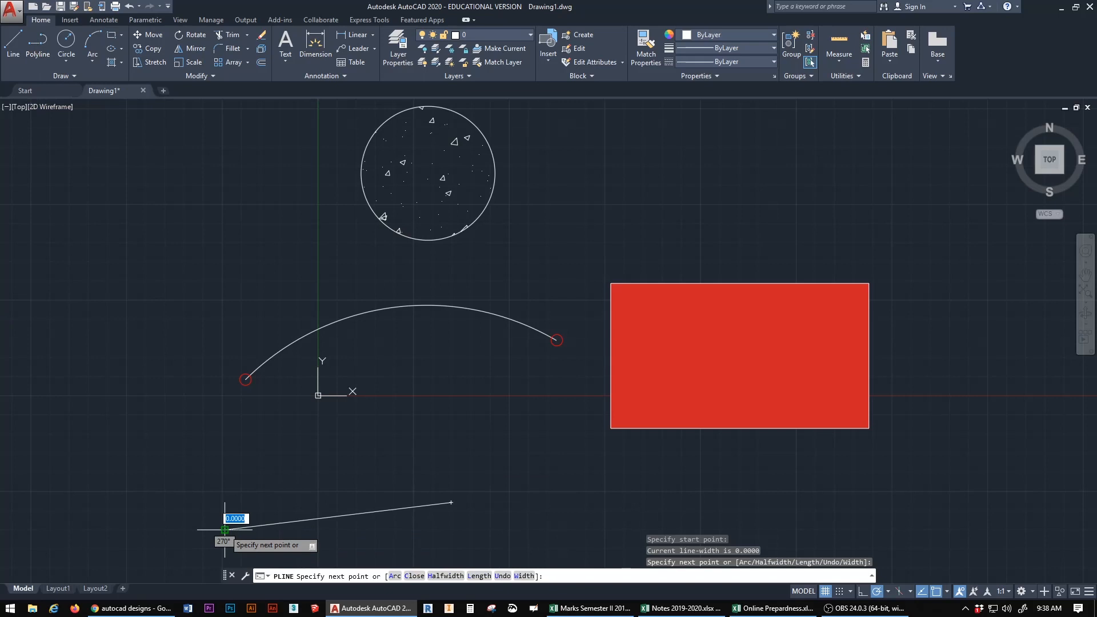
left_click(147, 415)
left_click(455, 459)
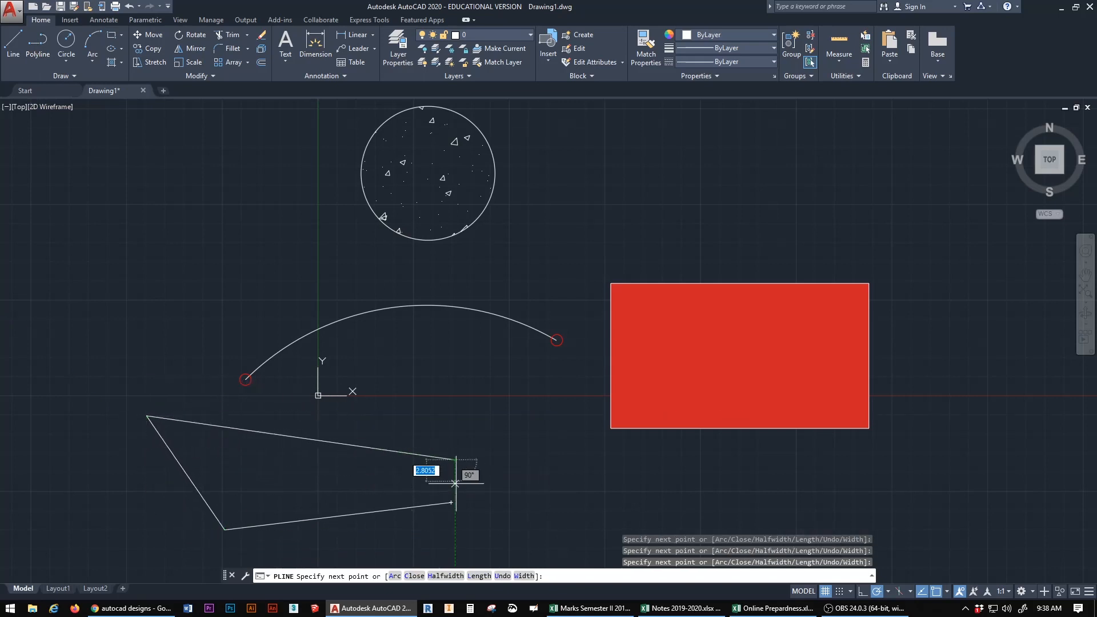
left_click(455, 495)
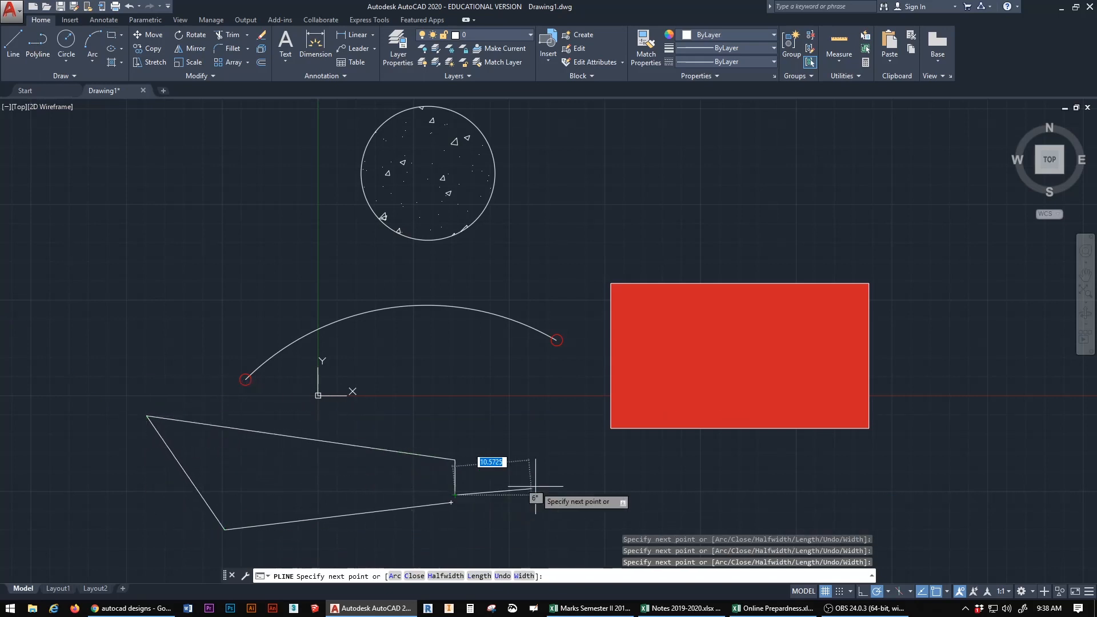
right_click(536, 486)
left_click(561, 298)
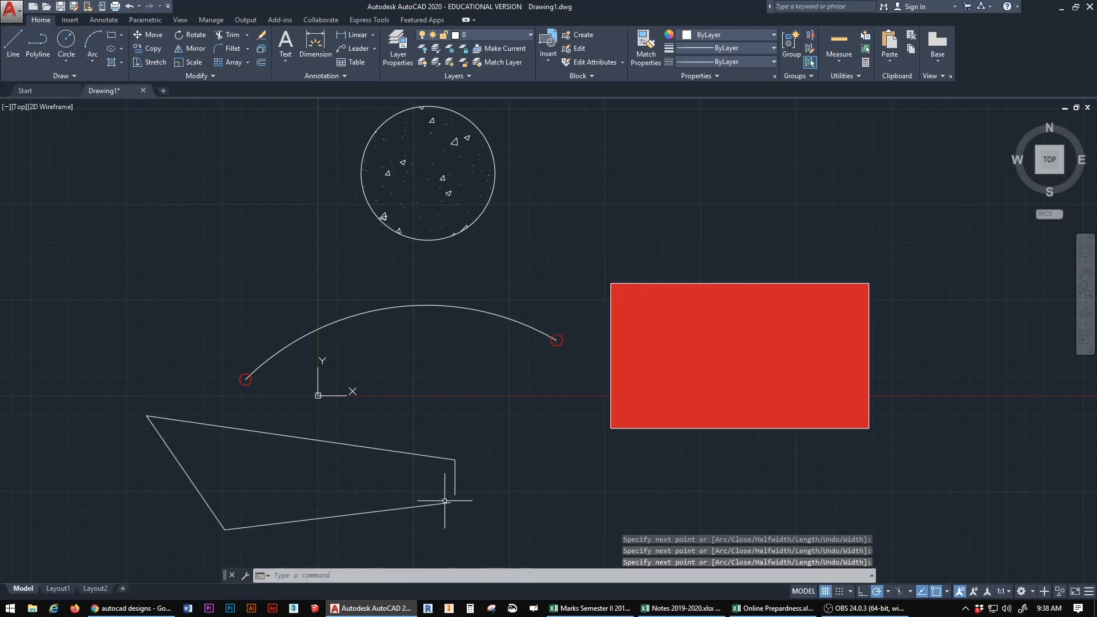
- Try to hatch the inside of the open polyline, dismiss the boundary message and leave the hatch command
left_click(111, 62)
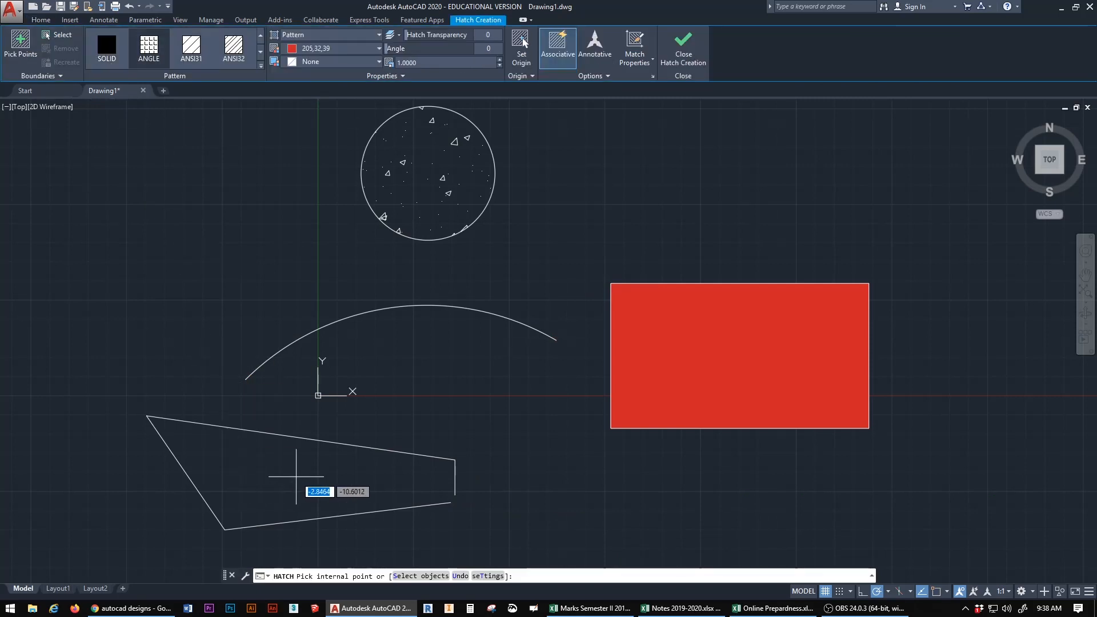
left_click(297, 482)
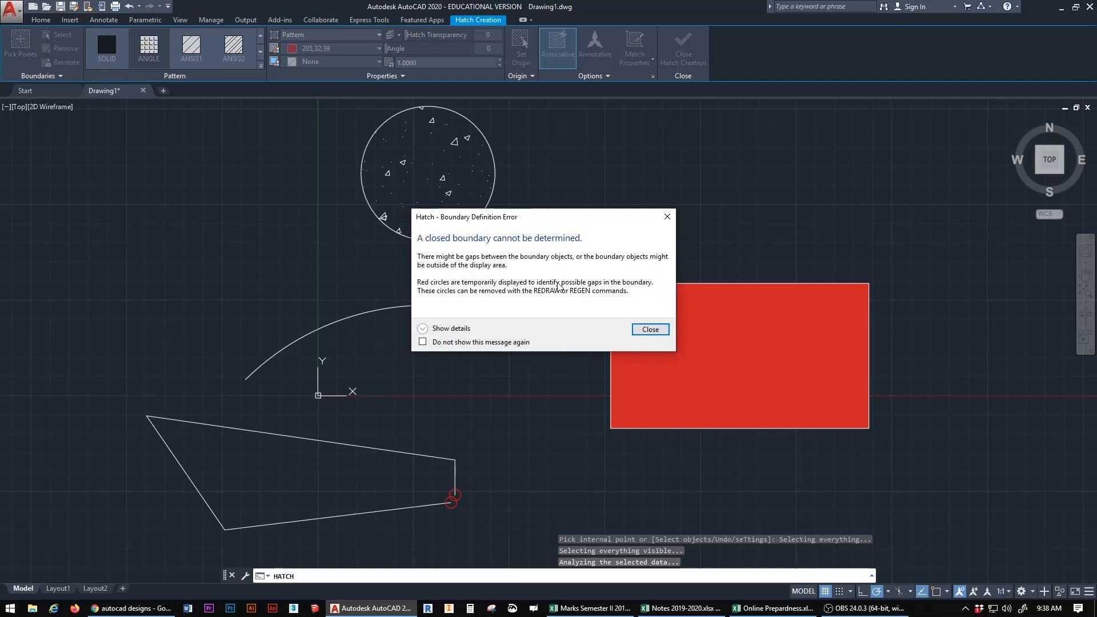
left_click(650, 330)
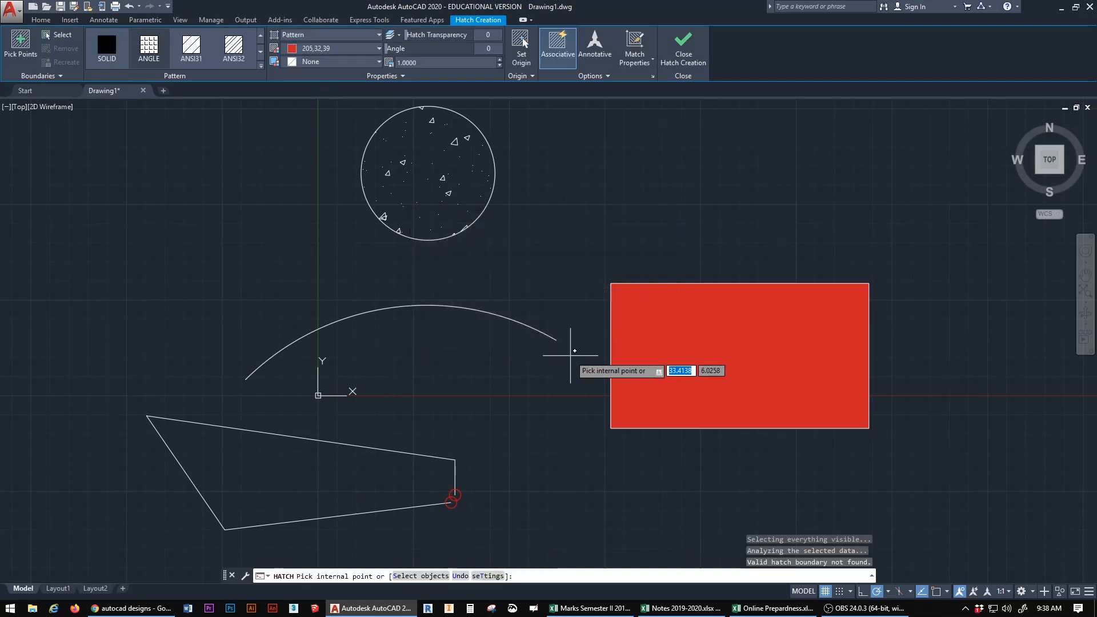
left_click(682, 47)
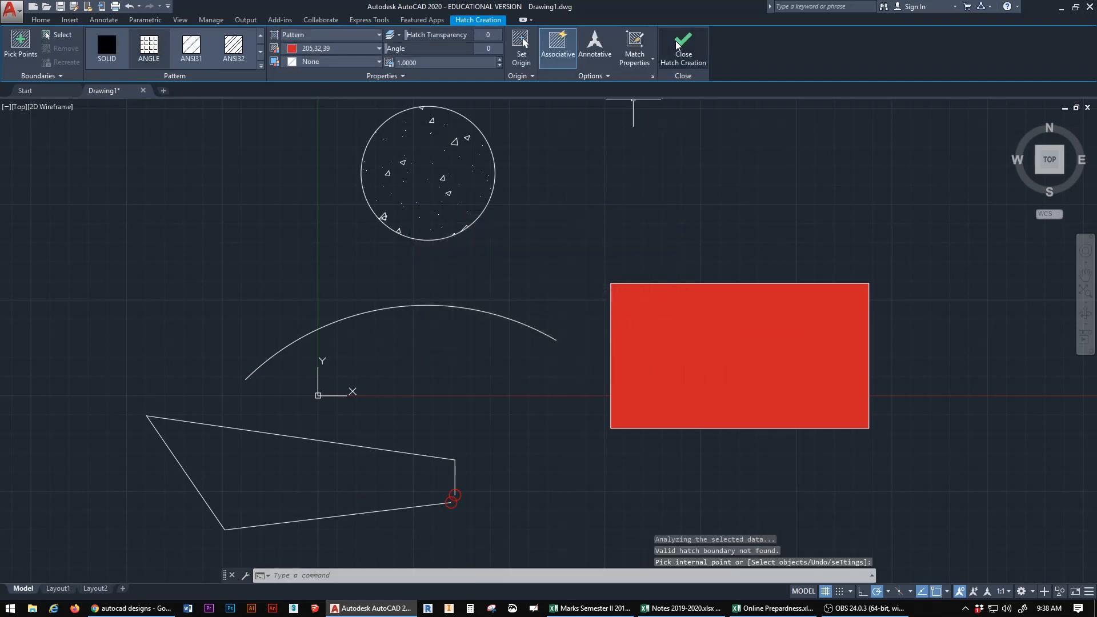
- Close the polyline's gap by stretching the lower end of its short vertical segment onto the start point
left_click(455, 470)
scroll(460, 508, "up", 5)
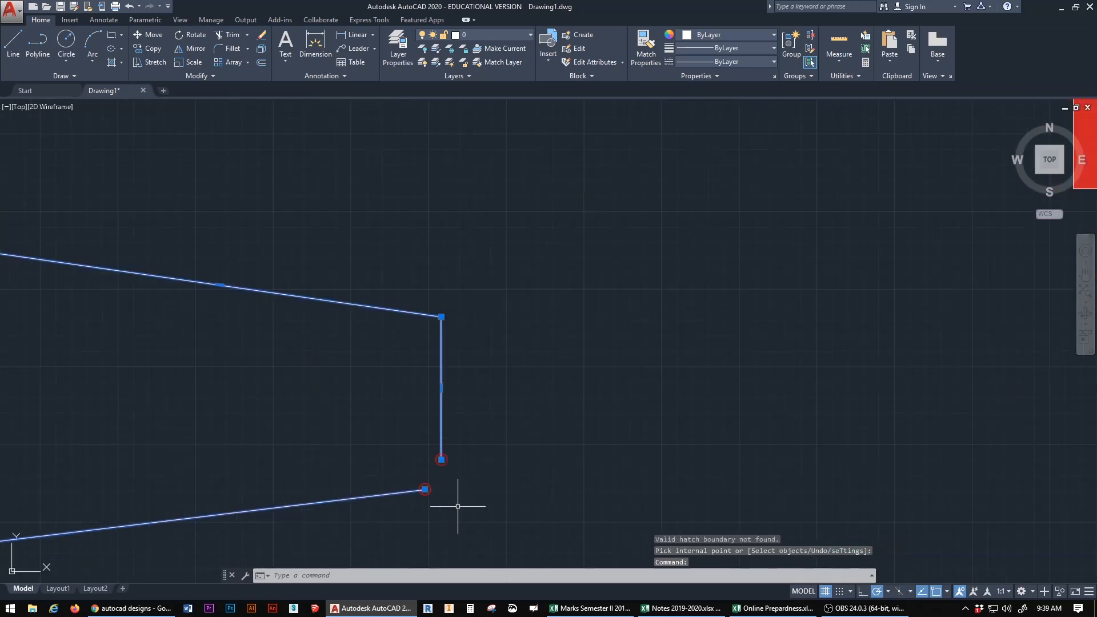
left_click(441, 459)
key("Down")
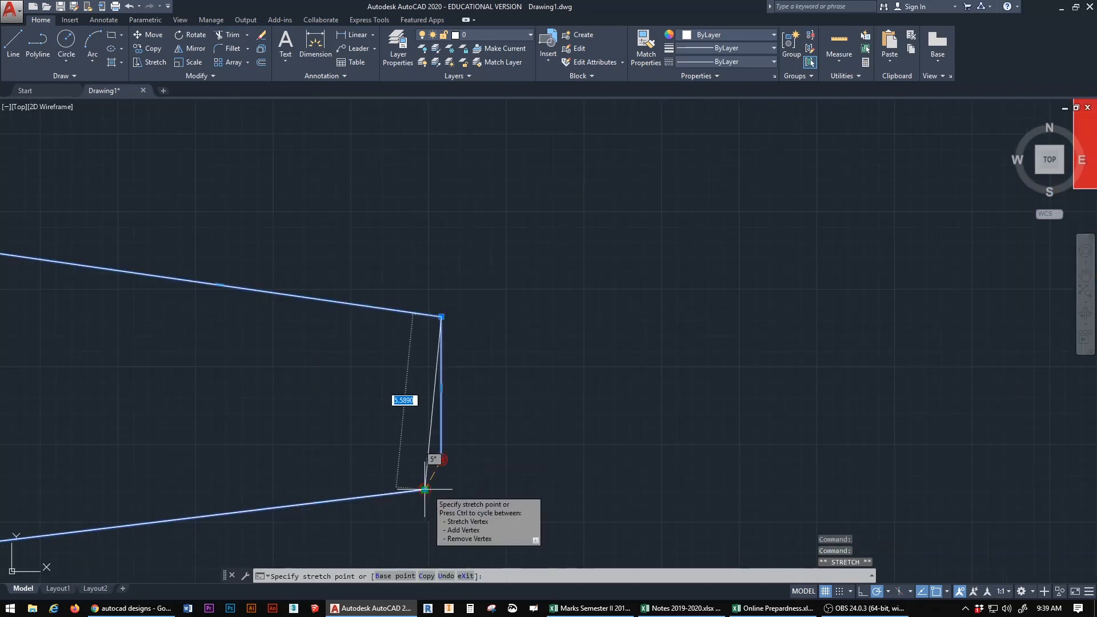
left_click(425, 489)
- Hatch the inside of the closed polyline shape with the ANGLE pattern
scroll(289, 375, "down", 3)
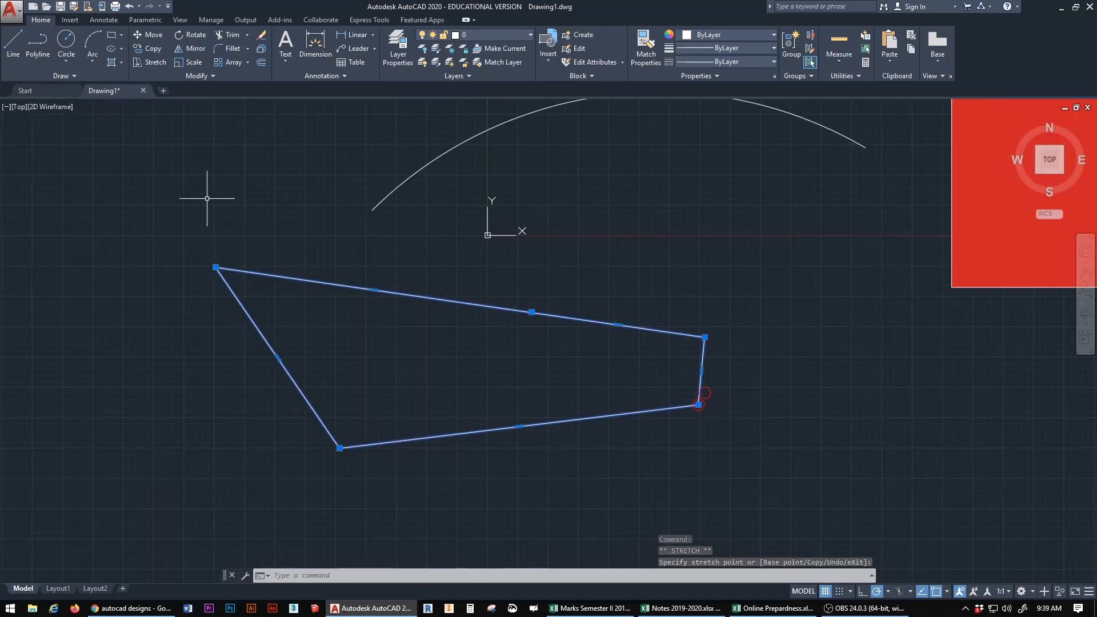
left_click(112, 68)
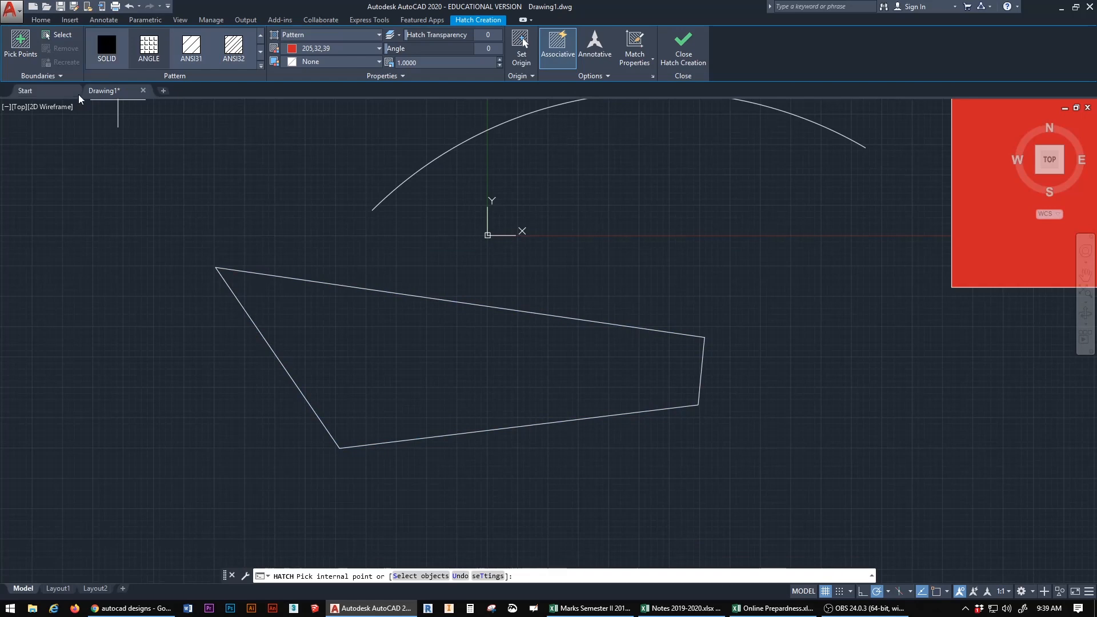
left_click(150, 46)
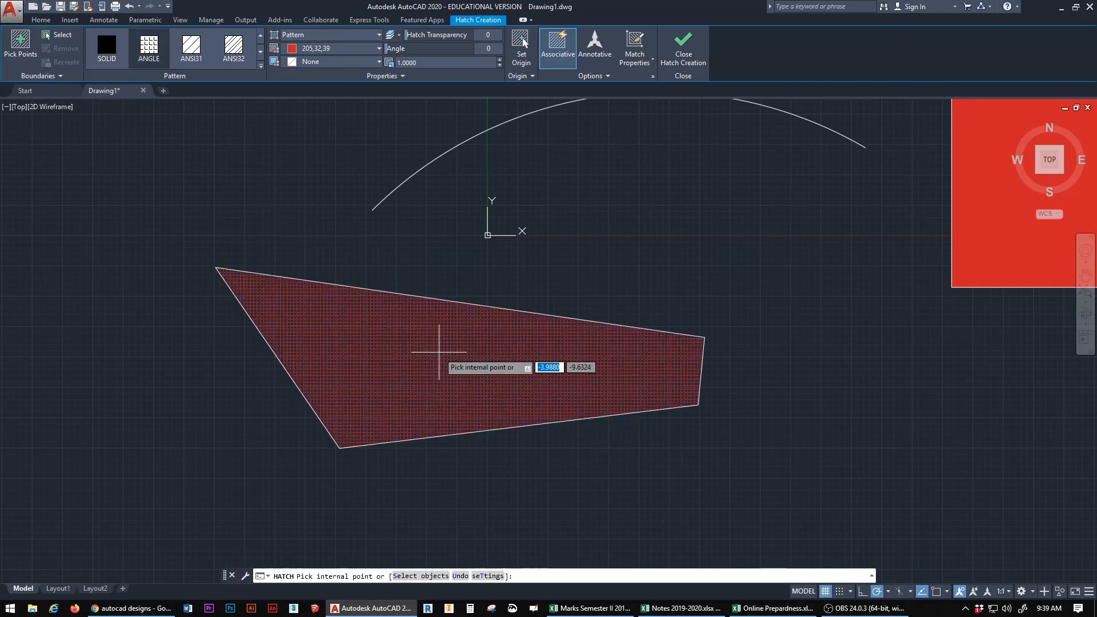
left_click(439, 352)
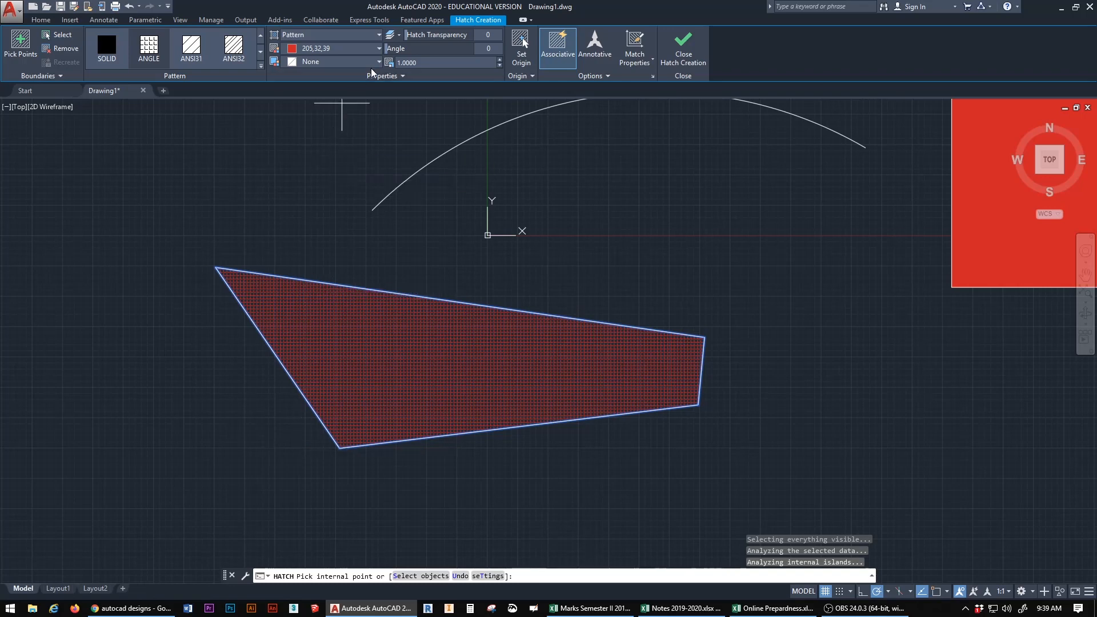
- Set the polyline shape's hatch colour to blue (69,84,165) and its background to pale lilac (206,204,230)
left_click(379, 48)
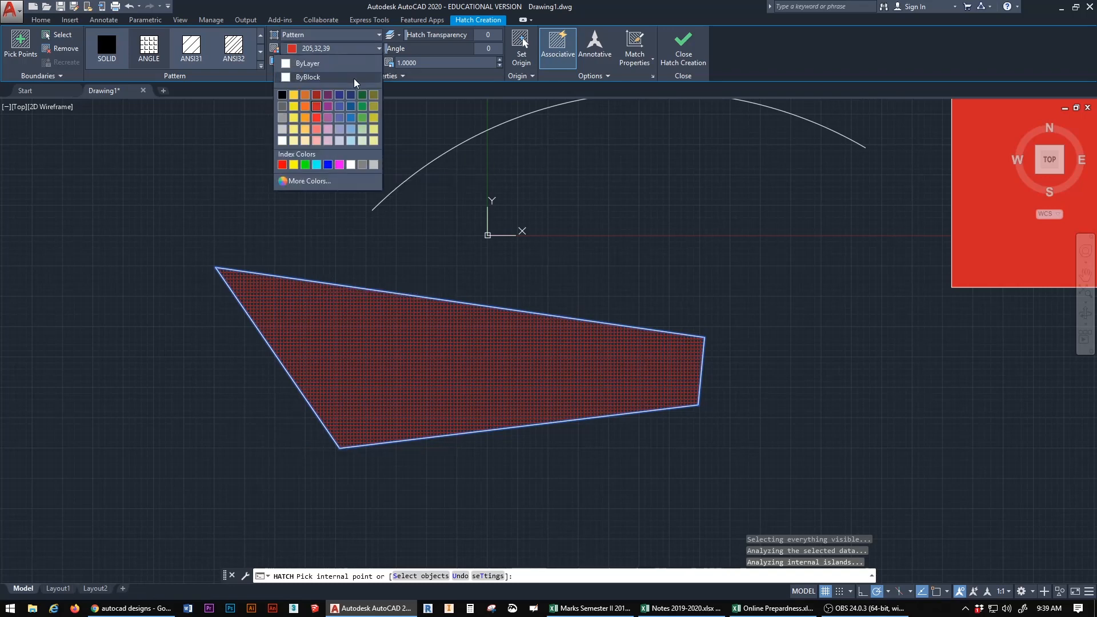
left_click(339, 107)
left_click(377, 61)
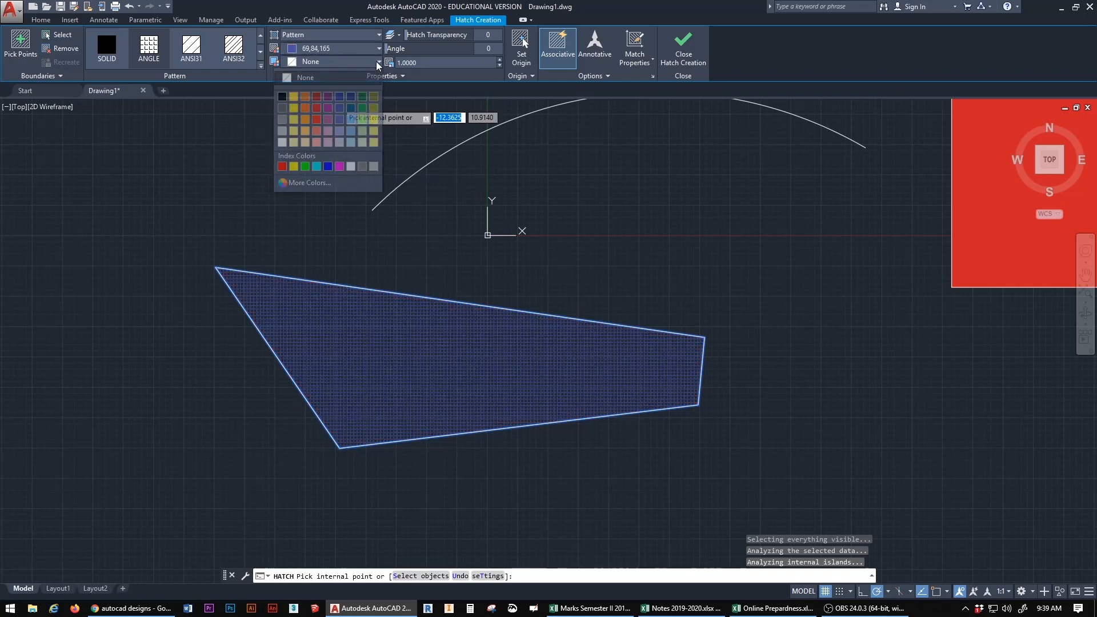
left_click(341, 143)
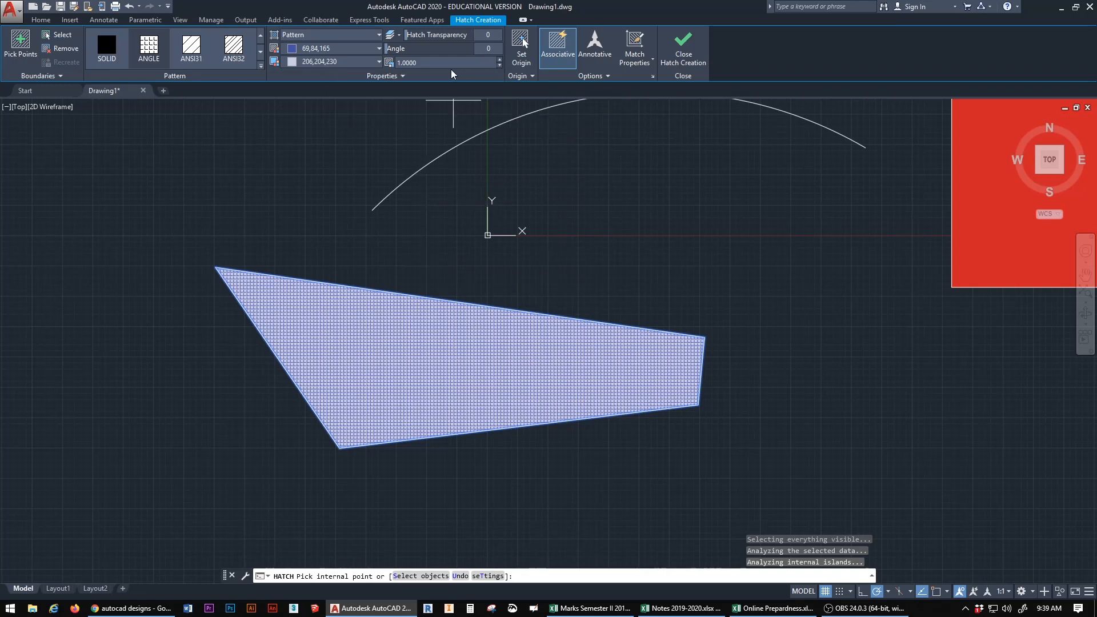
- Reduce the polyline shape's hatch scale step by step to 0.0810
left_click(424, 61)
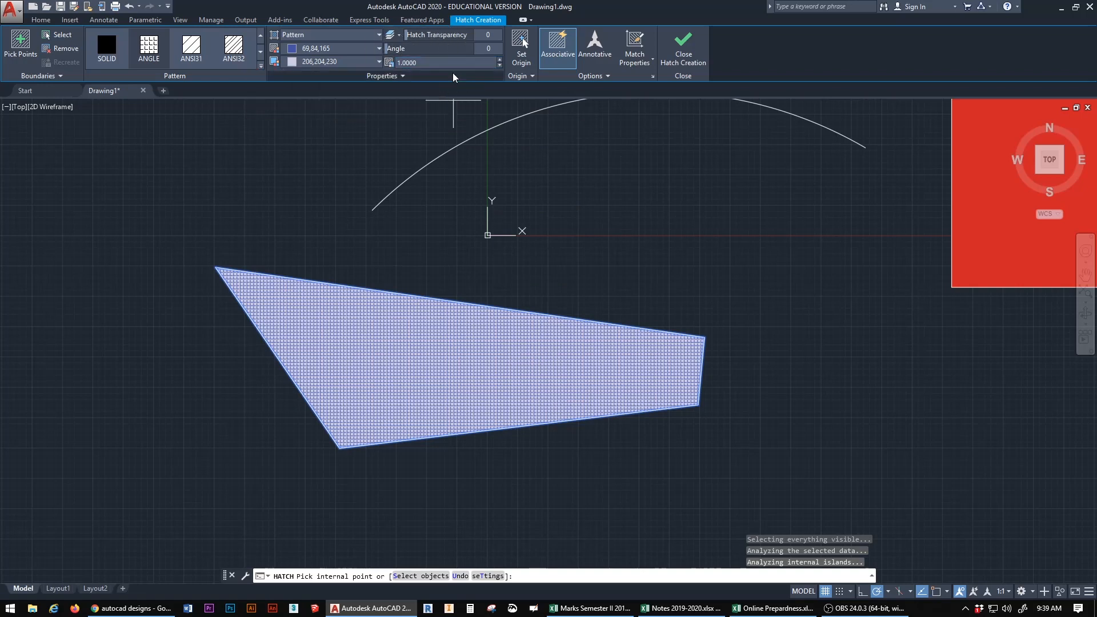
left_click(500, 67)
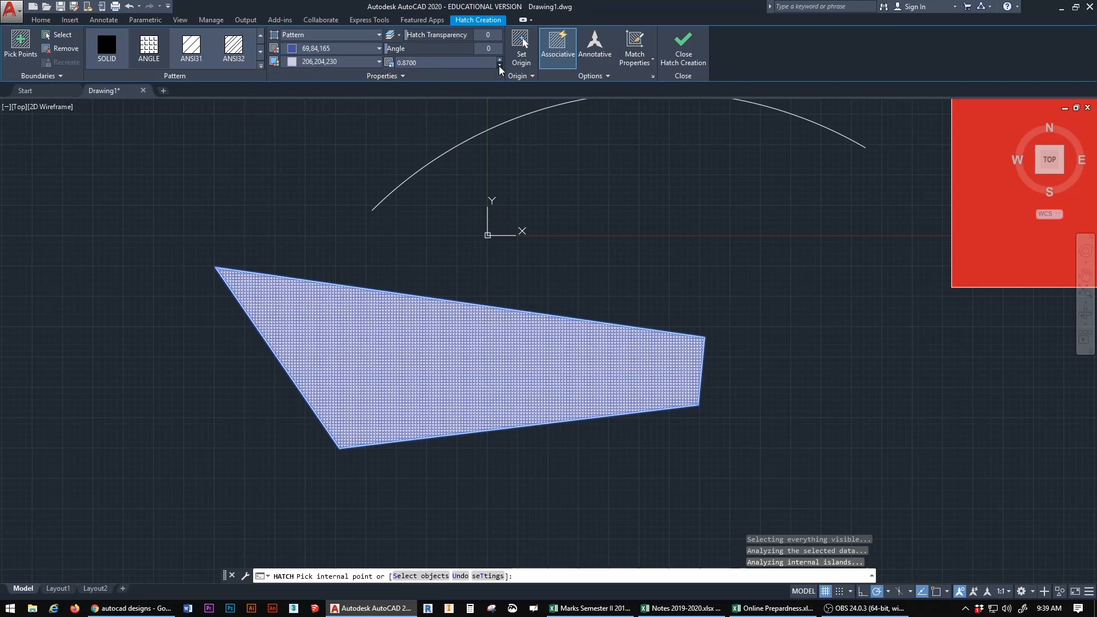
left_click(500, 68)
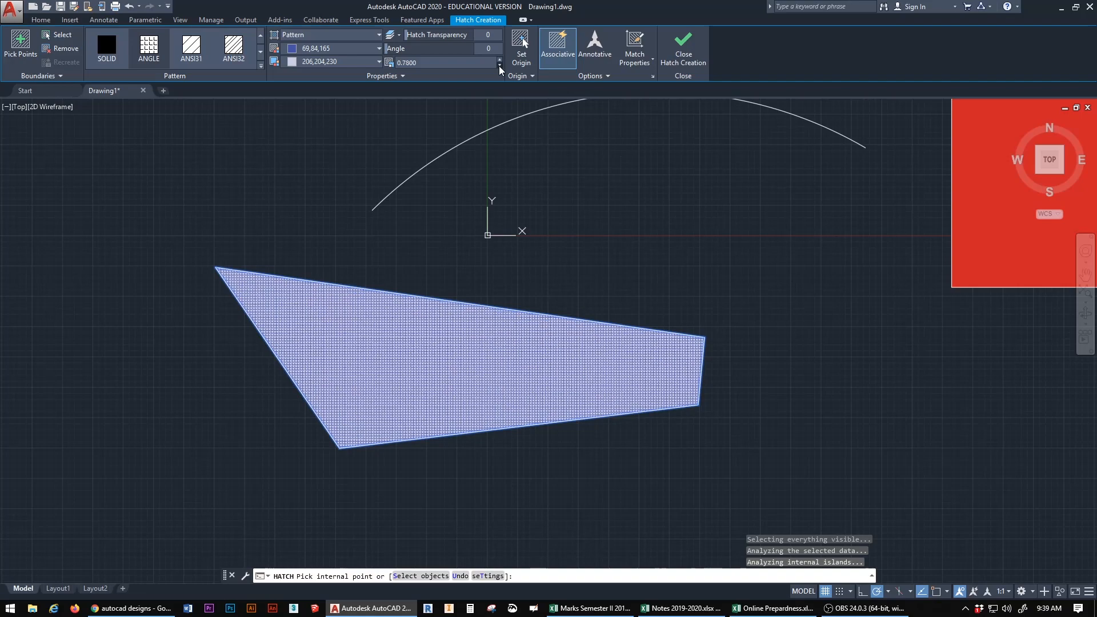
left_click(500, 68)
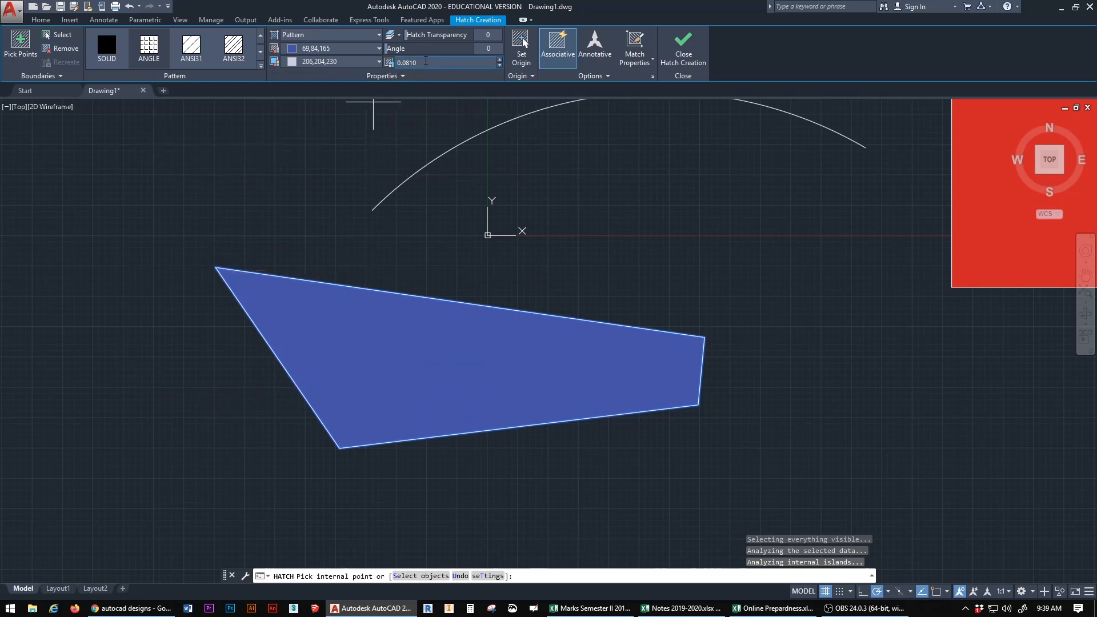
- Set the polyline shape's hatch scale to 10 and finish the hatch
left_click_drag(426, 60, 388, 63)
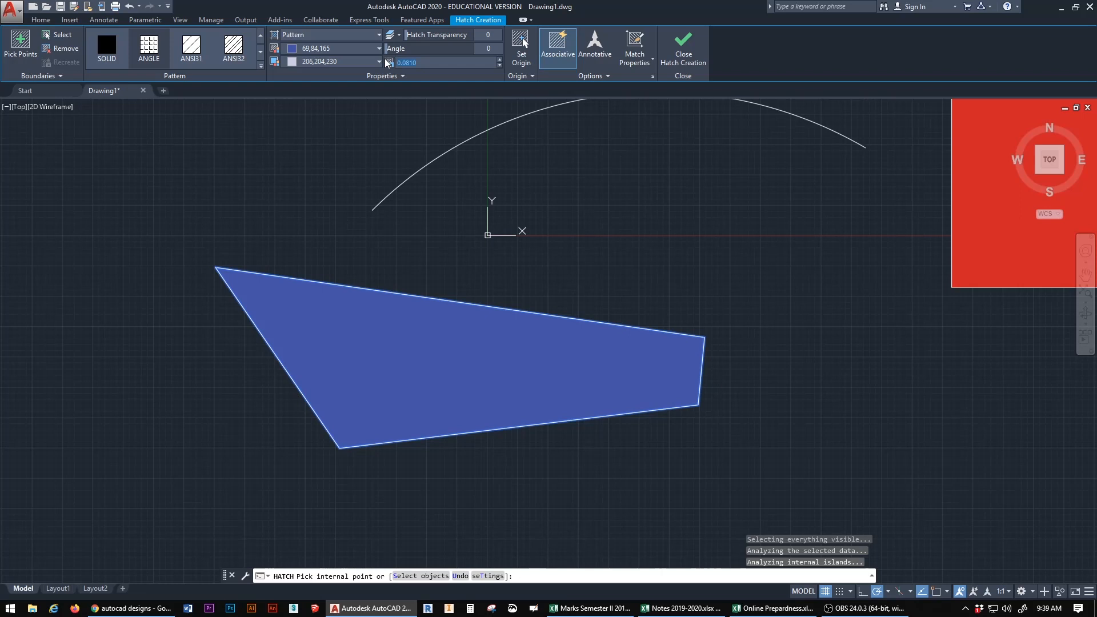
type("10")
key("Return")
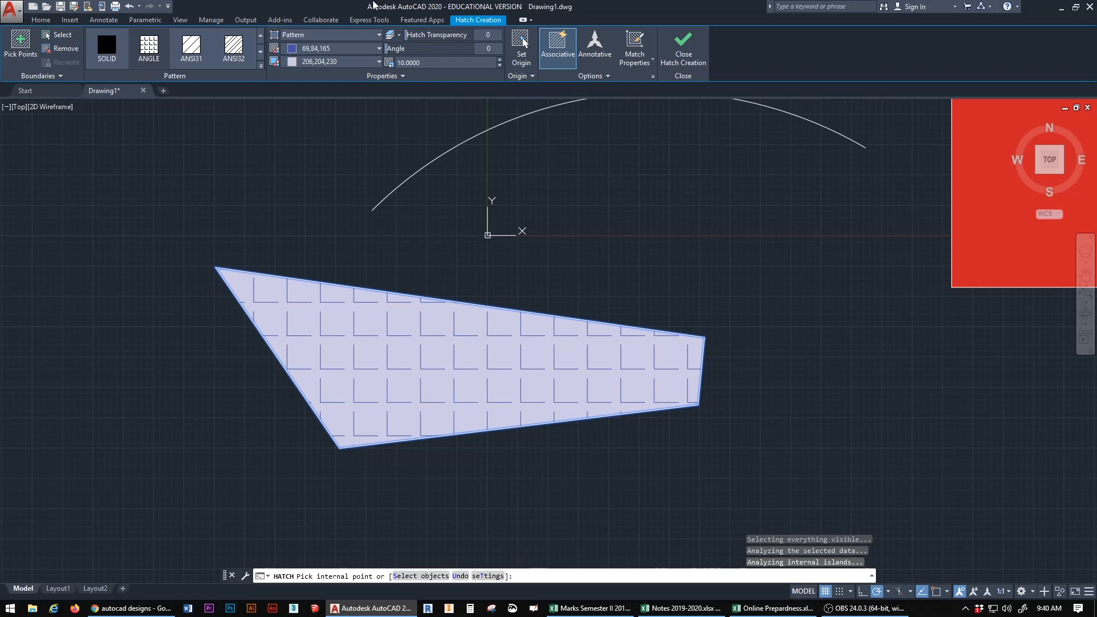
left_click(684, 46)
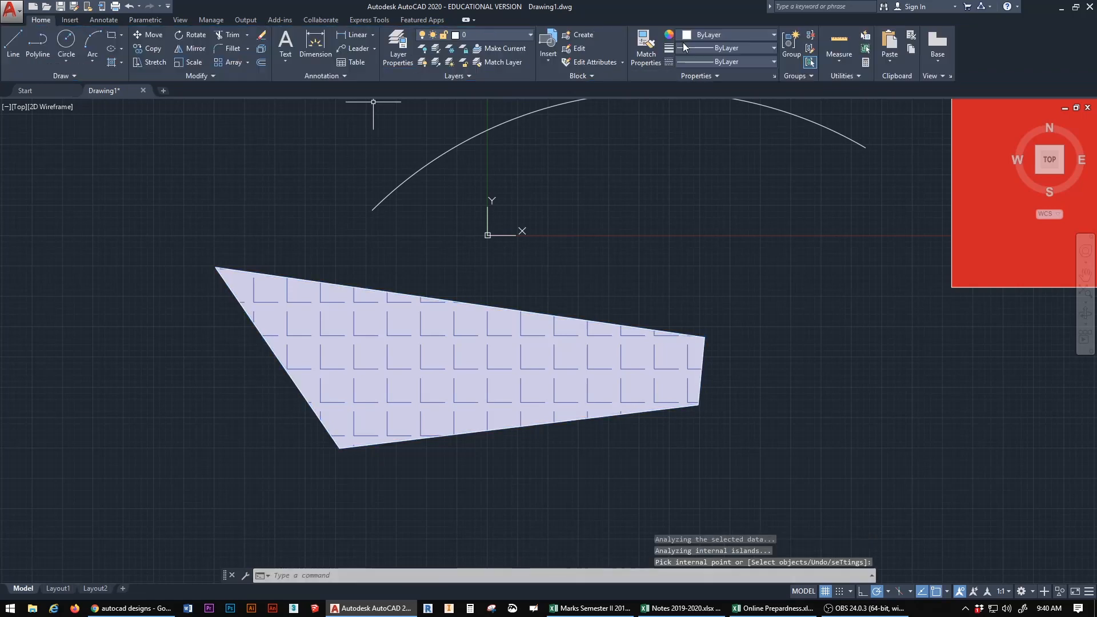
- Draw a circle with a radius of about 9 units overlapping the right end of the hatched polyline shape
left_click(67, 41)
left_click(786, 348)
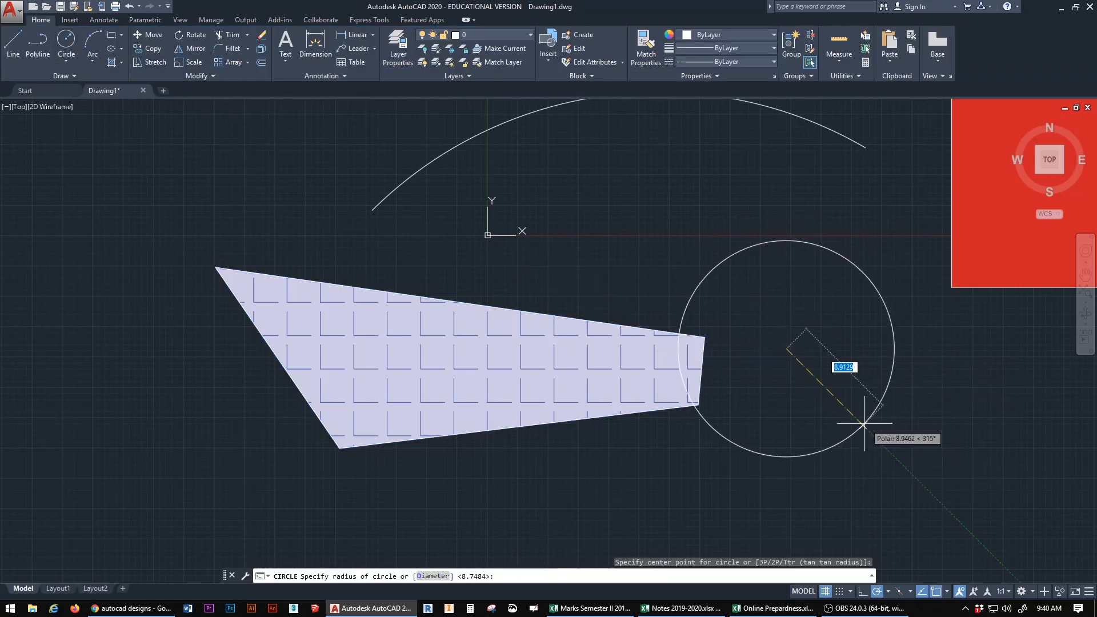
left_click(848, 434)
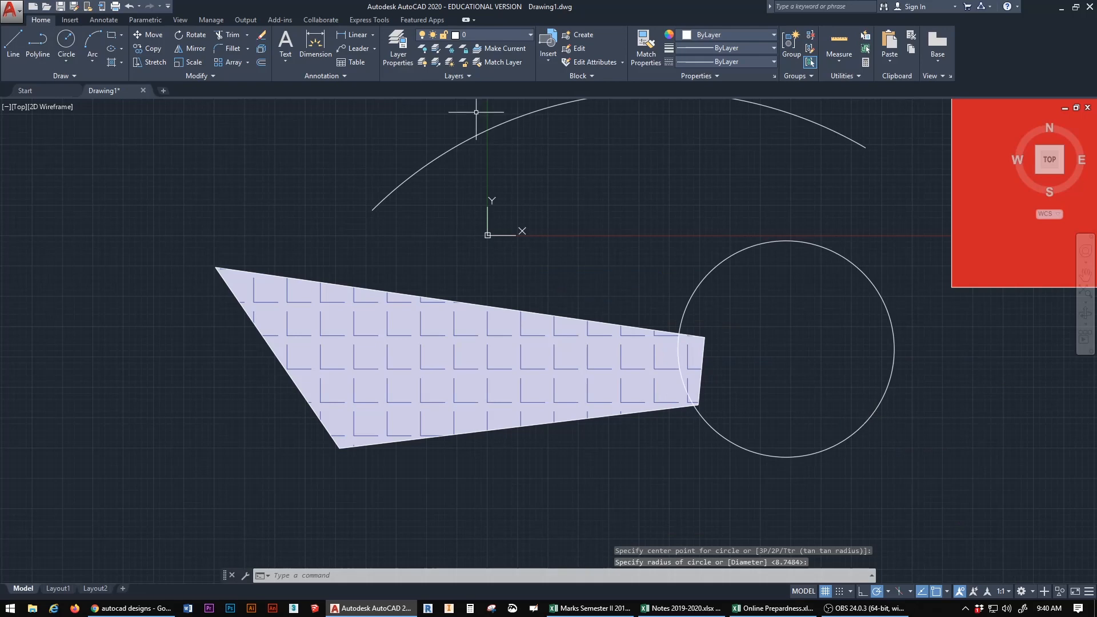
- Fill the new circle outside the overlap with a blue-to-yellow GR_CYLIN gradient and finish the hatch
left_click(113, 63)
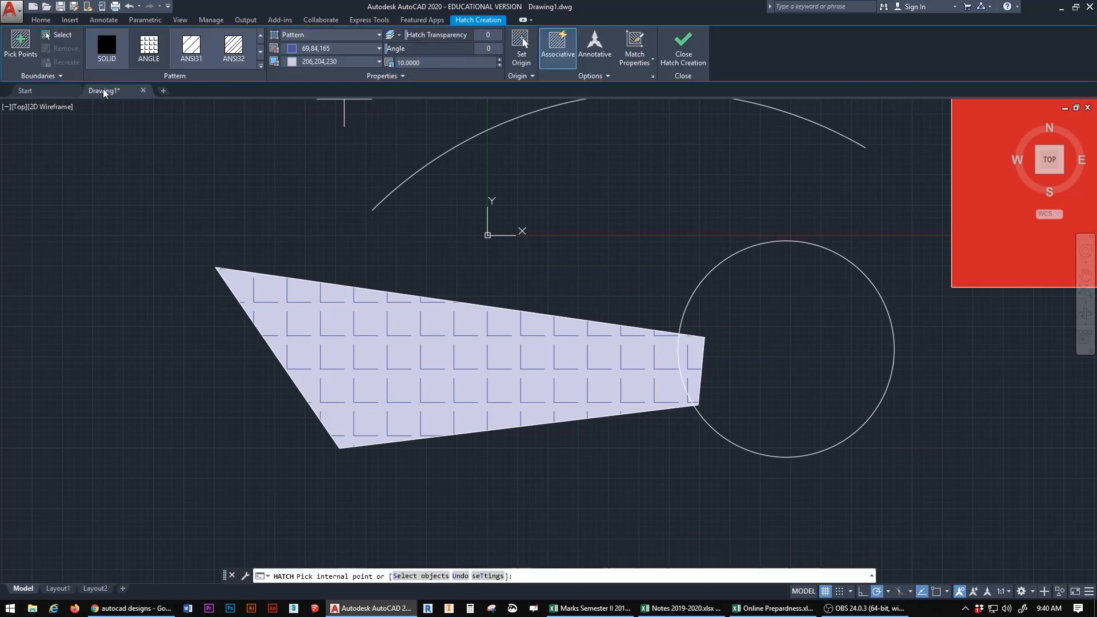
left_click(380, 35)
left_click(324, 61)
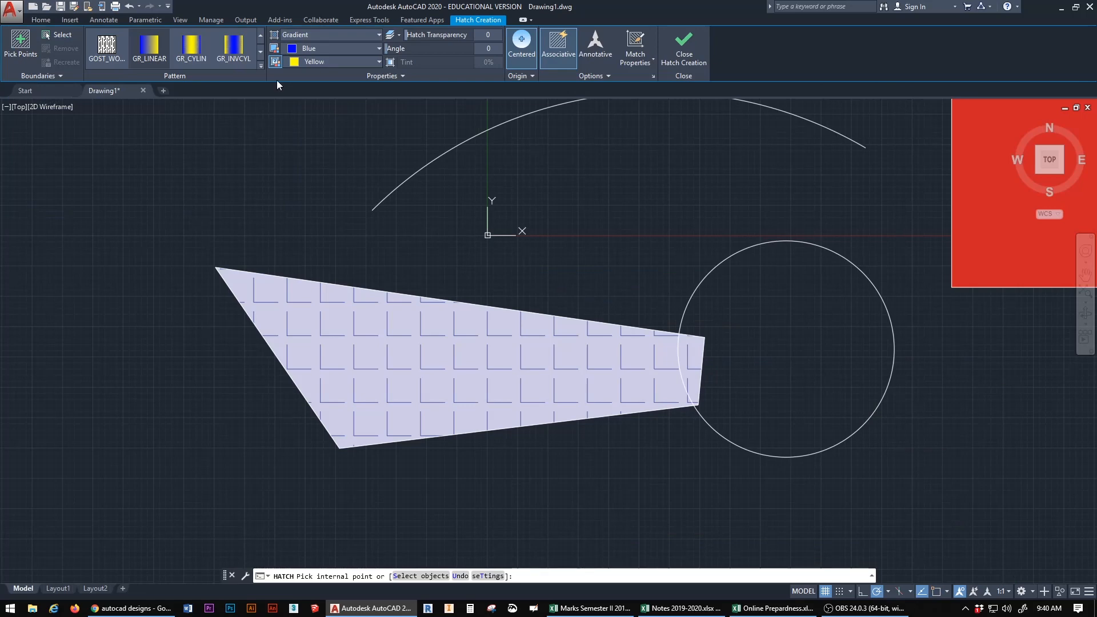
left_click(191, 46)
left_click(863, 364)
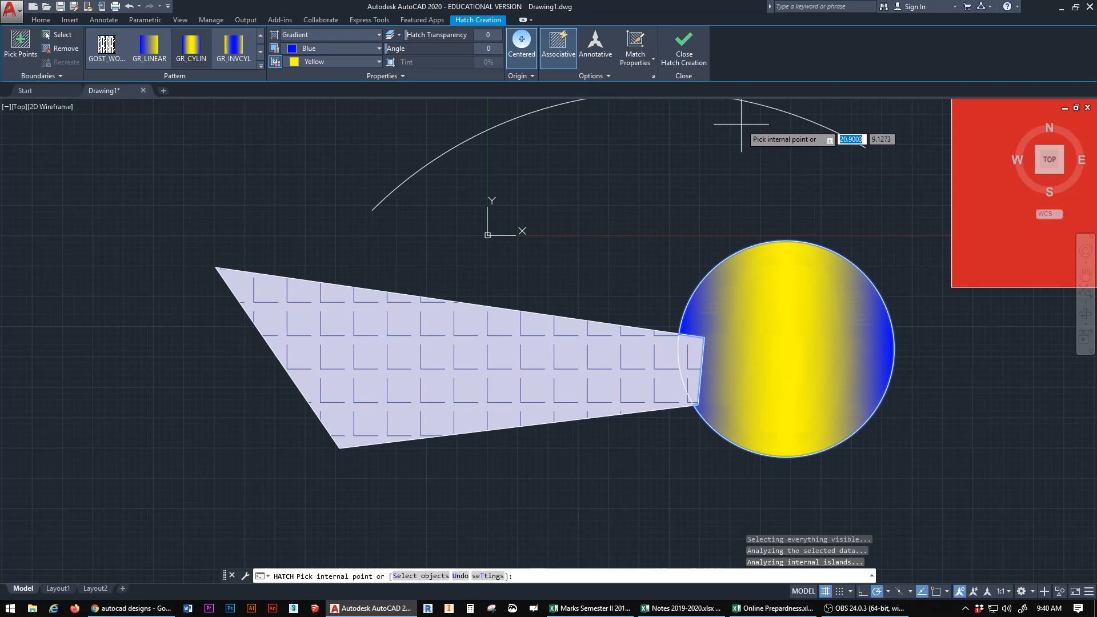
left_click(681, 44)
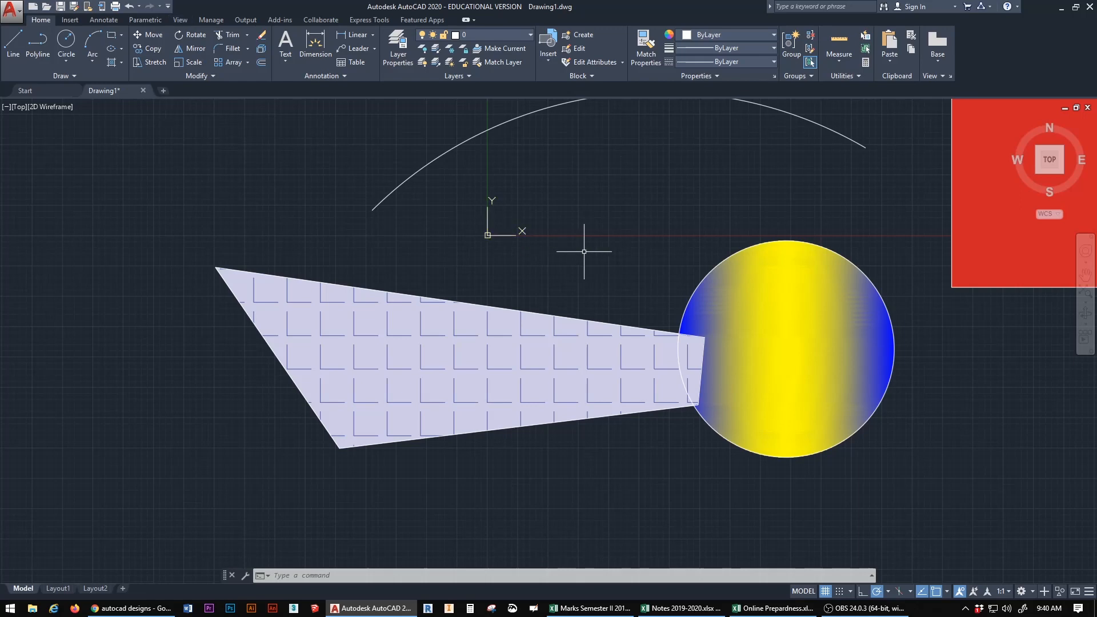
- Move the AR-CONC hatched circle left of the Y axis, to above and left of the polyline shape
scroll(587, 251, "down", 2)
scroll(588, 252, "down", 3)
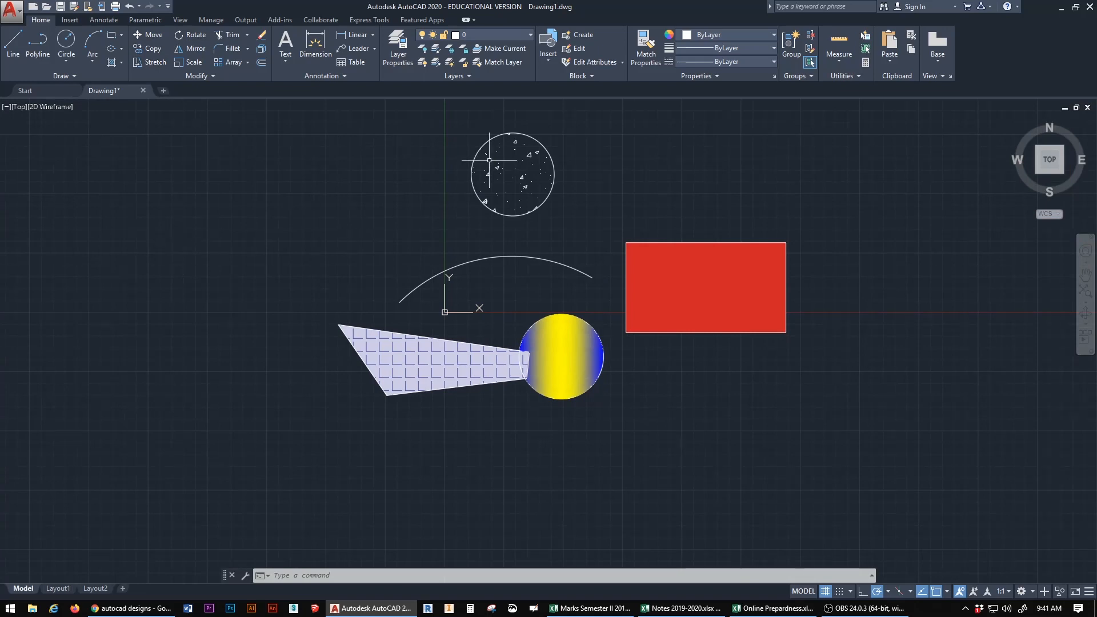
left_click(539, 138)
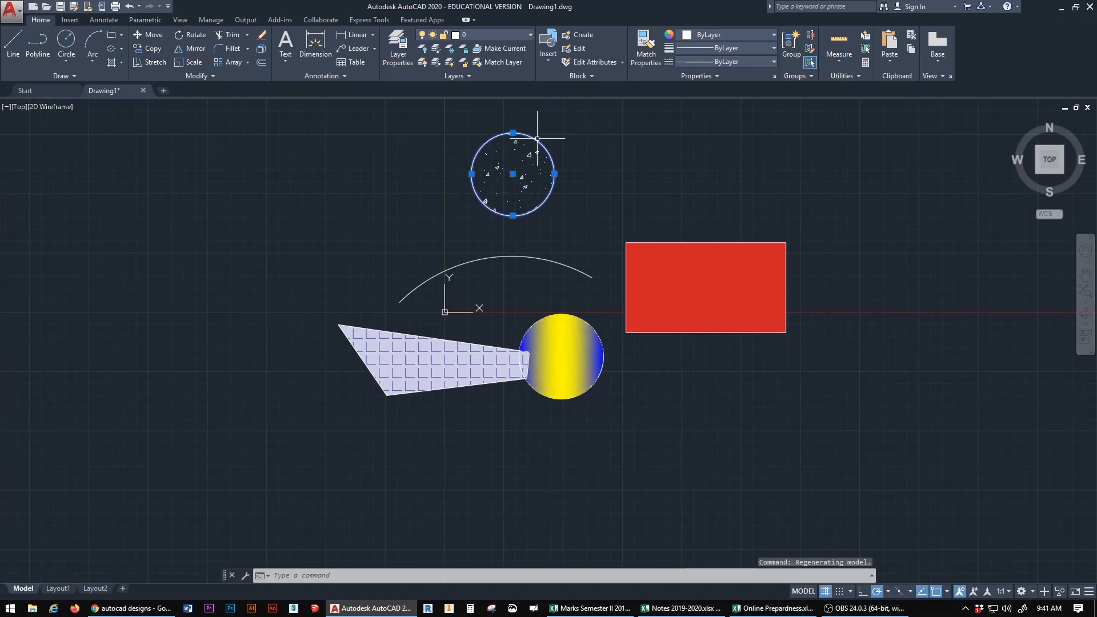
left_click_drag(540, 148, 317, 173)
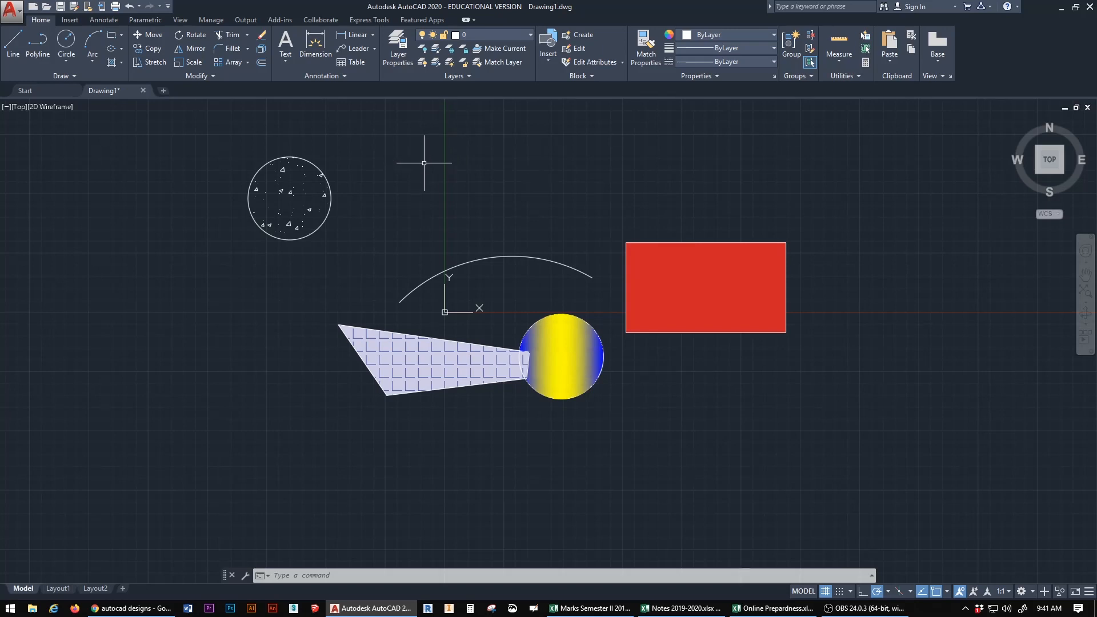
- Move the red rectangle by its lower-left corner onto the upper-left vertex of the hatched polyline shape
left_click(152, 35)
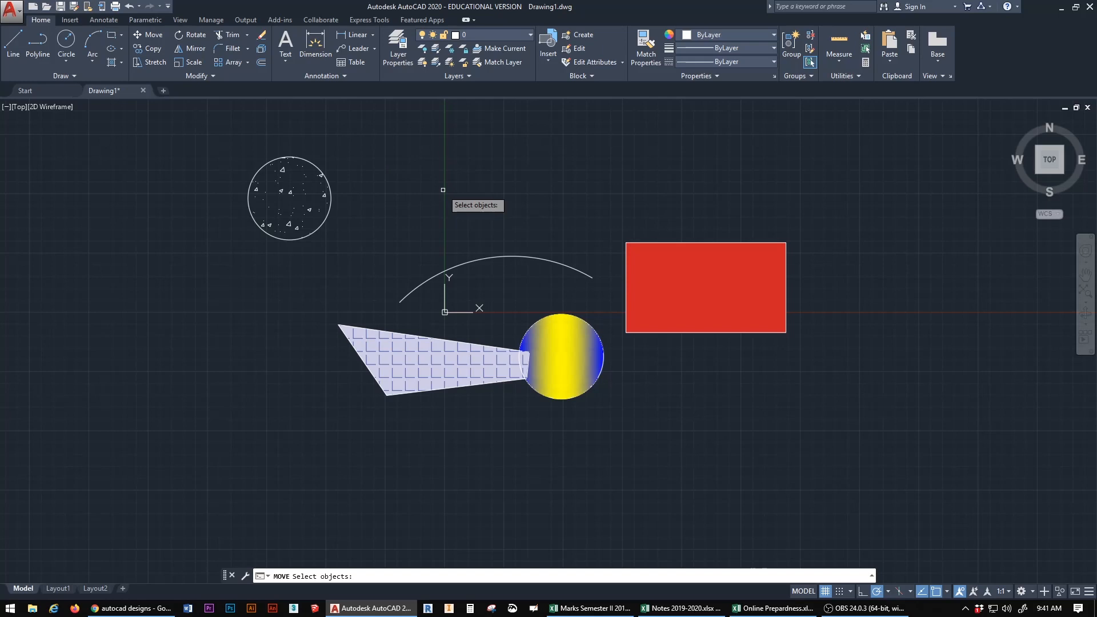
left_click(705, 242)
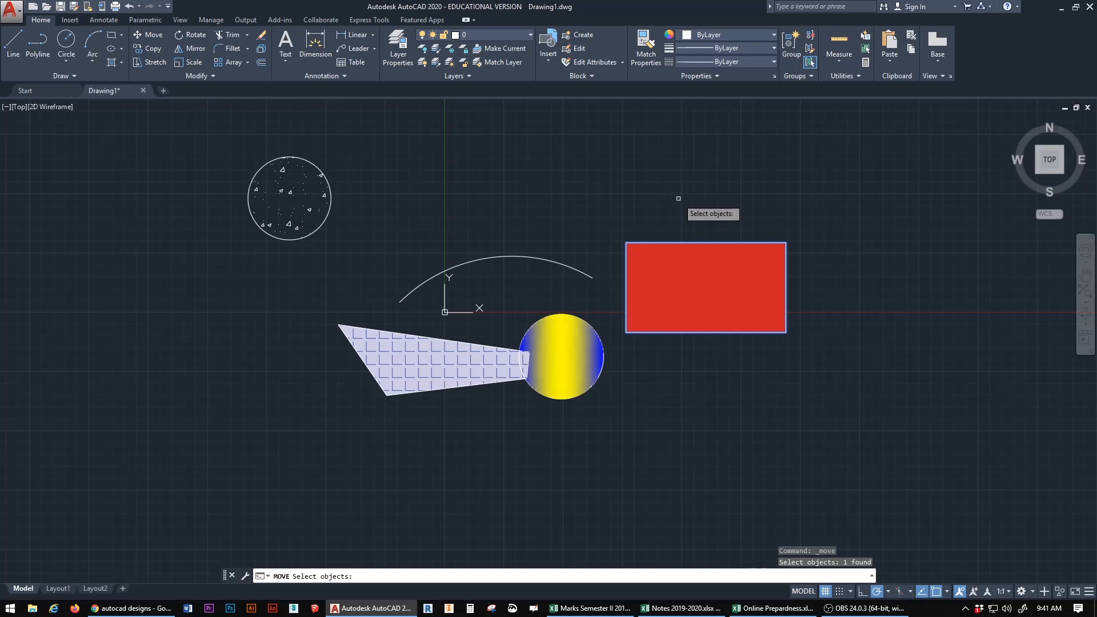
key("Return")
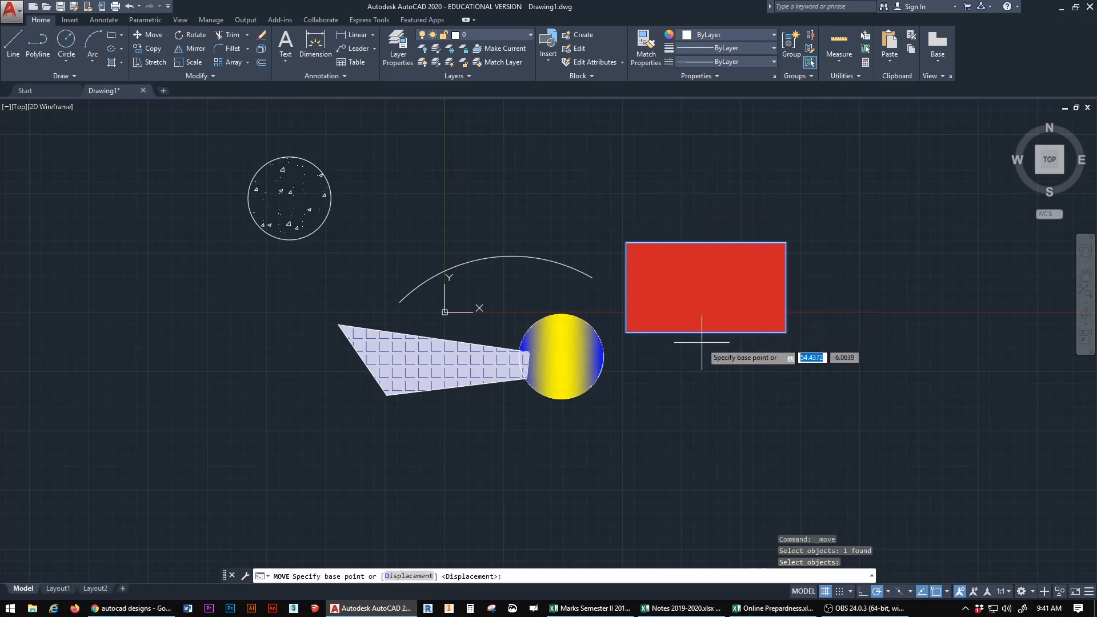
left_click(627, 333)
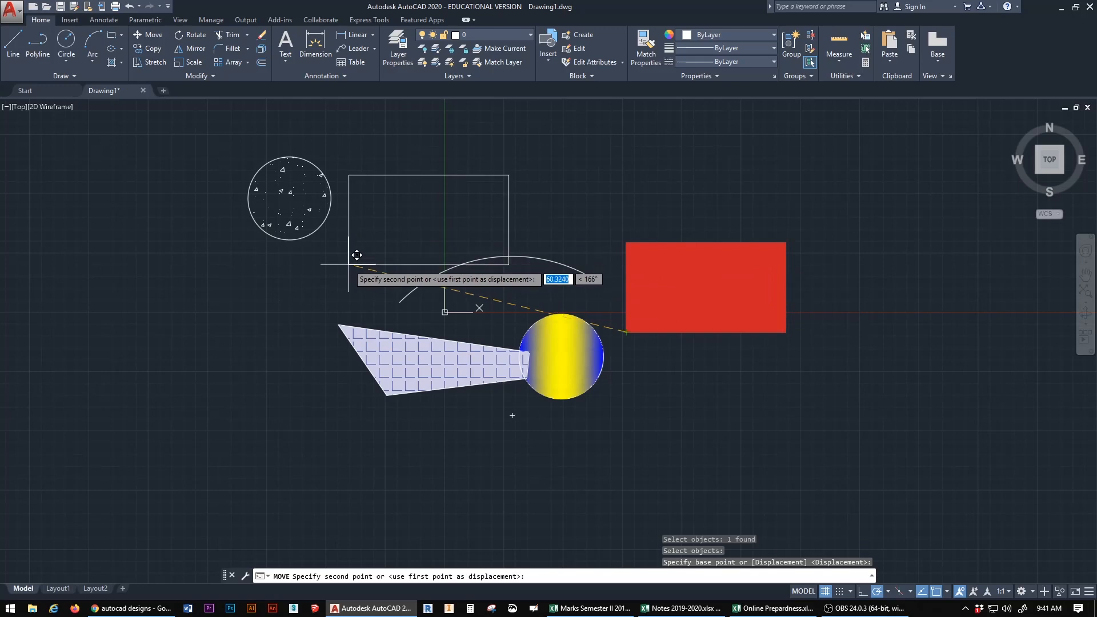
left_click(337, 323)
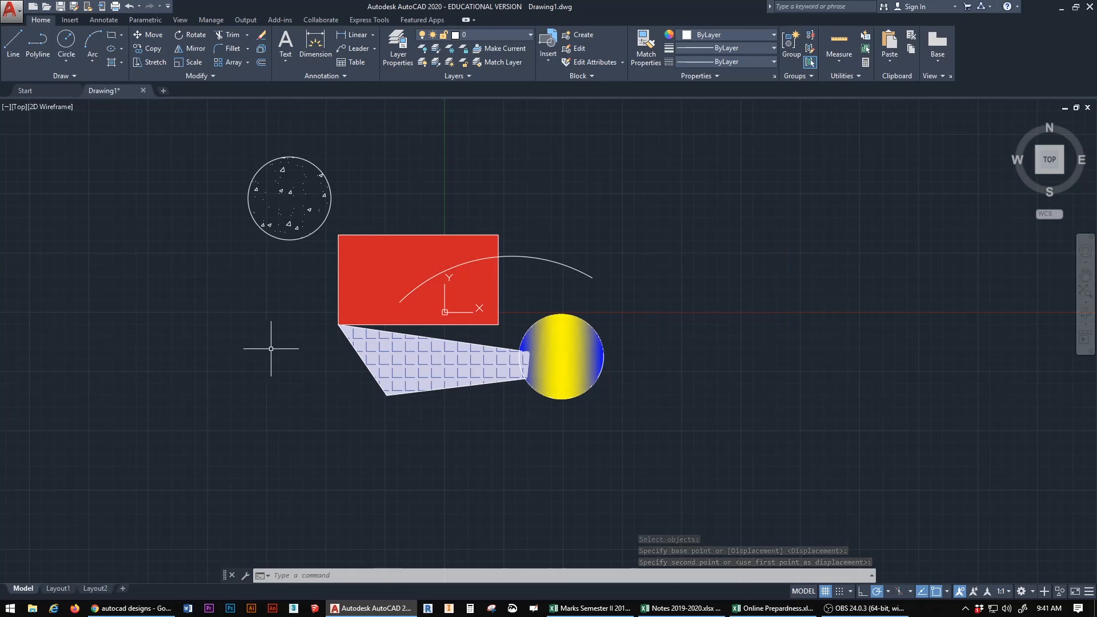
- Move the red rectangle by its upper-left corner onto the bottom vertex of the hatched polyline shape
left_click(152, 36)
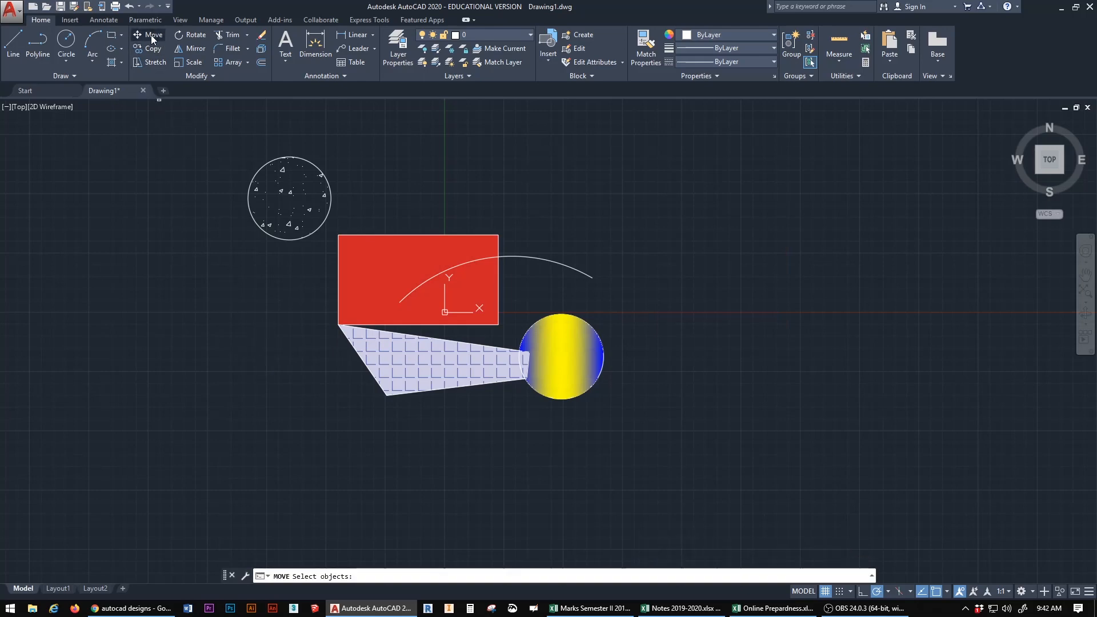
left_click(420, 234)
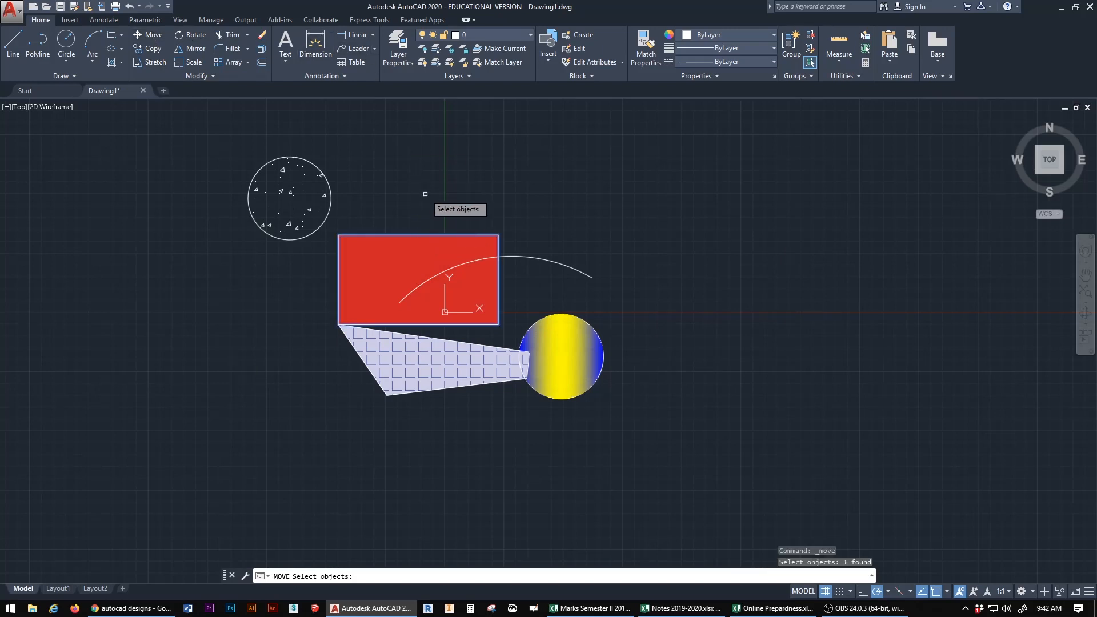
key("Return")
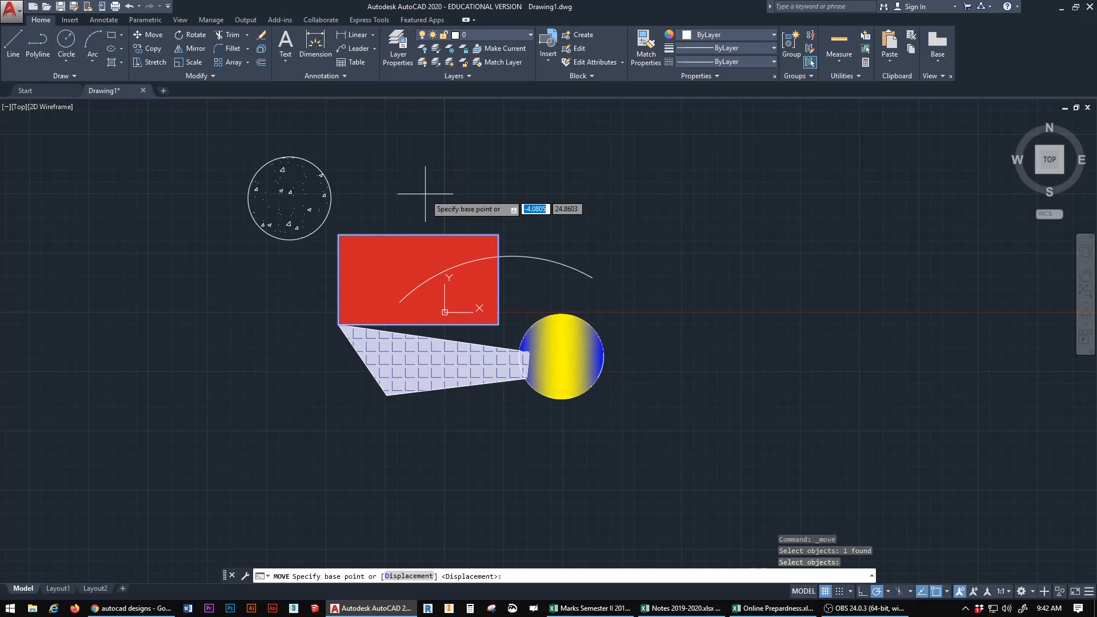
left_click(337, 234)
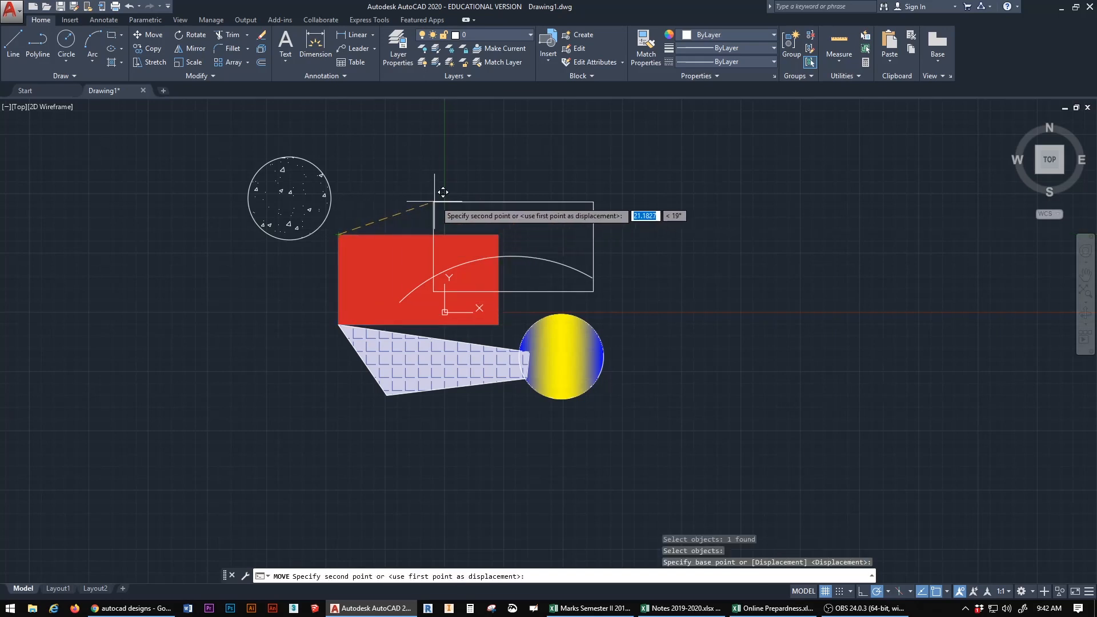
left_click(394, 387)
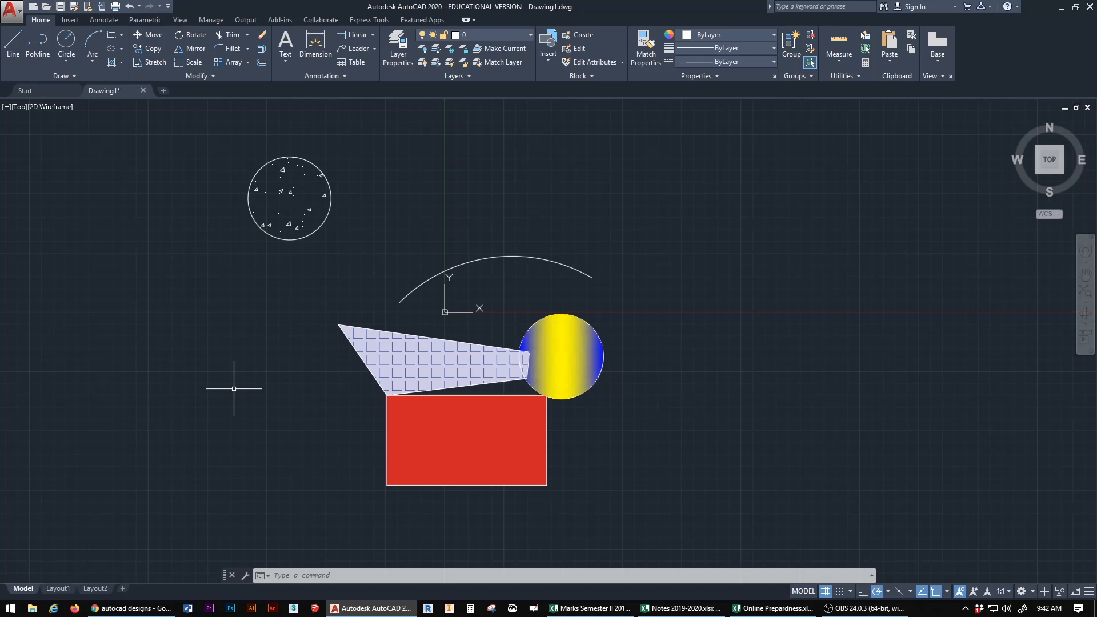
- Copy the polyline outline from its upper-left vertex four times, placing two copies above the original and two to the right of those
mouse_move(445, 355)
left_click(147, 55)
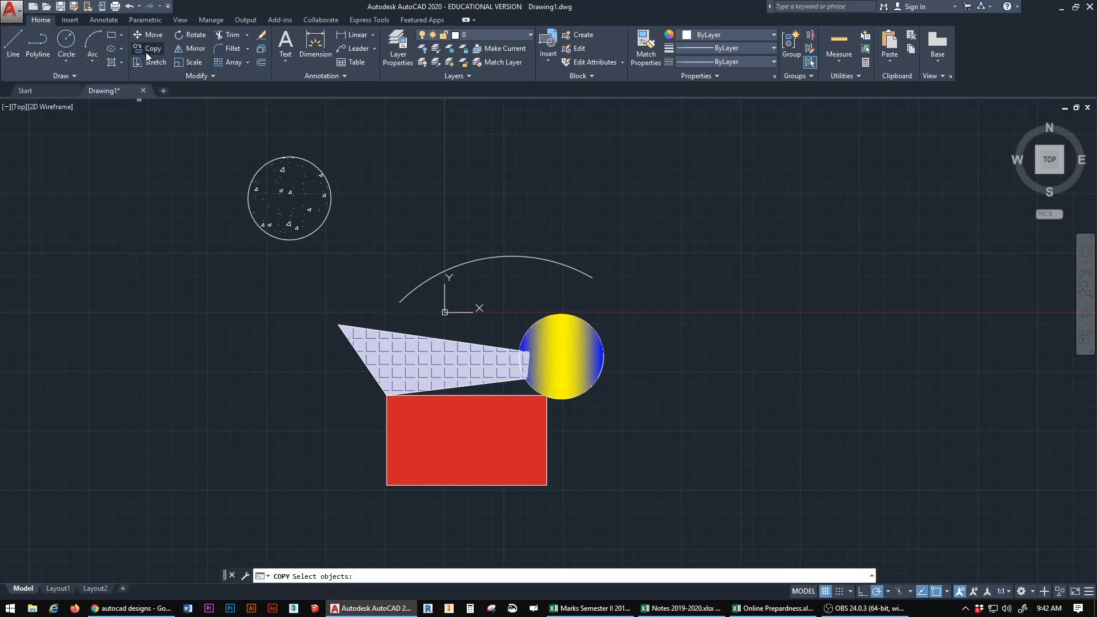
left_click(340, 325)
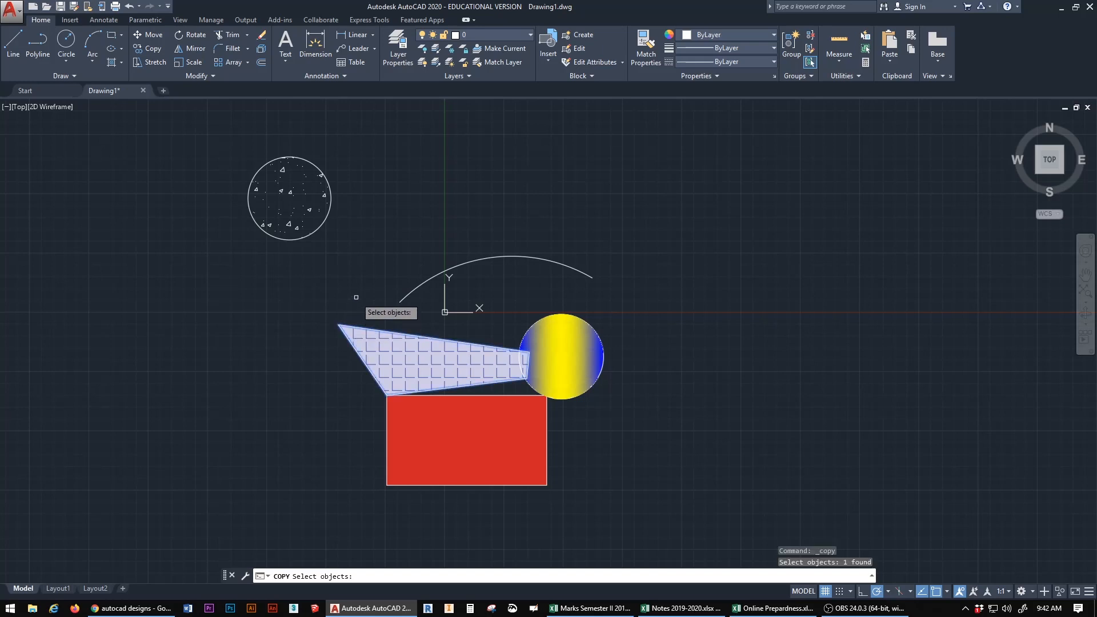
key("Return")
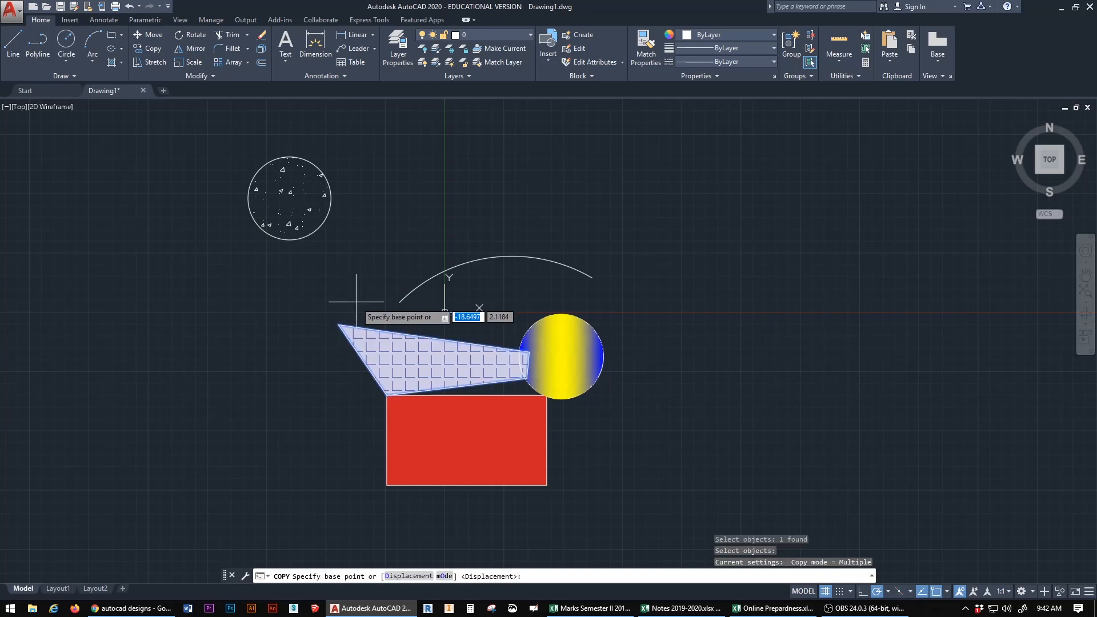
left_click(340, 325)
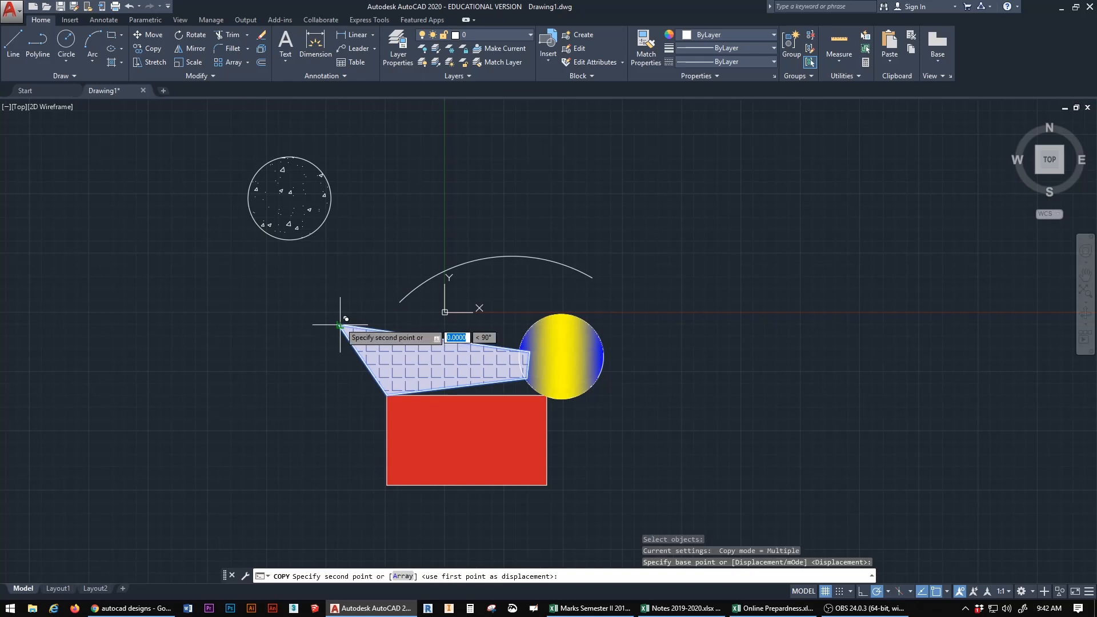
left_click(340, 232)
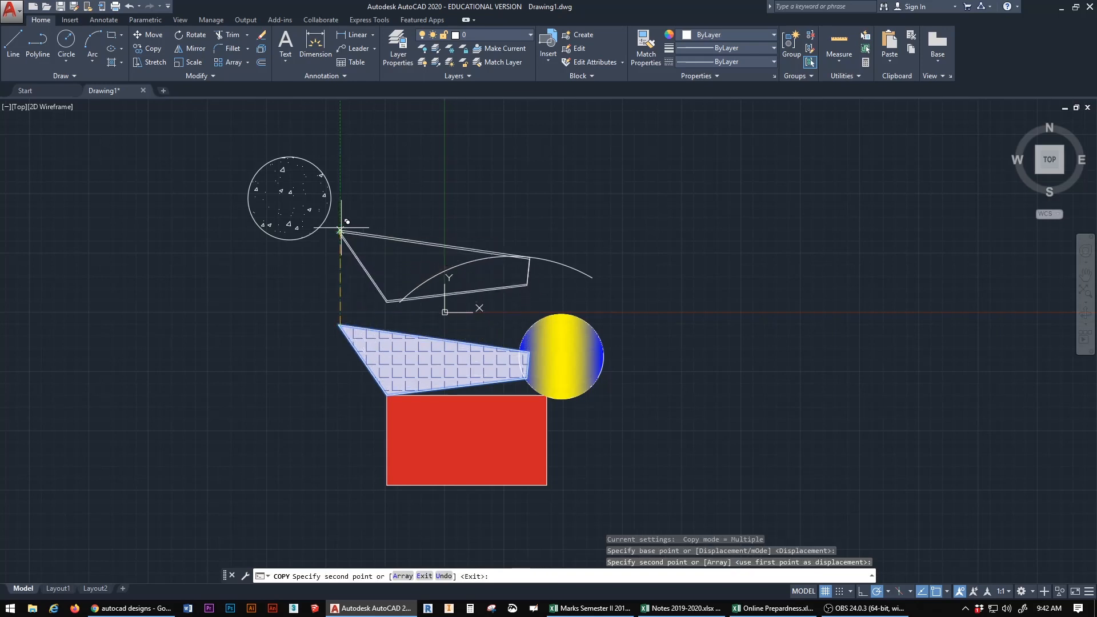
left_click(340, 138)
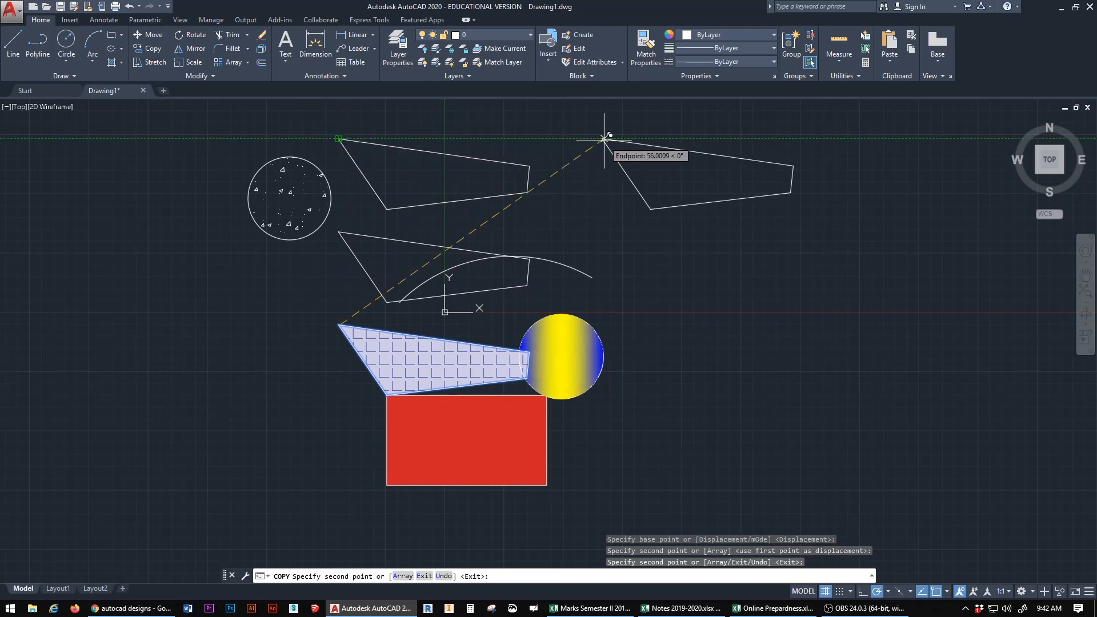
left_click(607, 140)
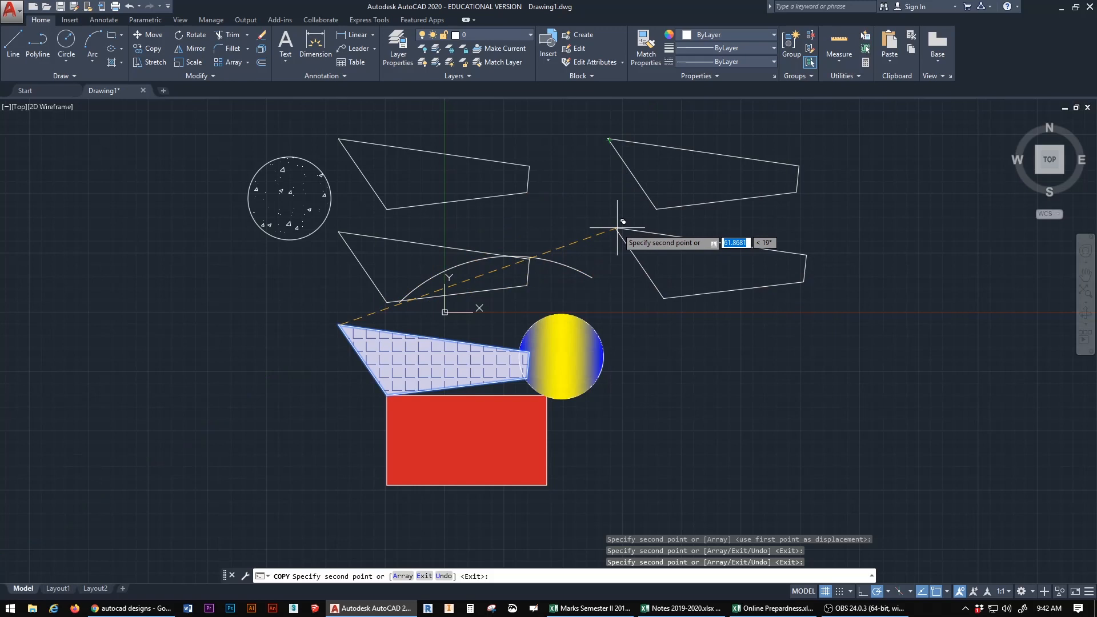
left_click(614, 235)
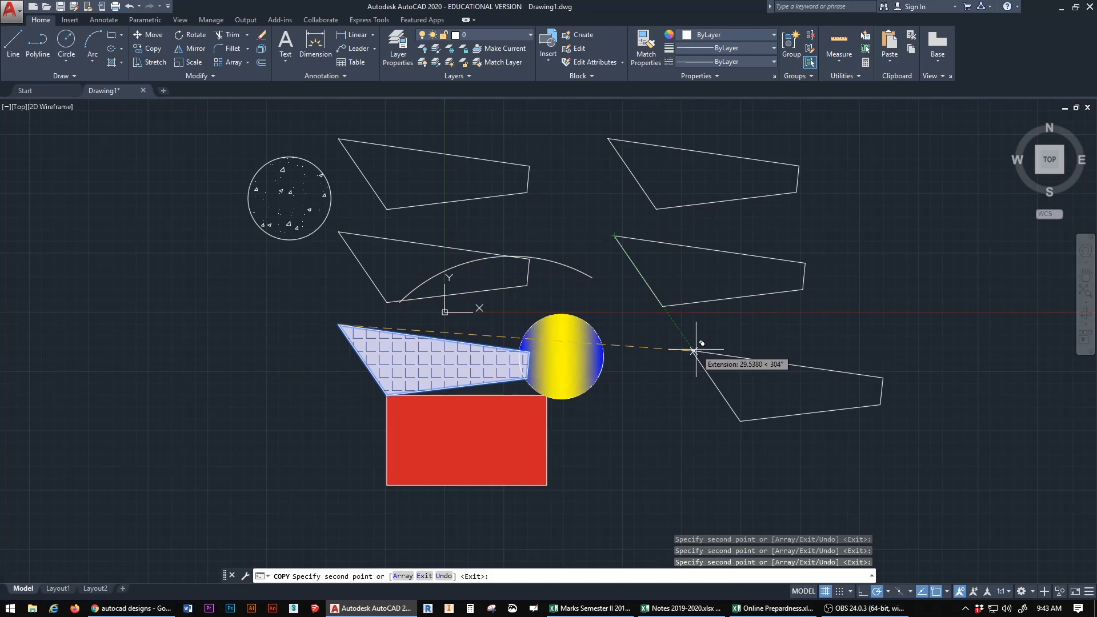
right_click(694, 351)
left_click(714, 354)
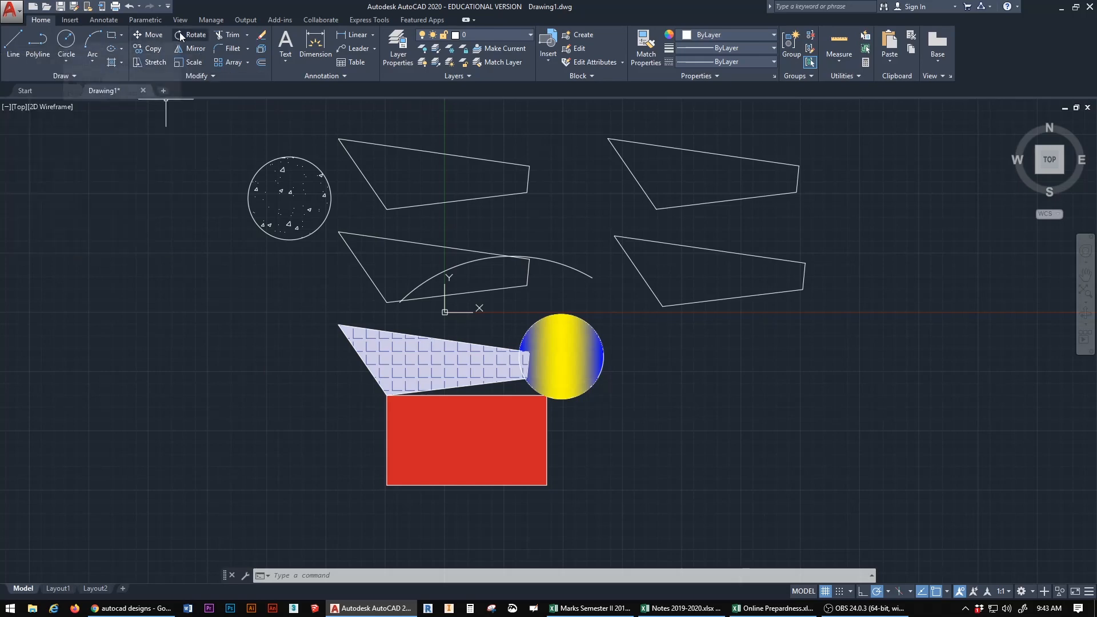
- Rotate the upper-right polyline copy by 90 degrees about its upper-left vertex
left_click(194, 36)
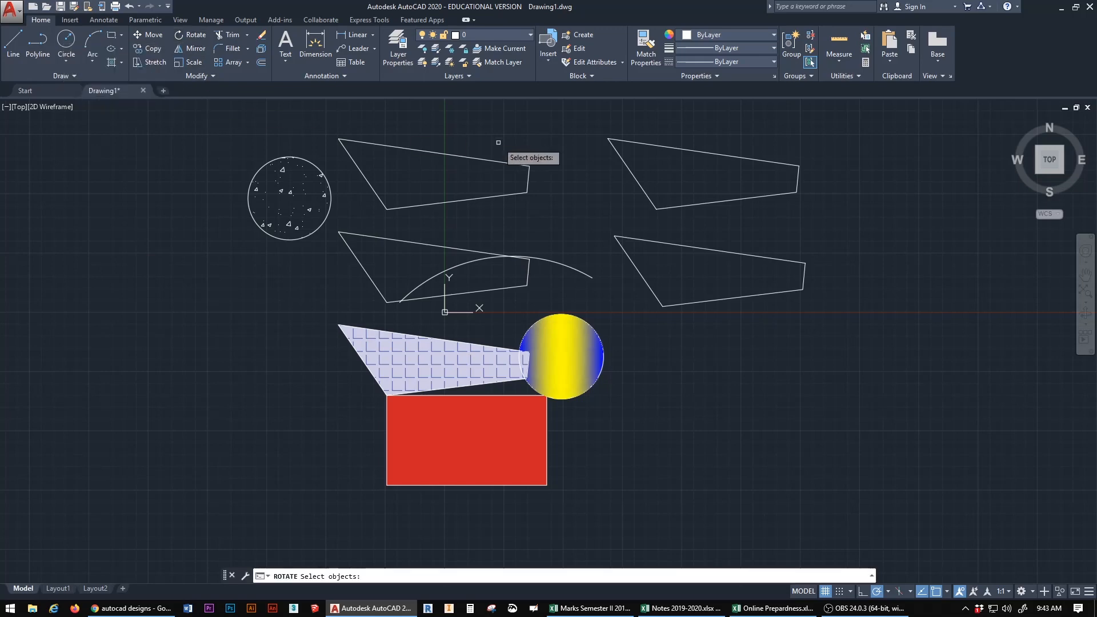
left_click(711, 202)
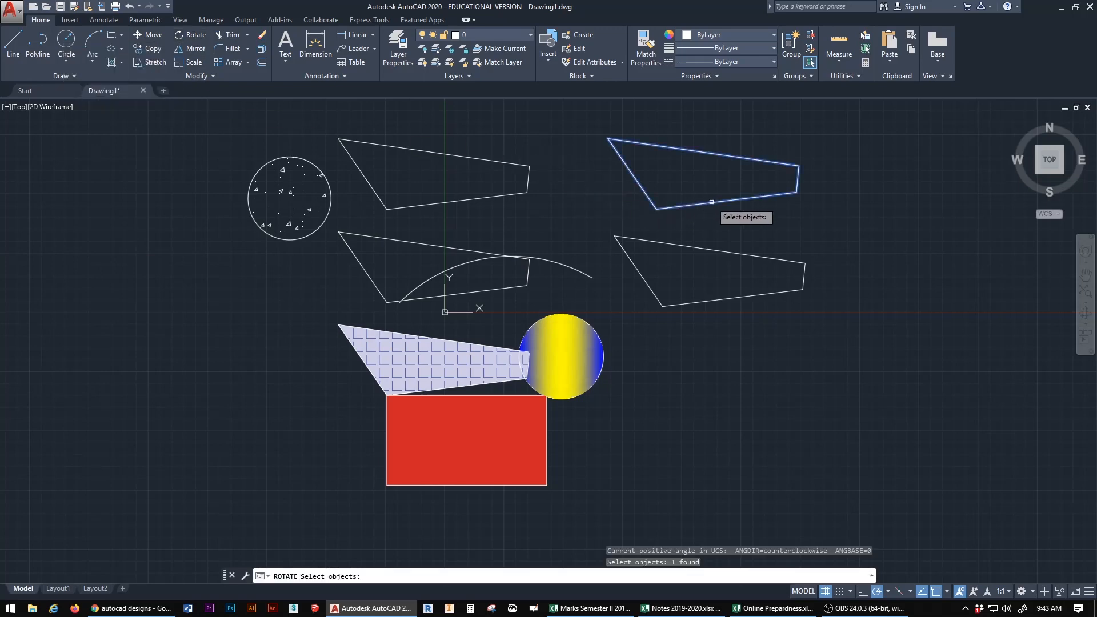
key("Return")
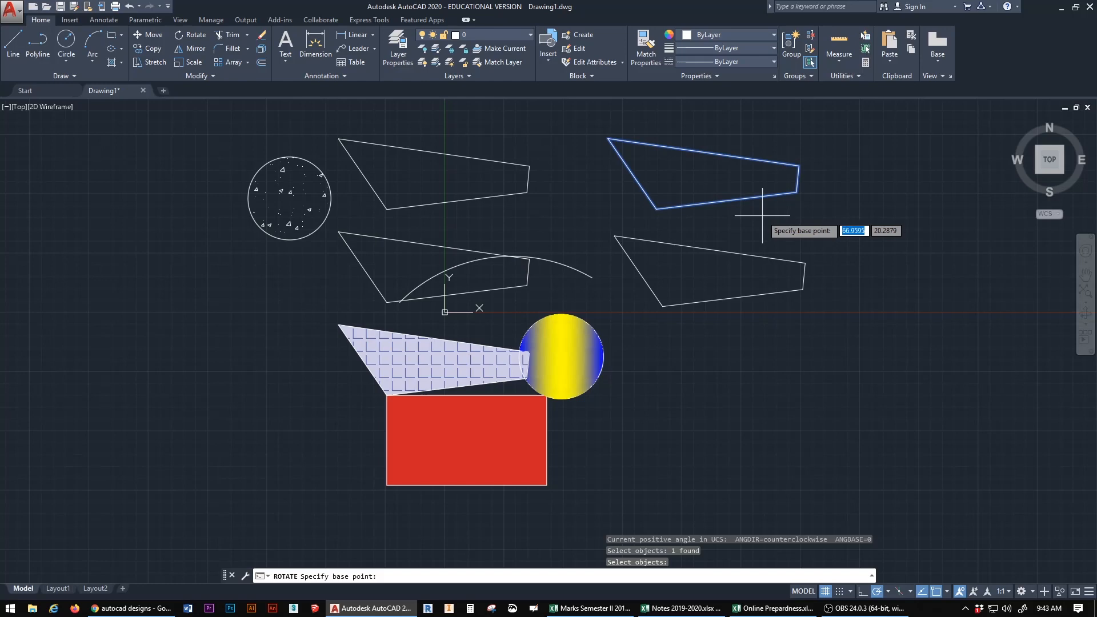
left_click(609, 138)
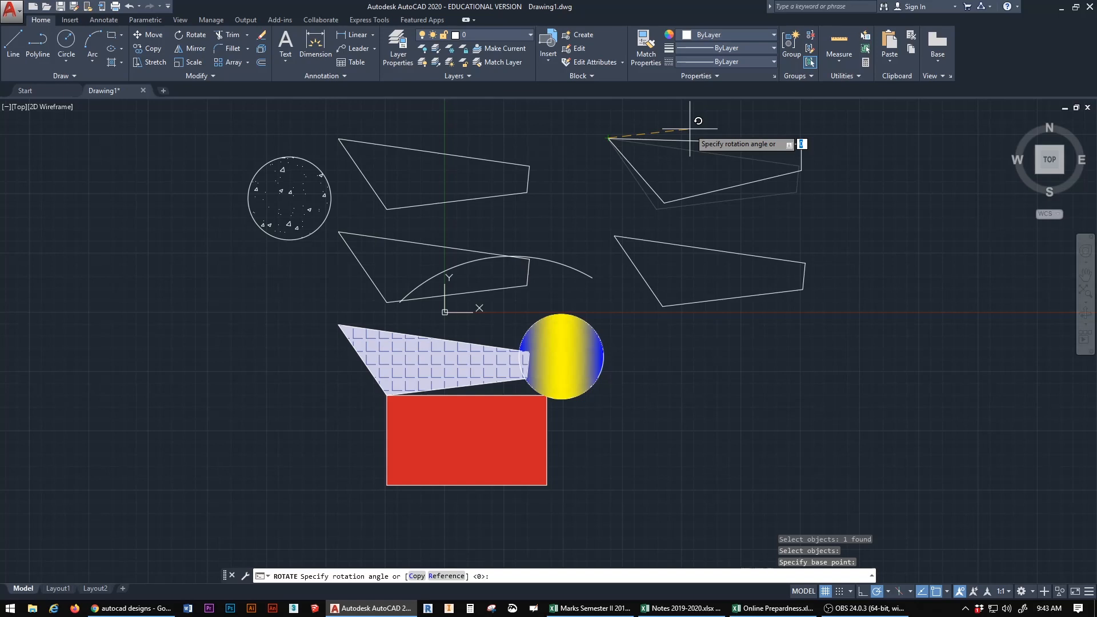
type("90")
key("Return")
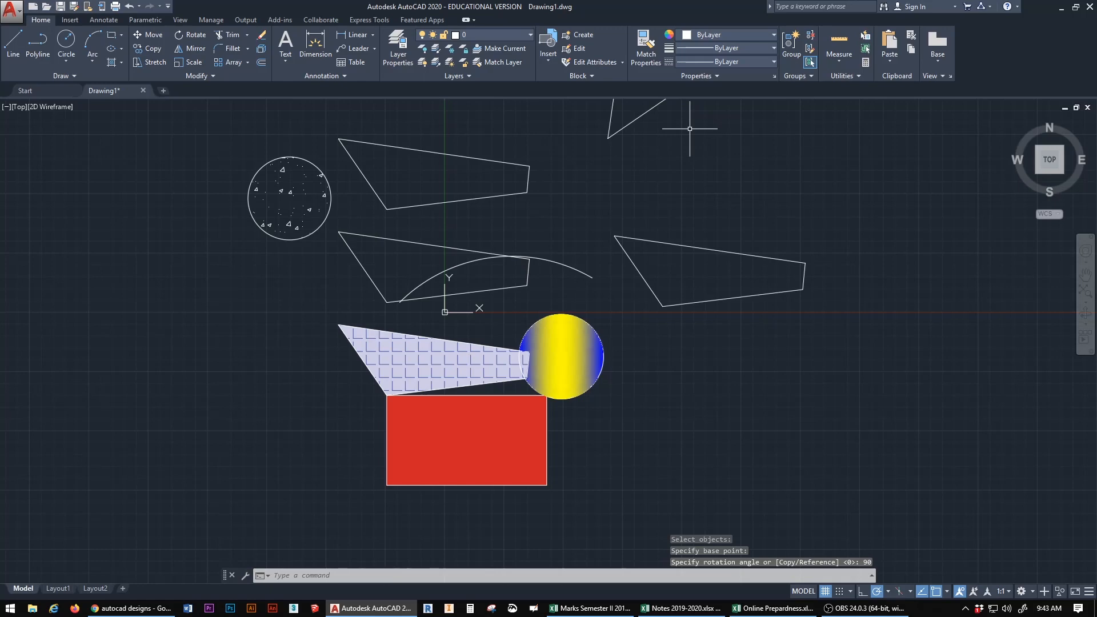
scroll(690, 129, "down", 4)
middle_click_drag(673, 171, 608, 327)
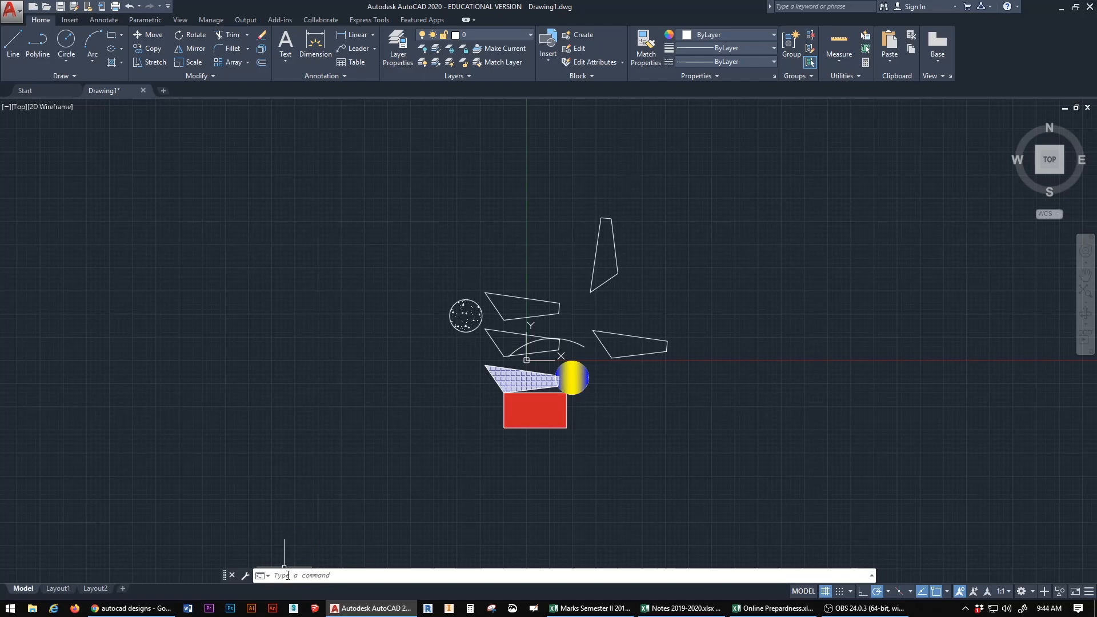
type("copy")
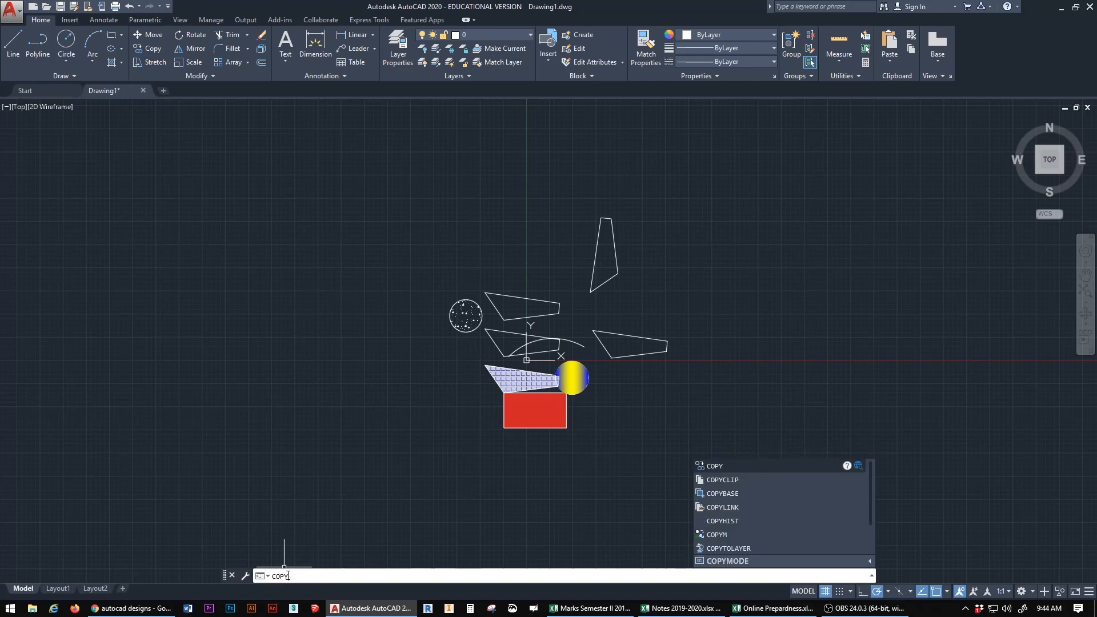
key("Return")
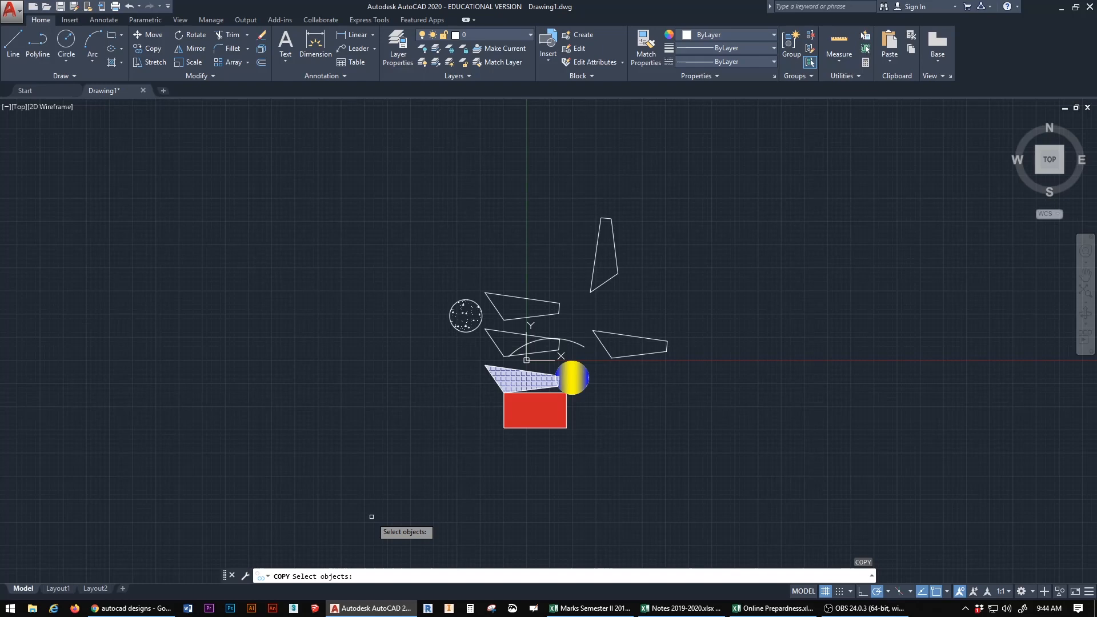
key("Escape")
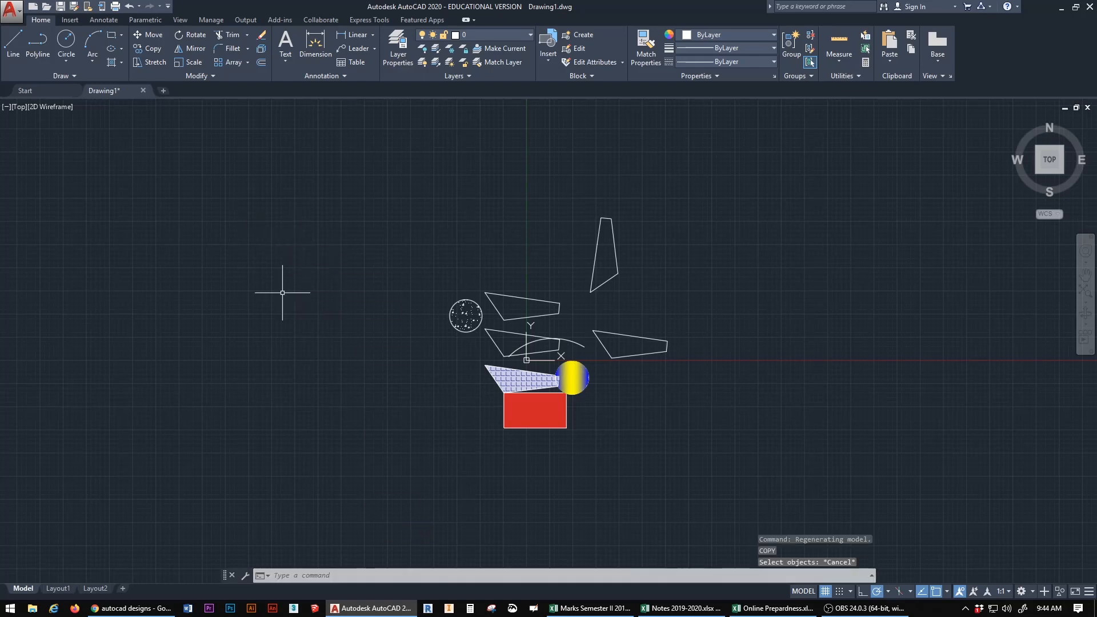
- Erase all the objects in the drawing, leaving an empty area beside the origin to work in
mouse_move(407, 197)
left_mouse_down()
mouse_move(674, 446)
mouse_move(724, 466)
left_mouse_up()
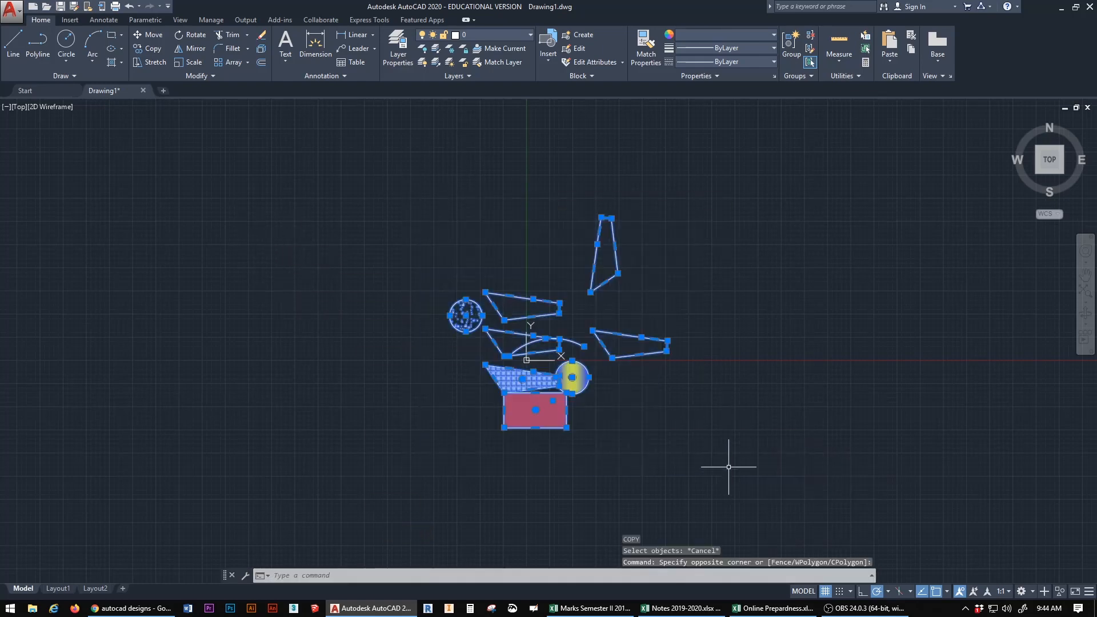
key("Delete")
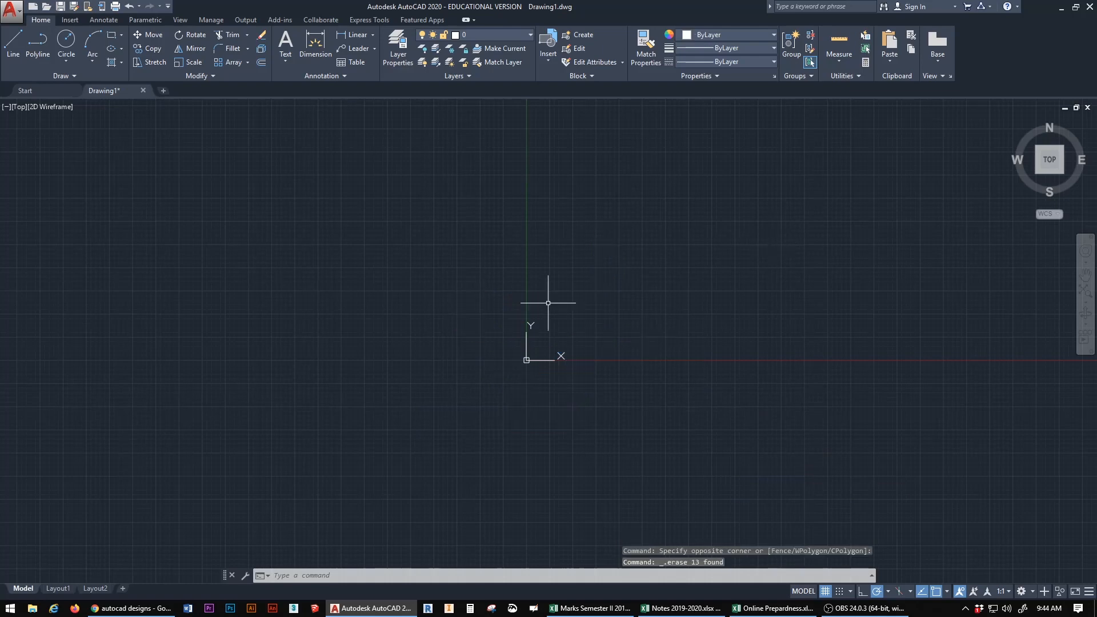
scroll(466, 360, "up", 3)
mouse_move(544, 354)
middle_mouse_down()
mouse_move(381, 357)
mouse_move(206, 341)
mouse_move(575, 333)
mouse_move(255, 311)
mouse_move(610, 355)
mouse_move(343, 311)
mouse_move(590, 341)
mouse_move(317, 360)
mouse_move(605, 358)
mouse_move(304, 350)
mouse_move(621, 360)
mouse_move(385, 362)
mouse_move(475, 367)
mouse_move(405, 369)
middle_mouse_up()
scroll(323, 337, "up", 2)
scroll(324, 337, "down", 1)
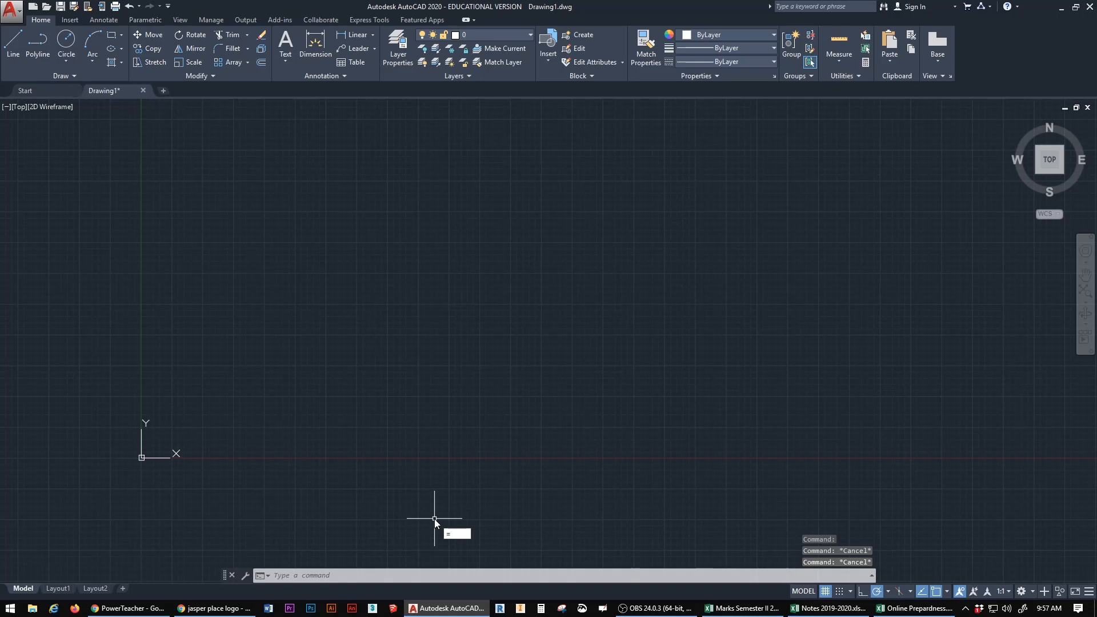
- Switch to the Chrome image search for the Jasper Place logo and copy the enlarged red-and-black hexagonal logo image
key("Escape")
left_click(212, 608)
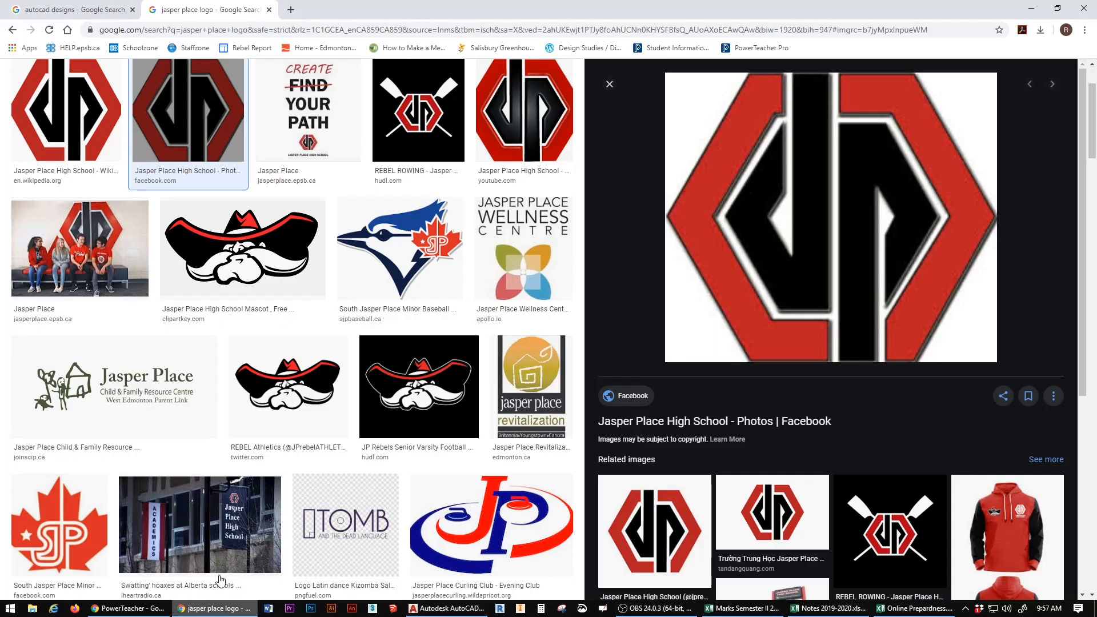
scroll(285, 371, "up", 2)
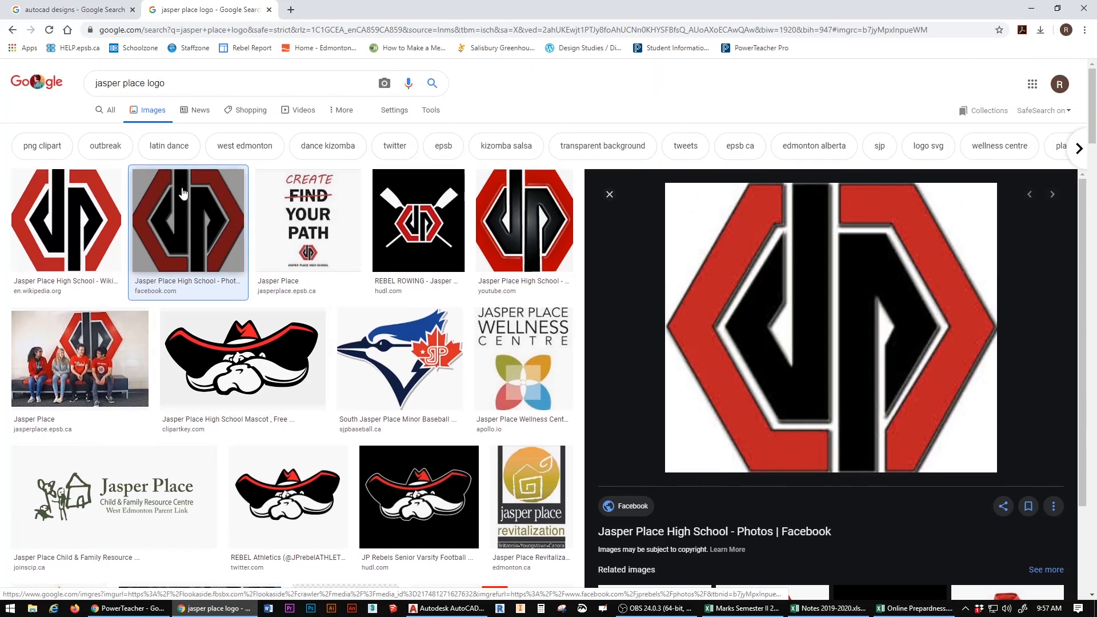
right_click(759, 268)
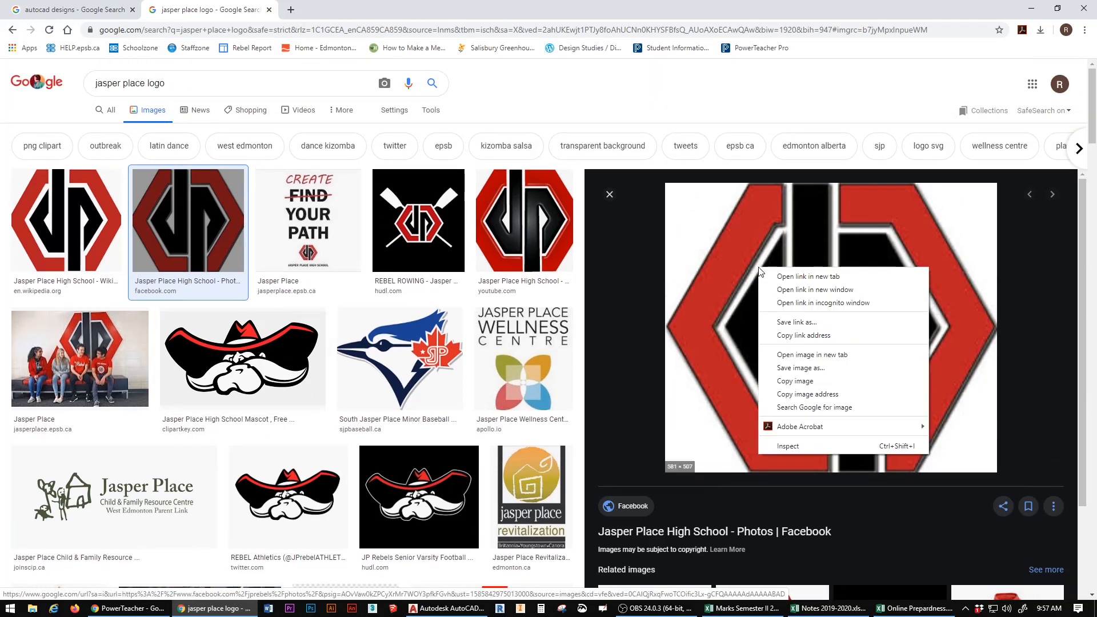
left_click(783, 381)
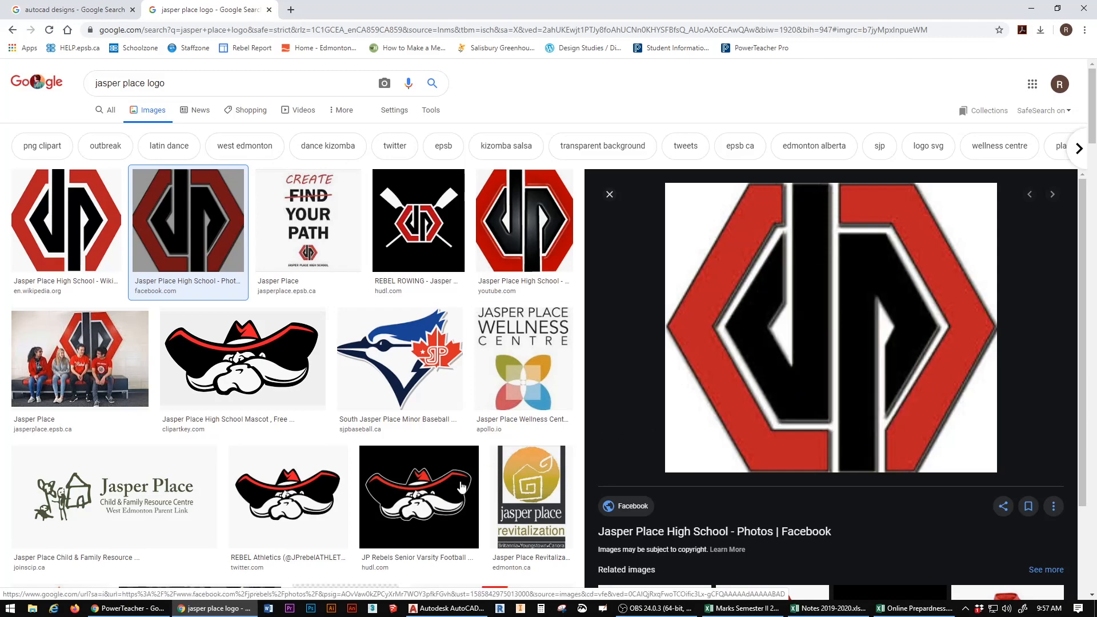
- Switch to AutoCAD and paste the copied hexagonal logo image into the empty area above and to the right of the origin
left_click(446, 608)
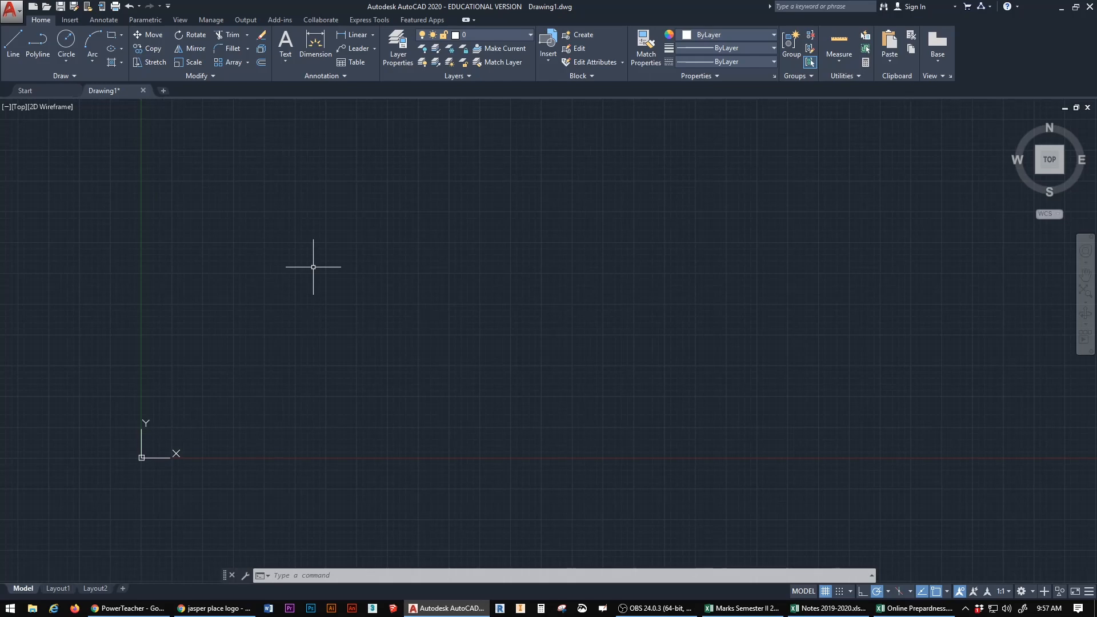
right_click(313, 267)
mouse_move(413, 293)
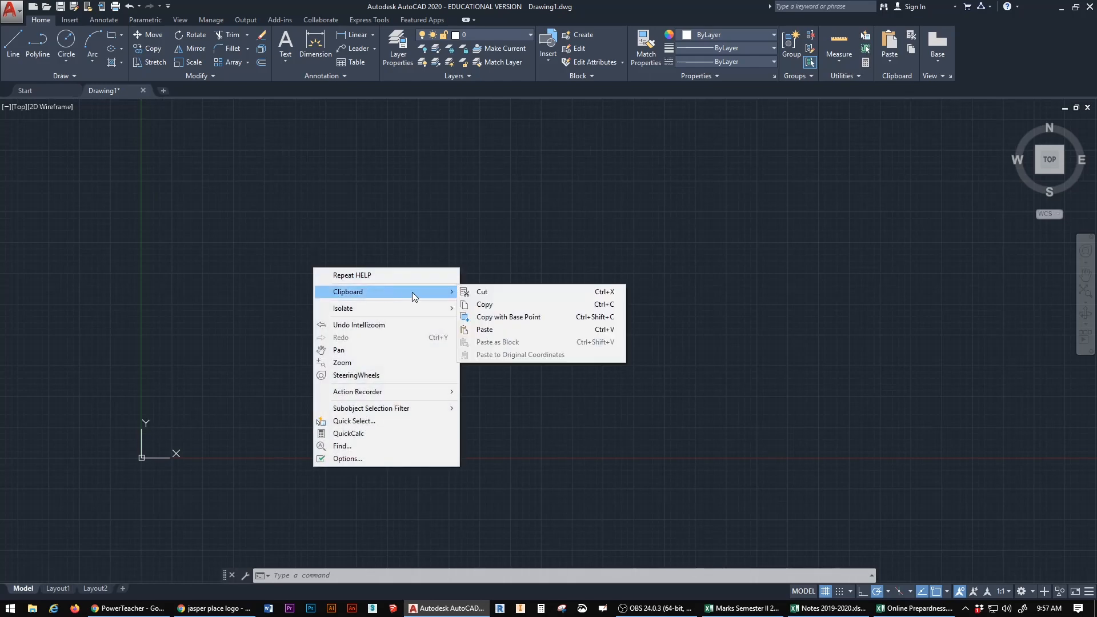
left_click(491, 330)
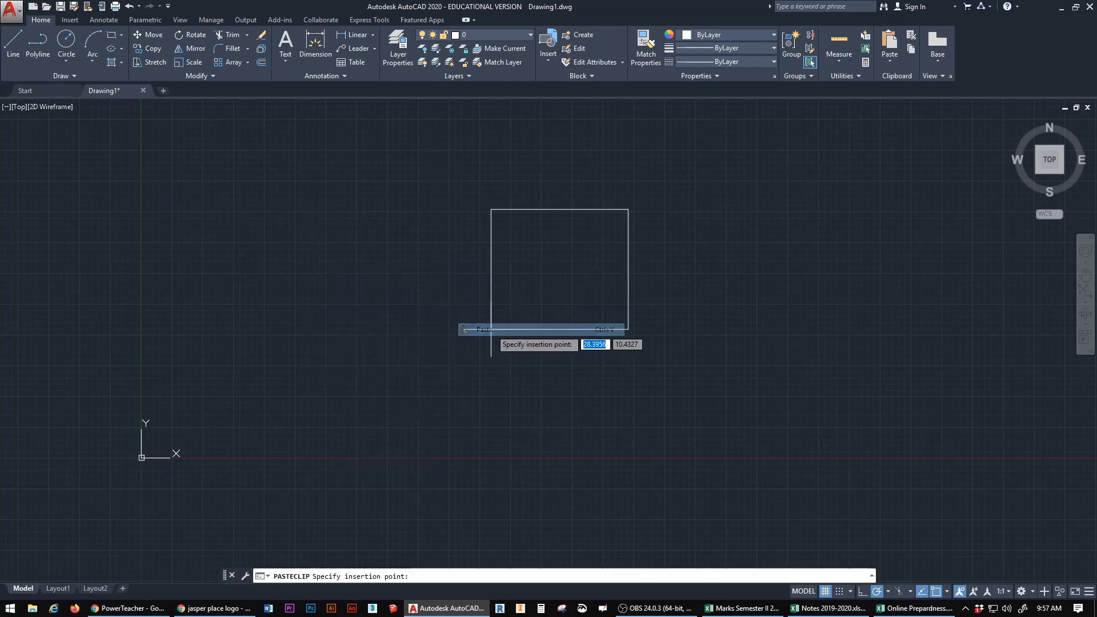
left_click(304, 338)
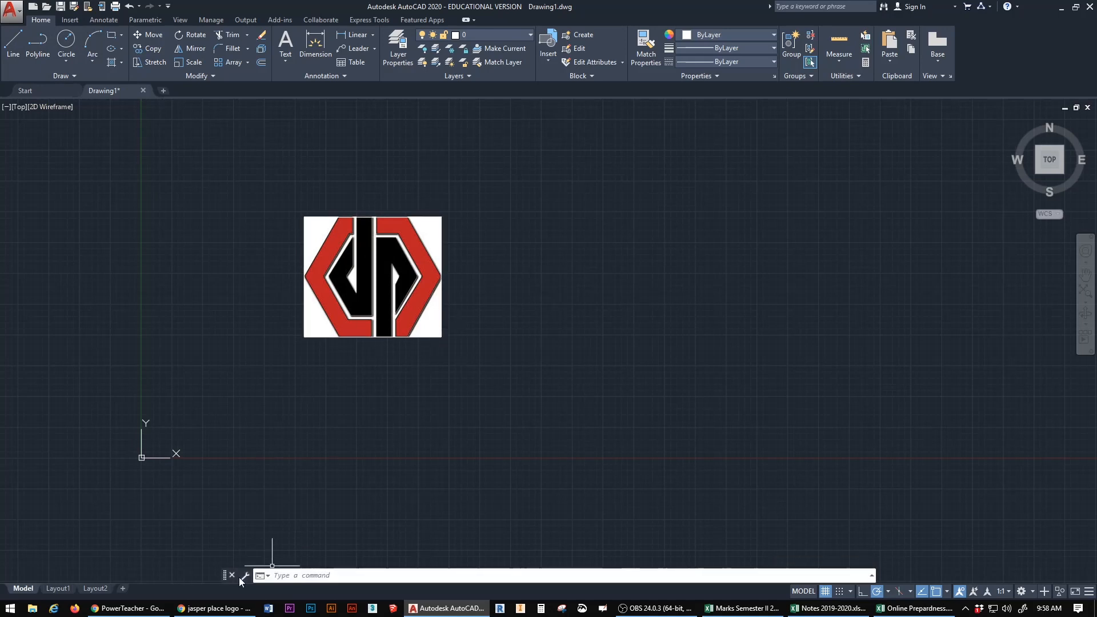
- Copy the enlarged Jasper Place High School mascot image from the Chrome image search and paste it into the AutoCAD drawing beside the hexagonal logo
mouse_move(221, 610)
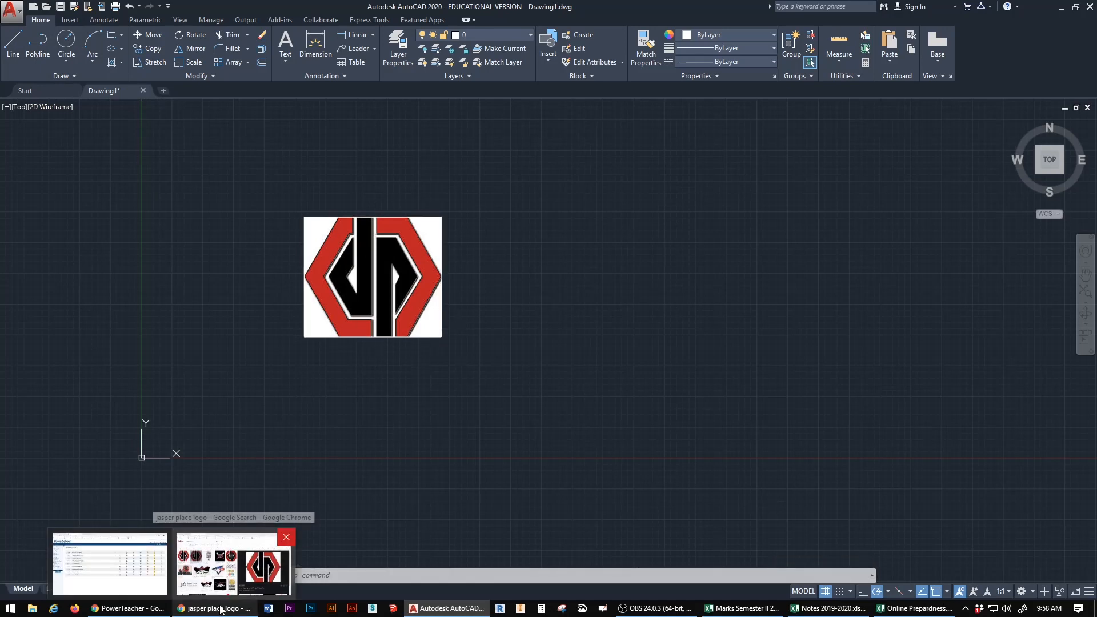
left_click(234, 562)
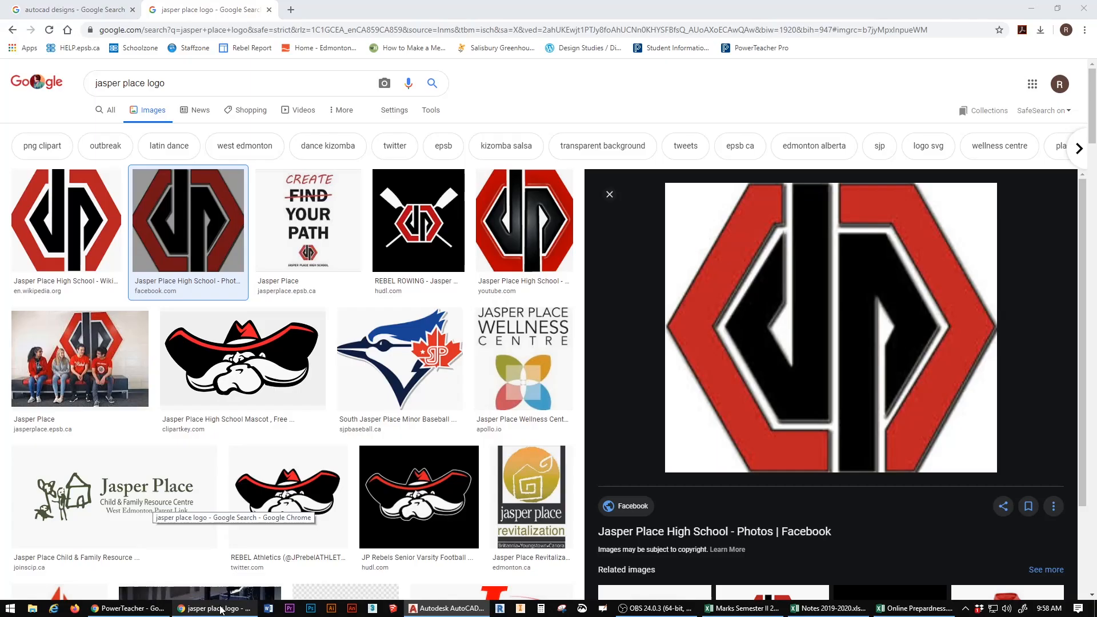
right_click(252, 347)
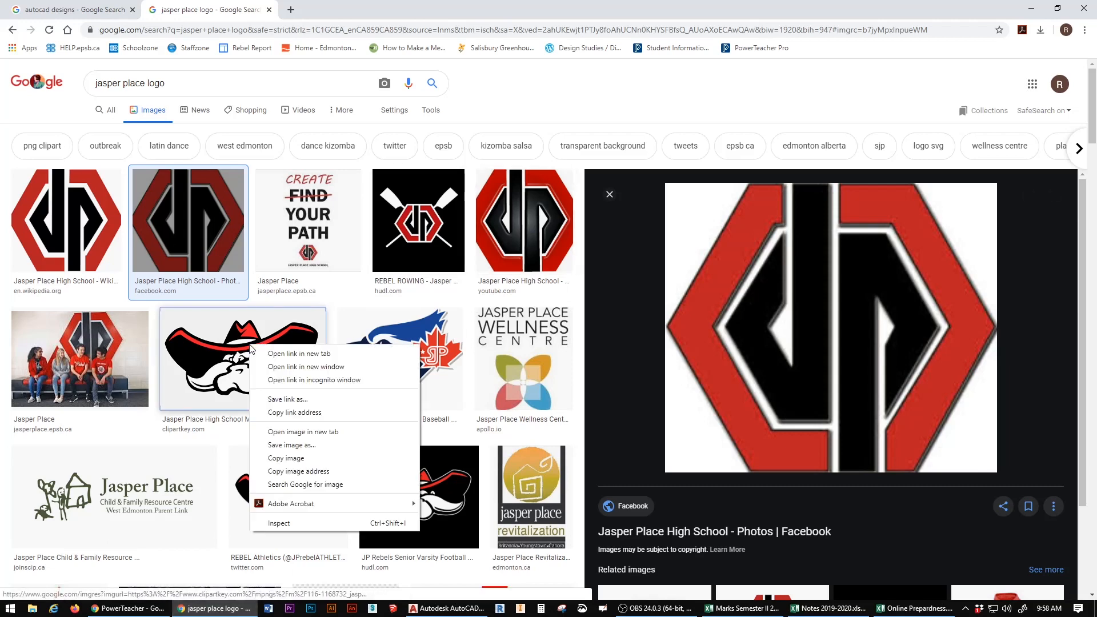
left_click(251, 348)
left_click(252, 348)
right_click(857, 182)
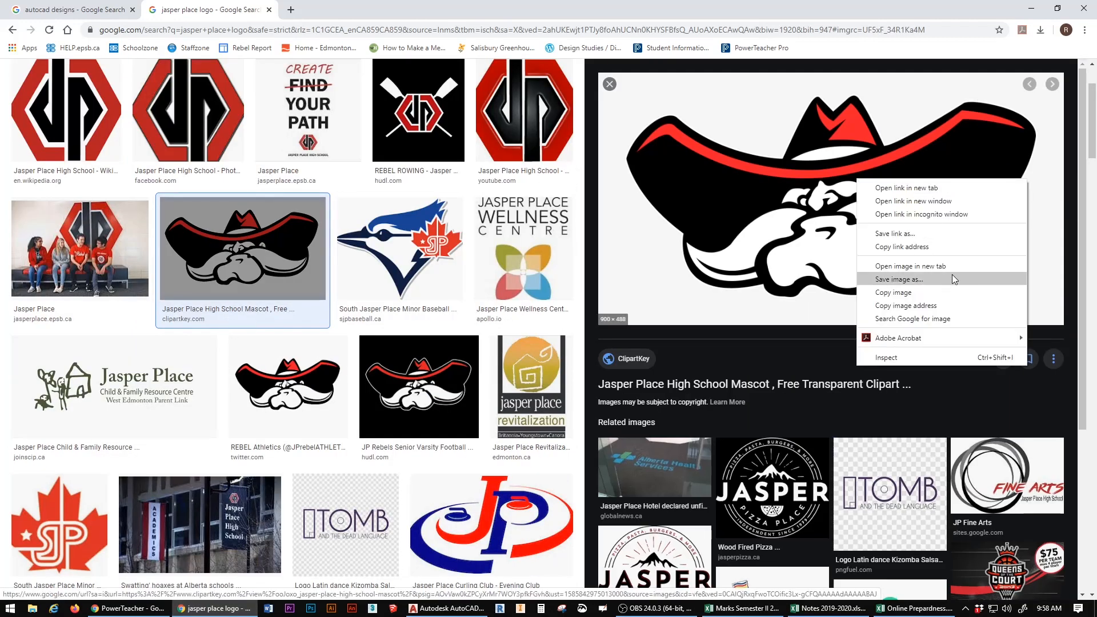
left_click(911, 292)
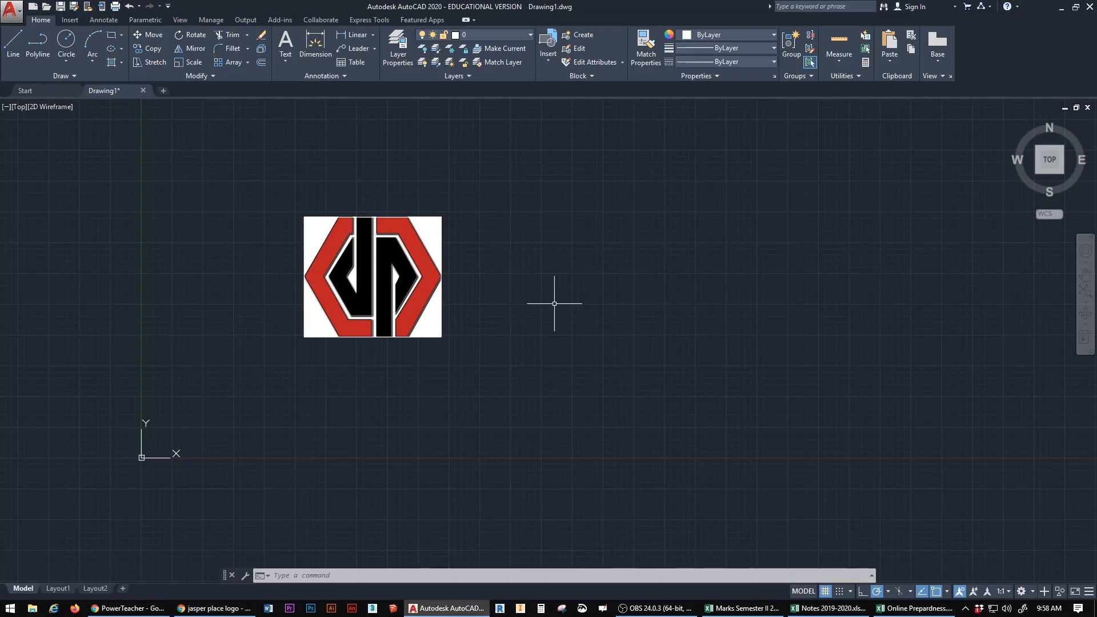
left_click(446, 608)
key("ctrl+v")
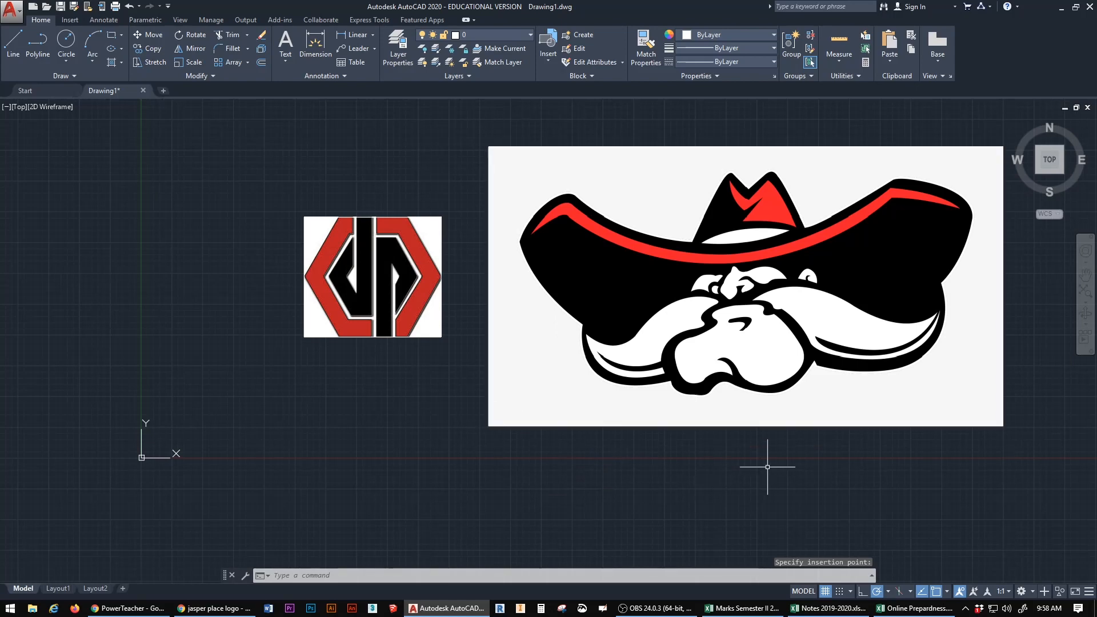